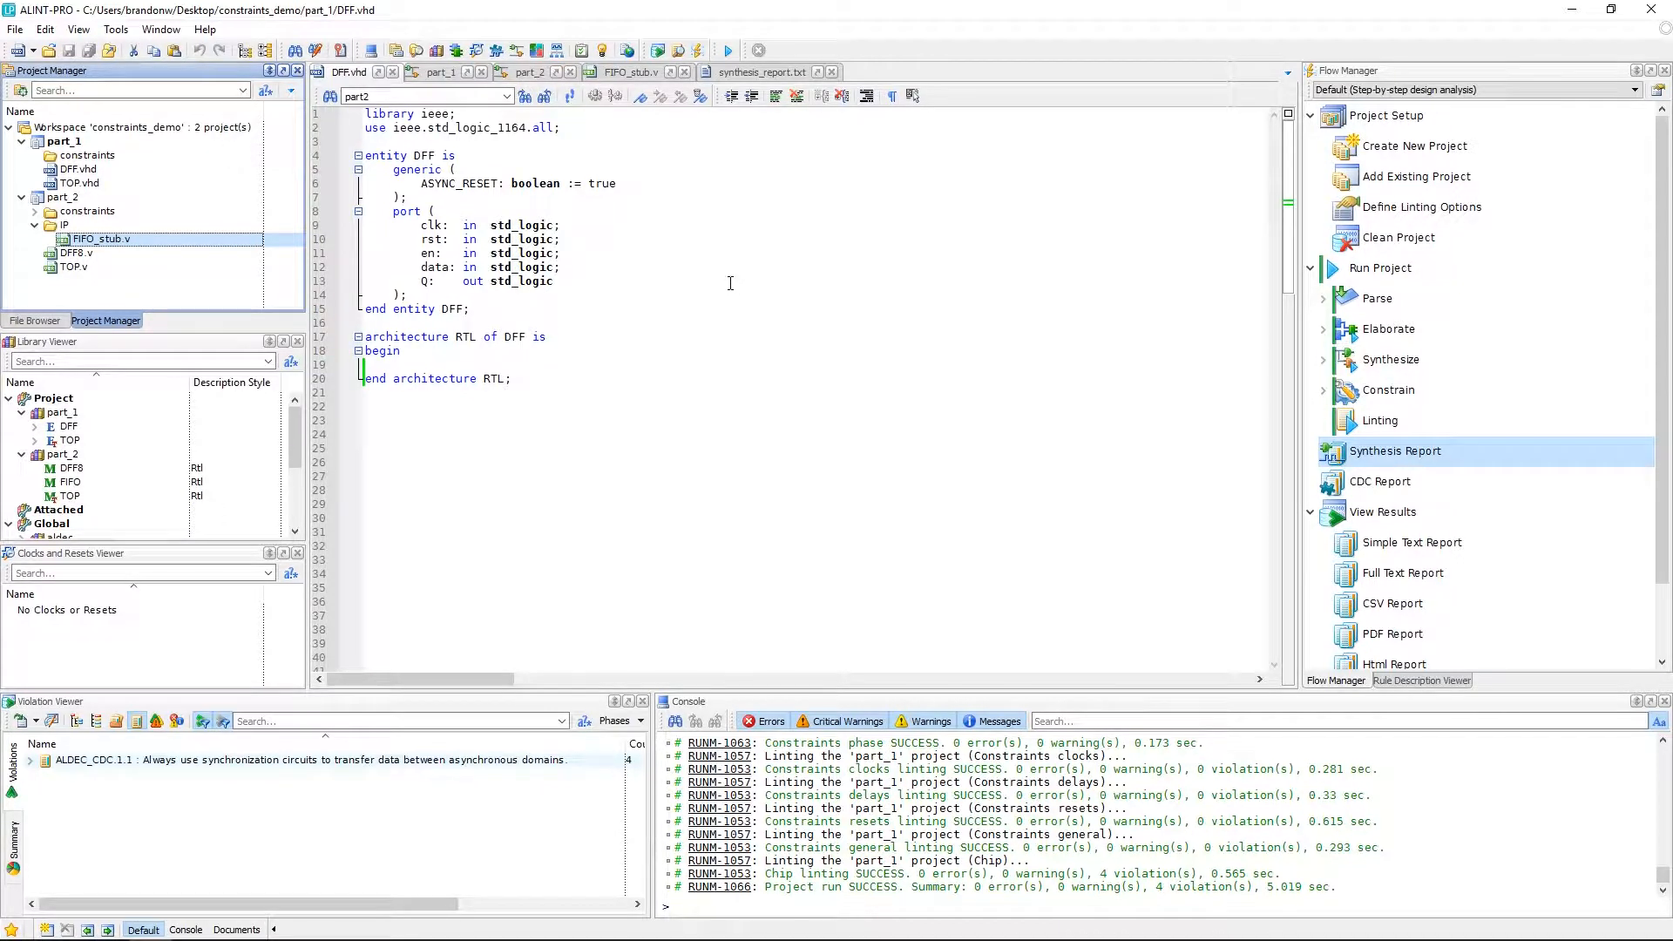
Open the part_1 schematic and inspect the DFF_inst block.
drag(291, 427, 299, 485)
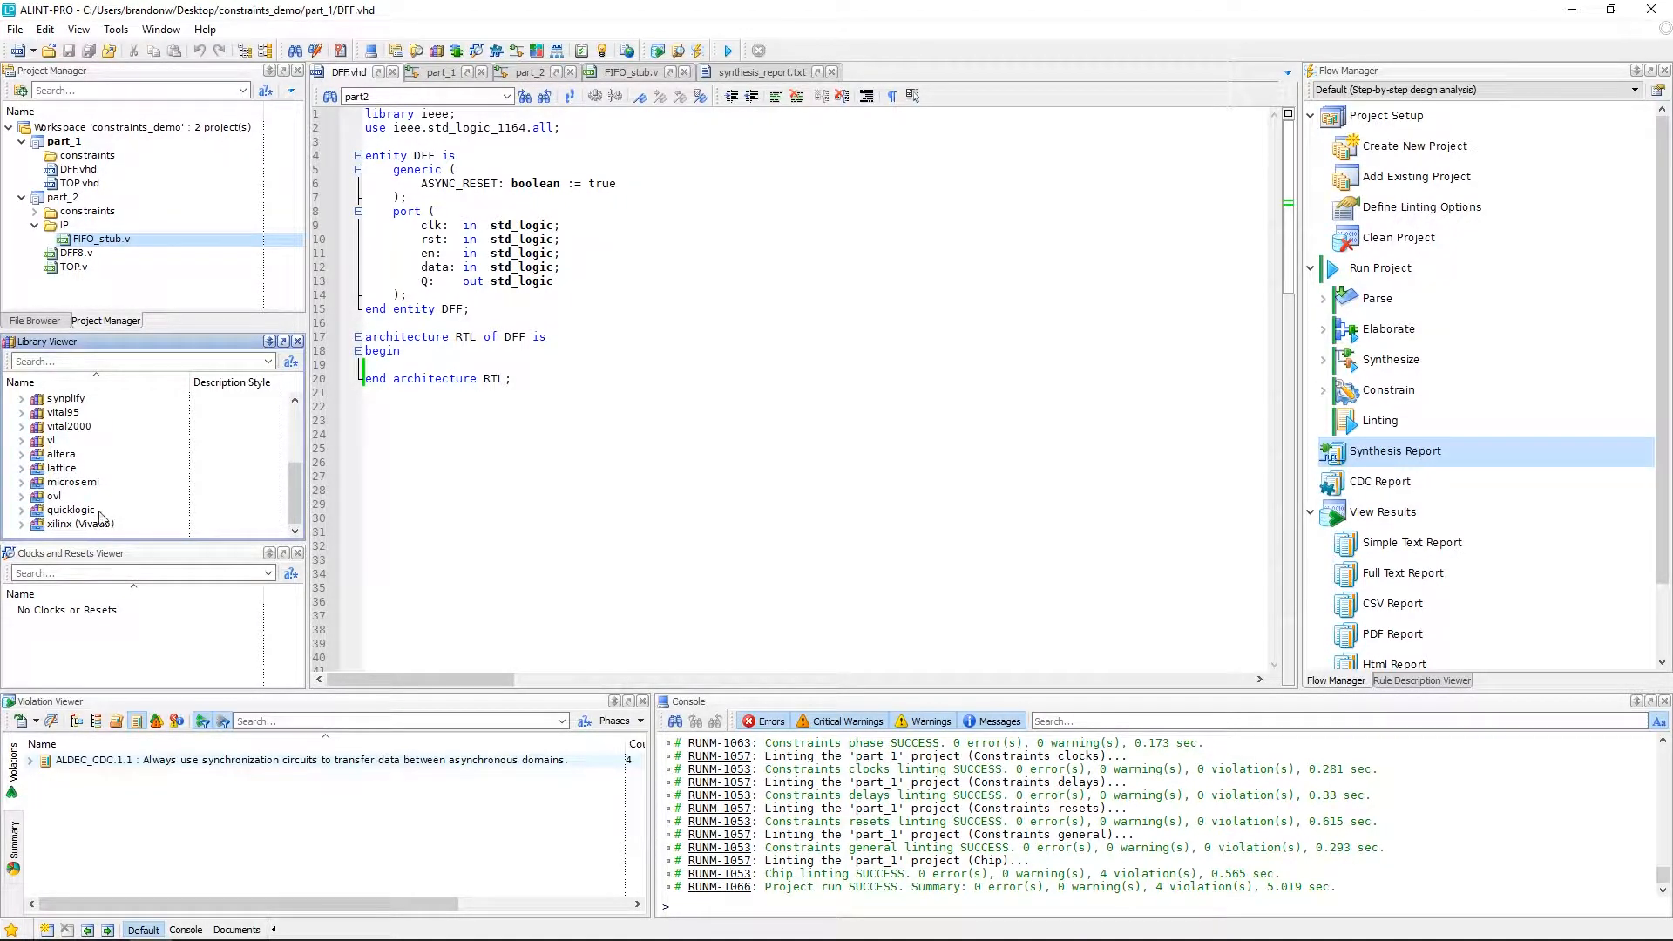
drag(296, 493, 297, 428)
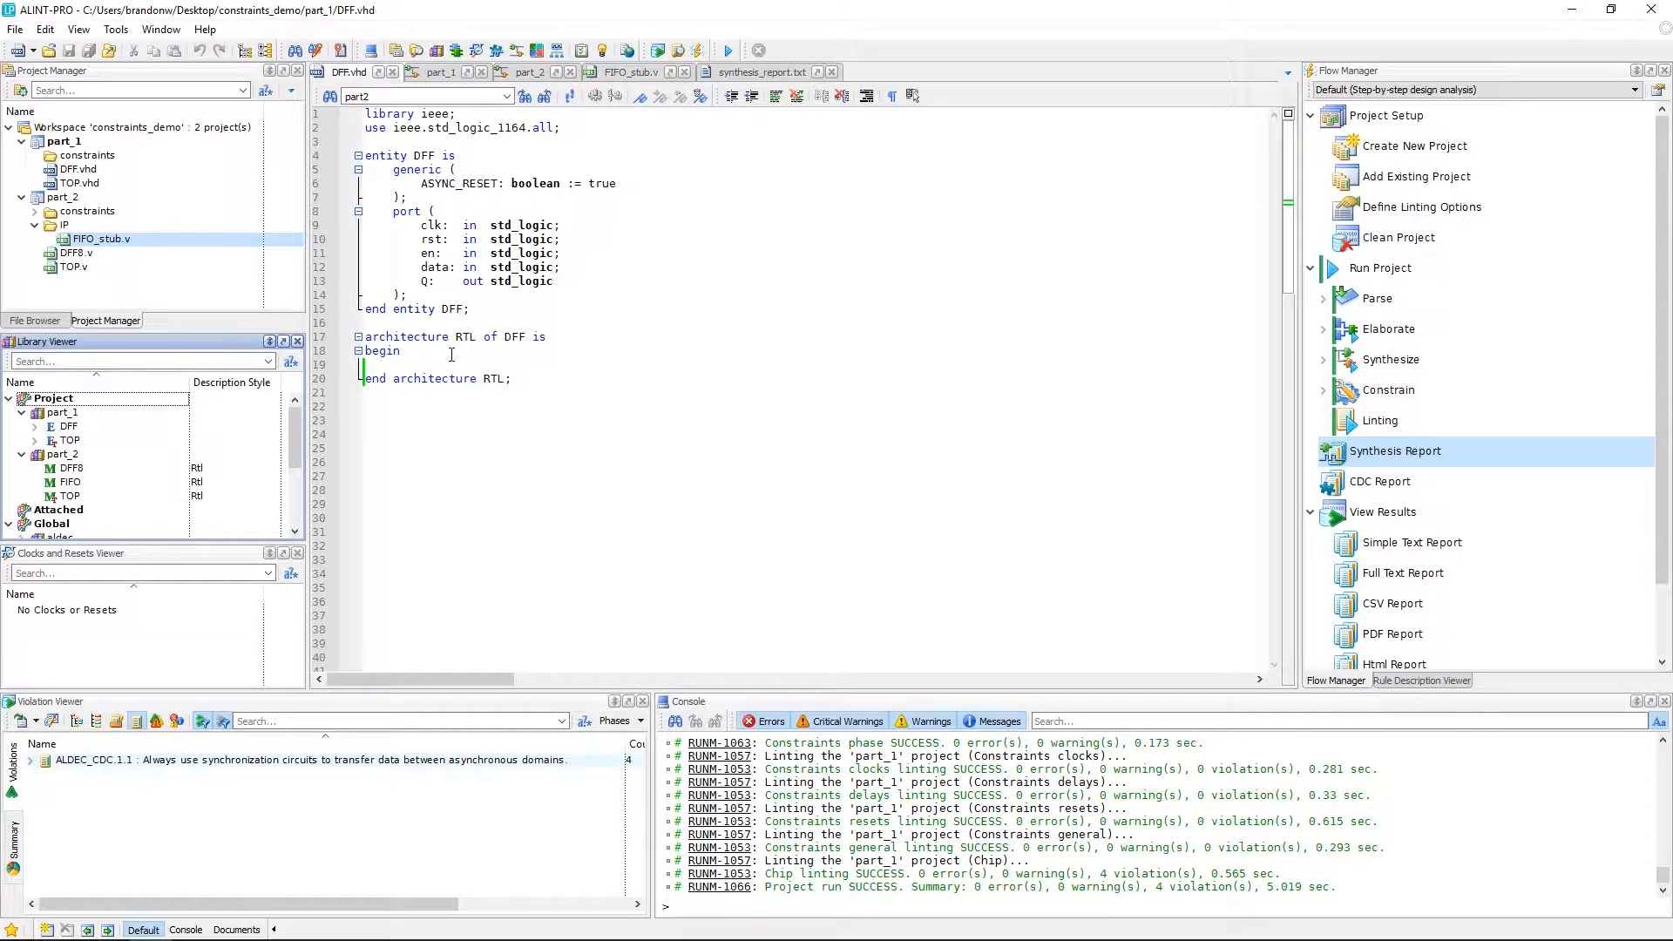
click(439, 75)
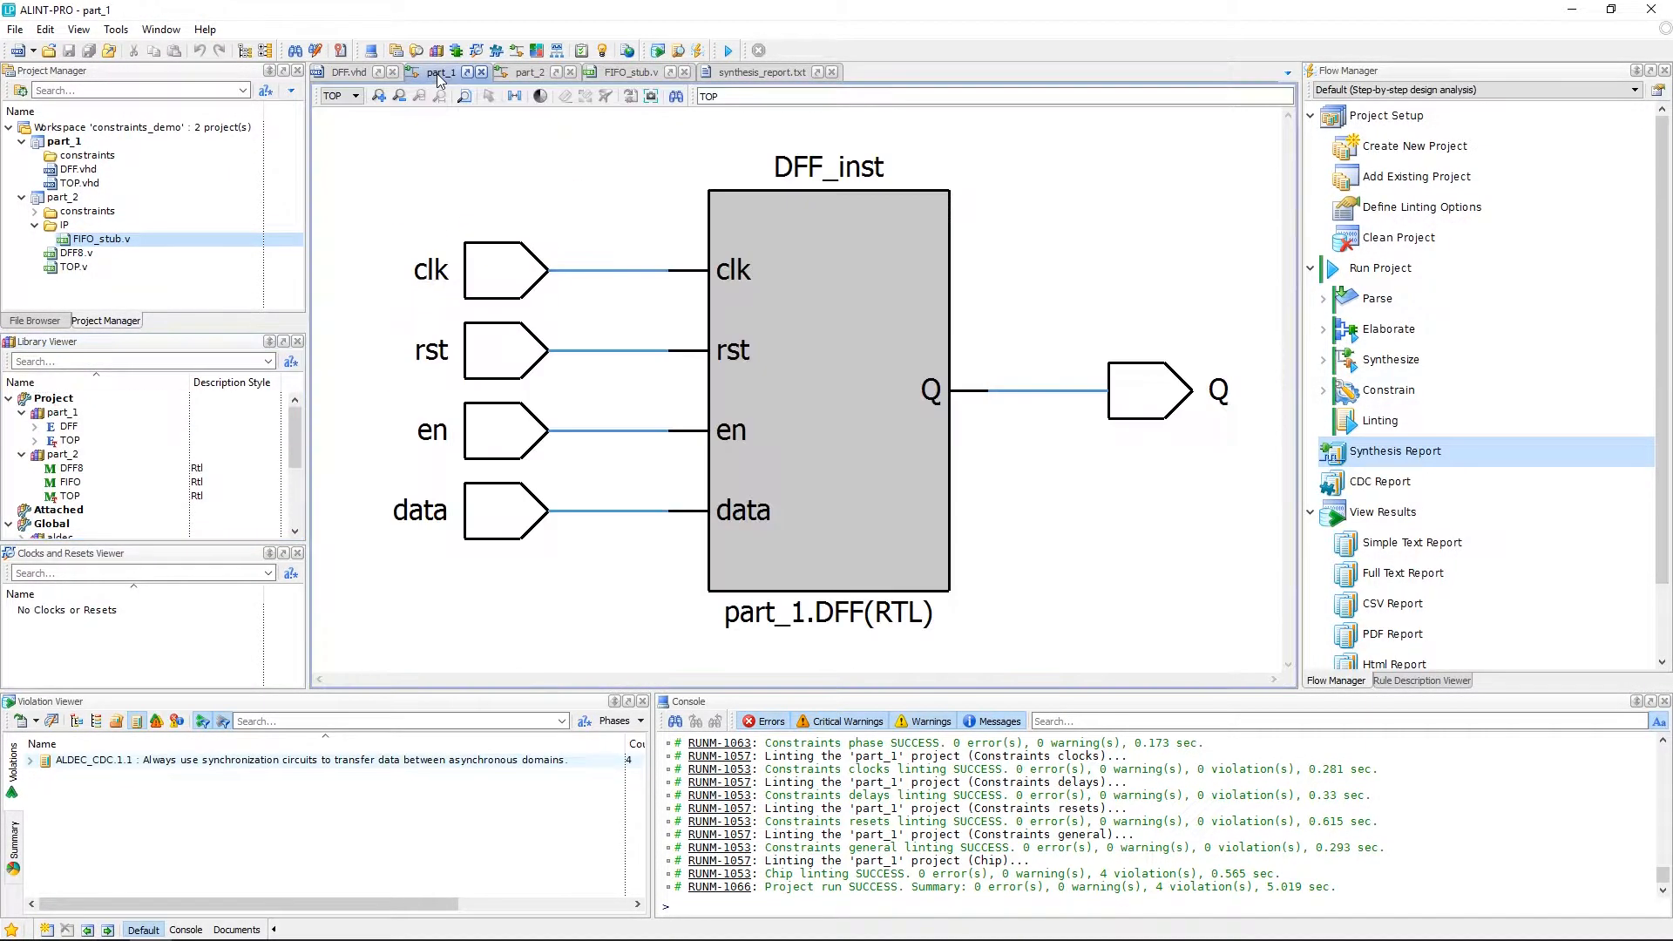
click(833, 321)
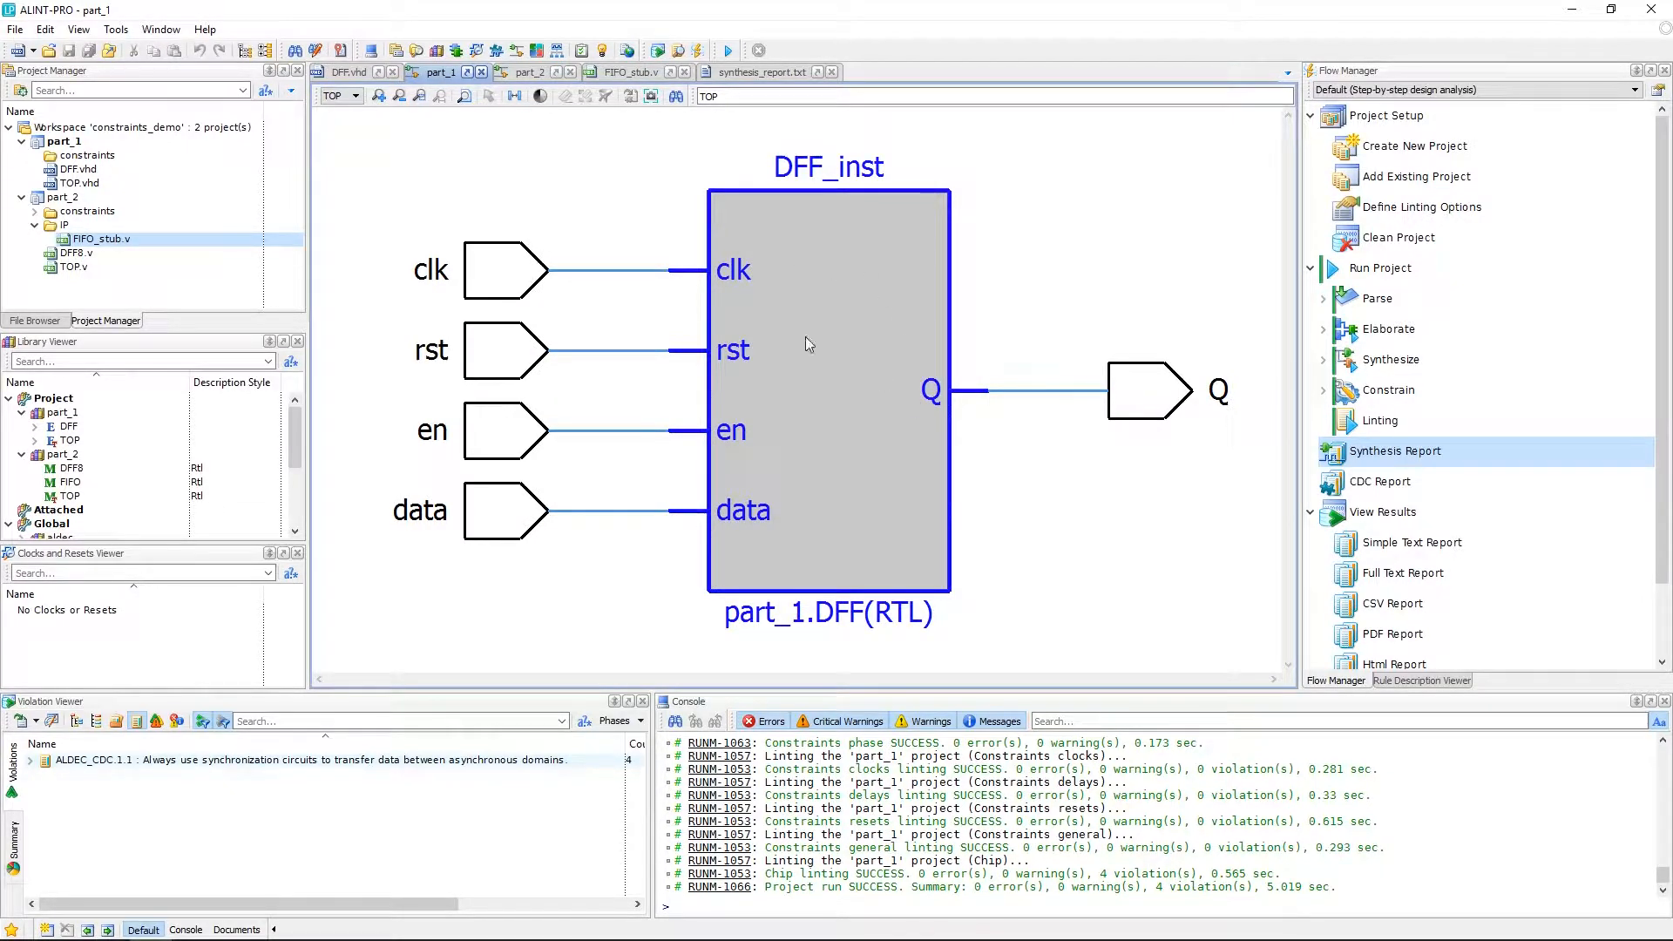
click(1019, 215)
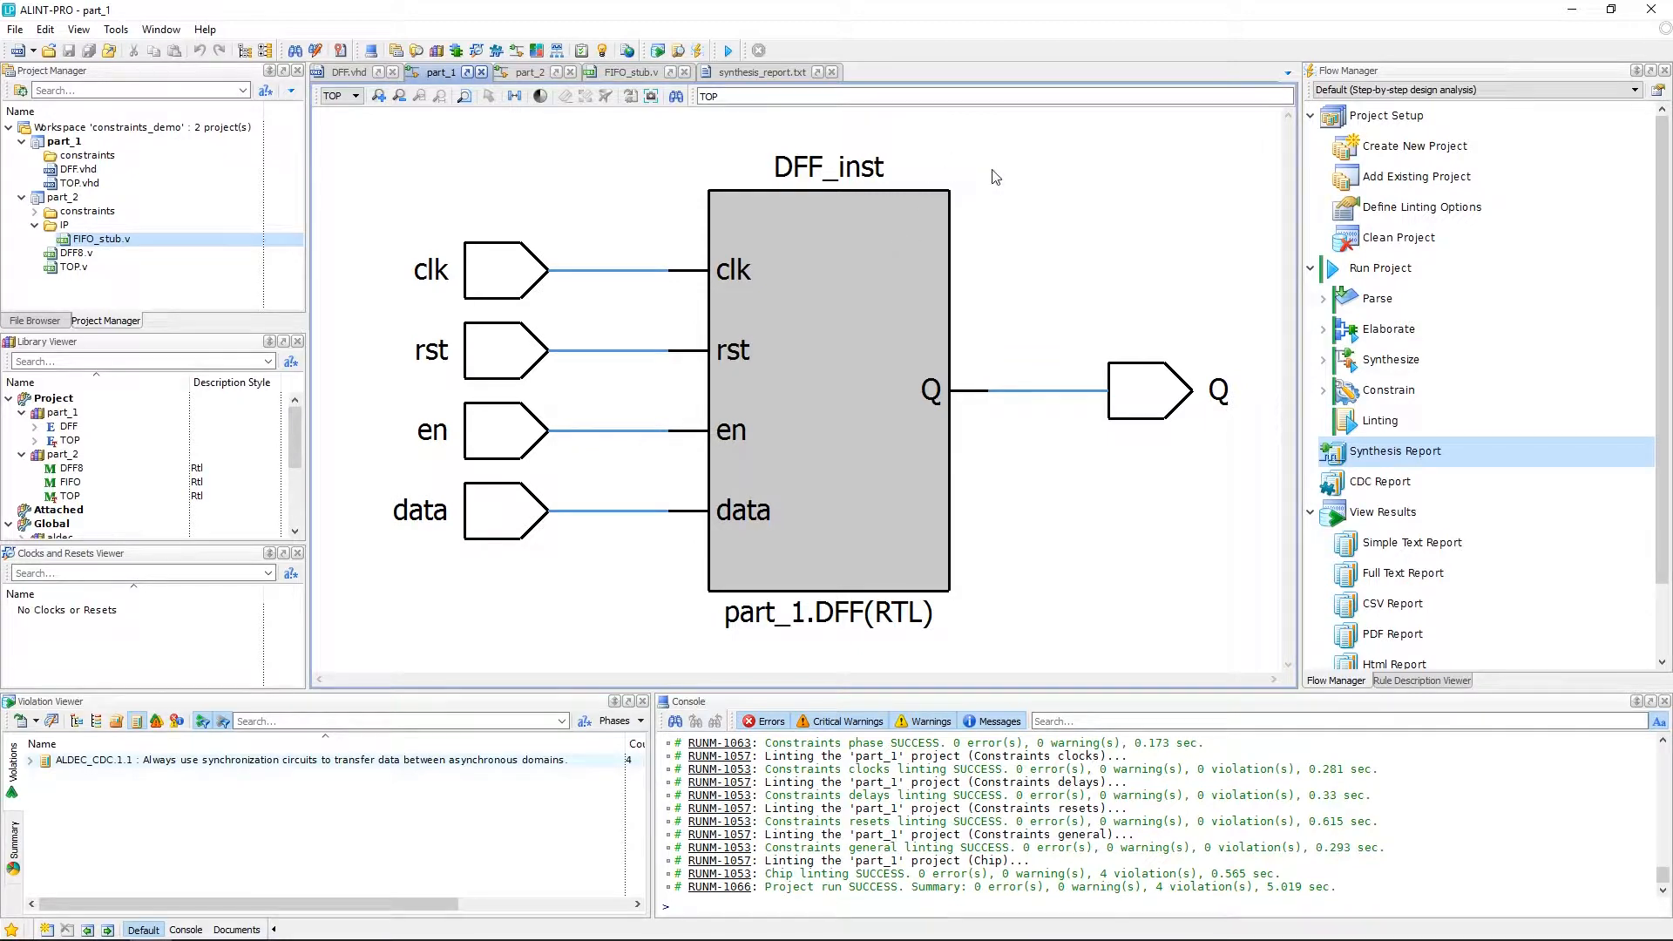
Add a new Design Constraints file named constraints to part_1's constraints folder.
click(119, 157)
right_click(119, 157)
mouse_move(218, 193)
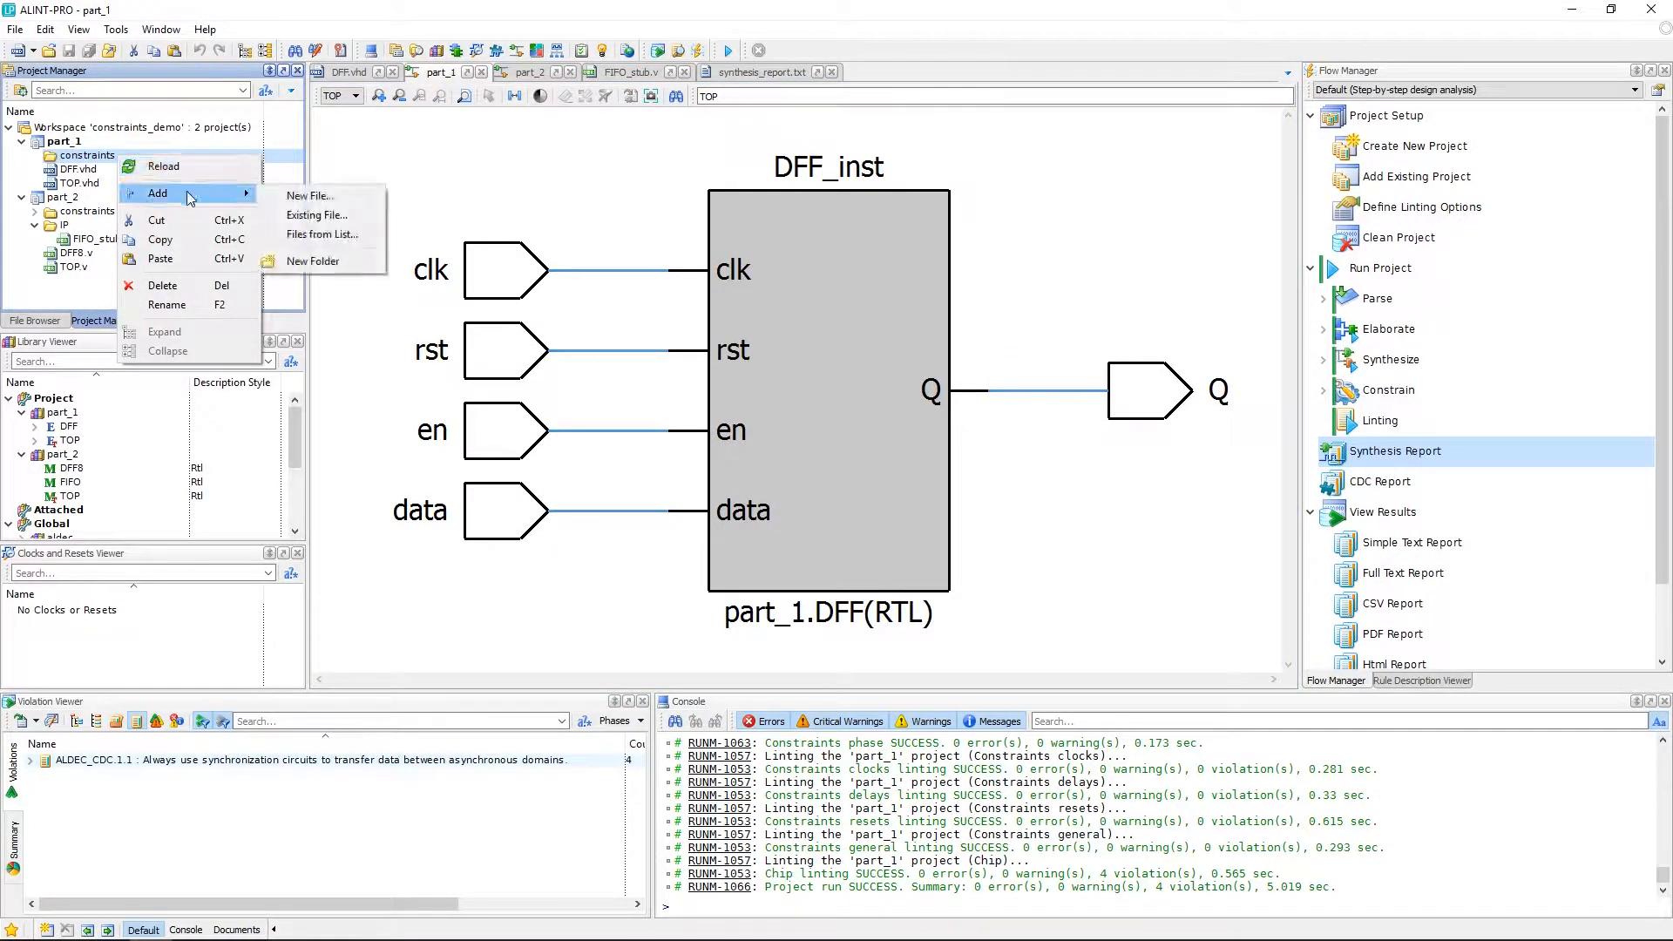
click(330, 198)
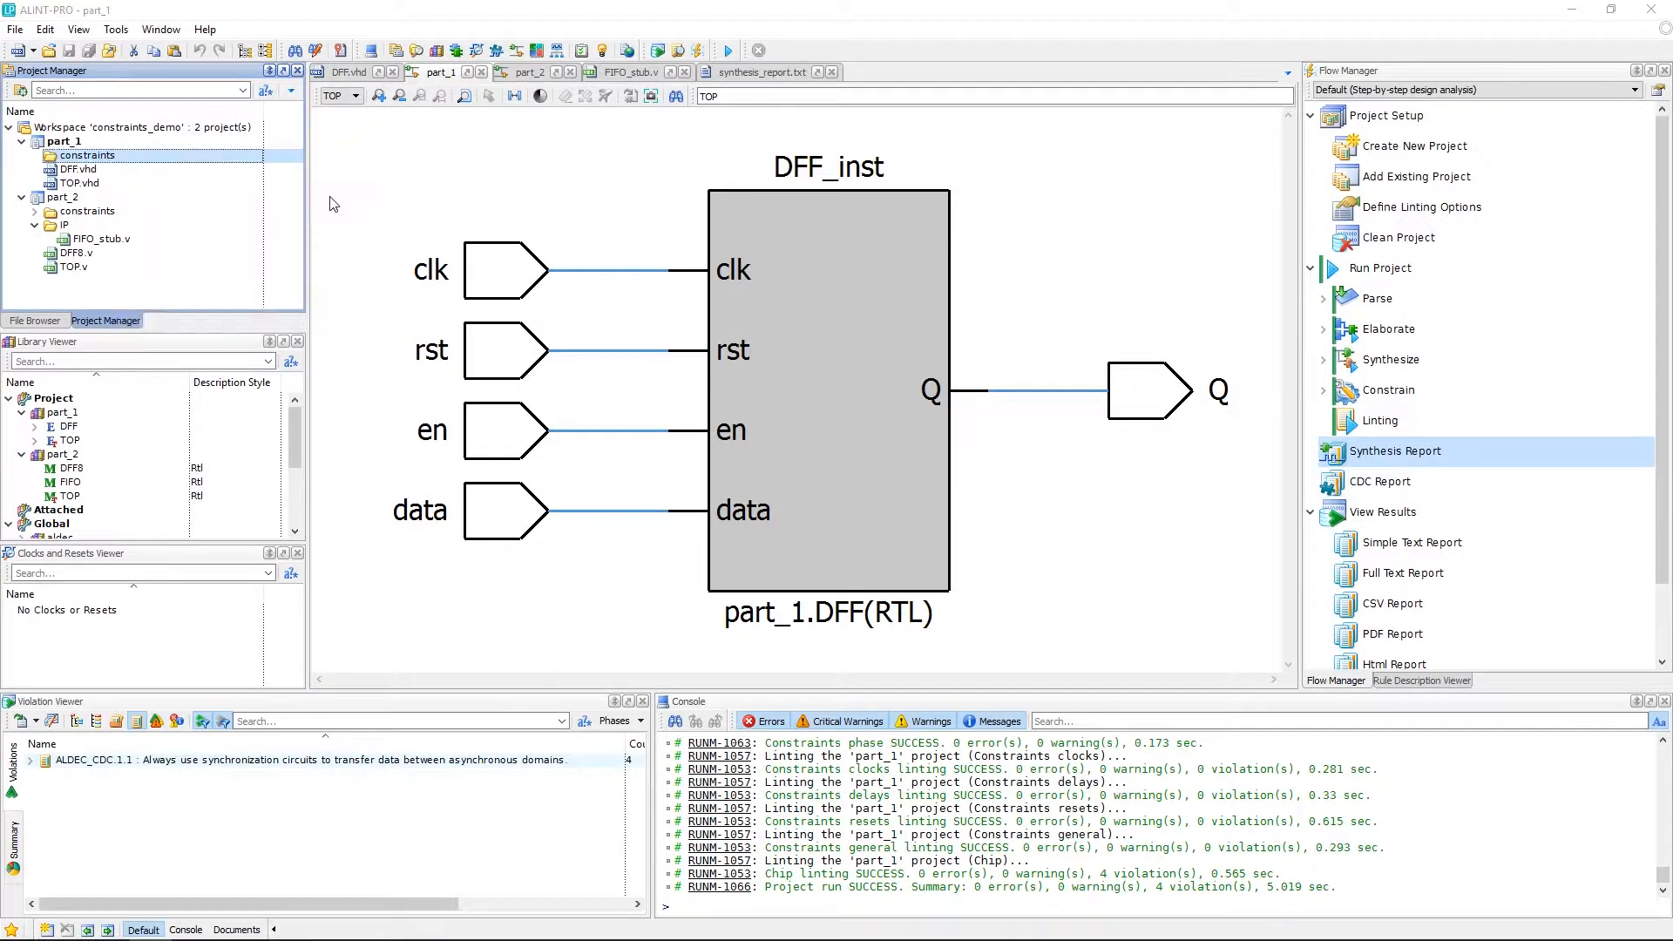
text(constraints)
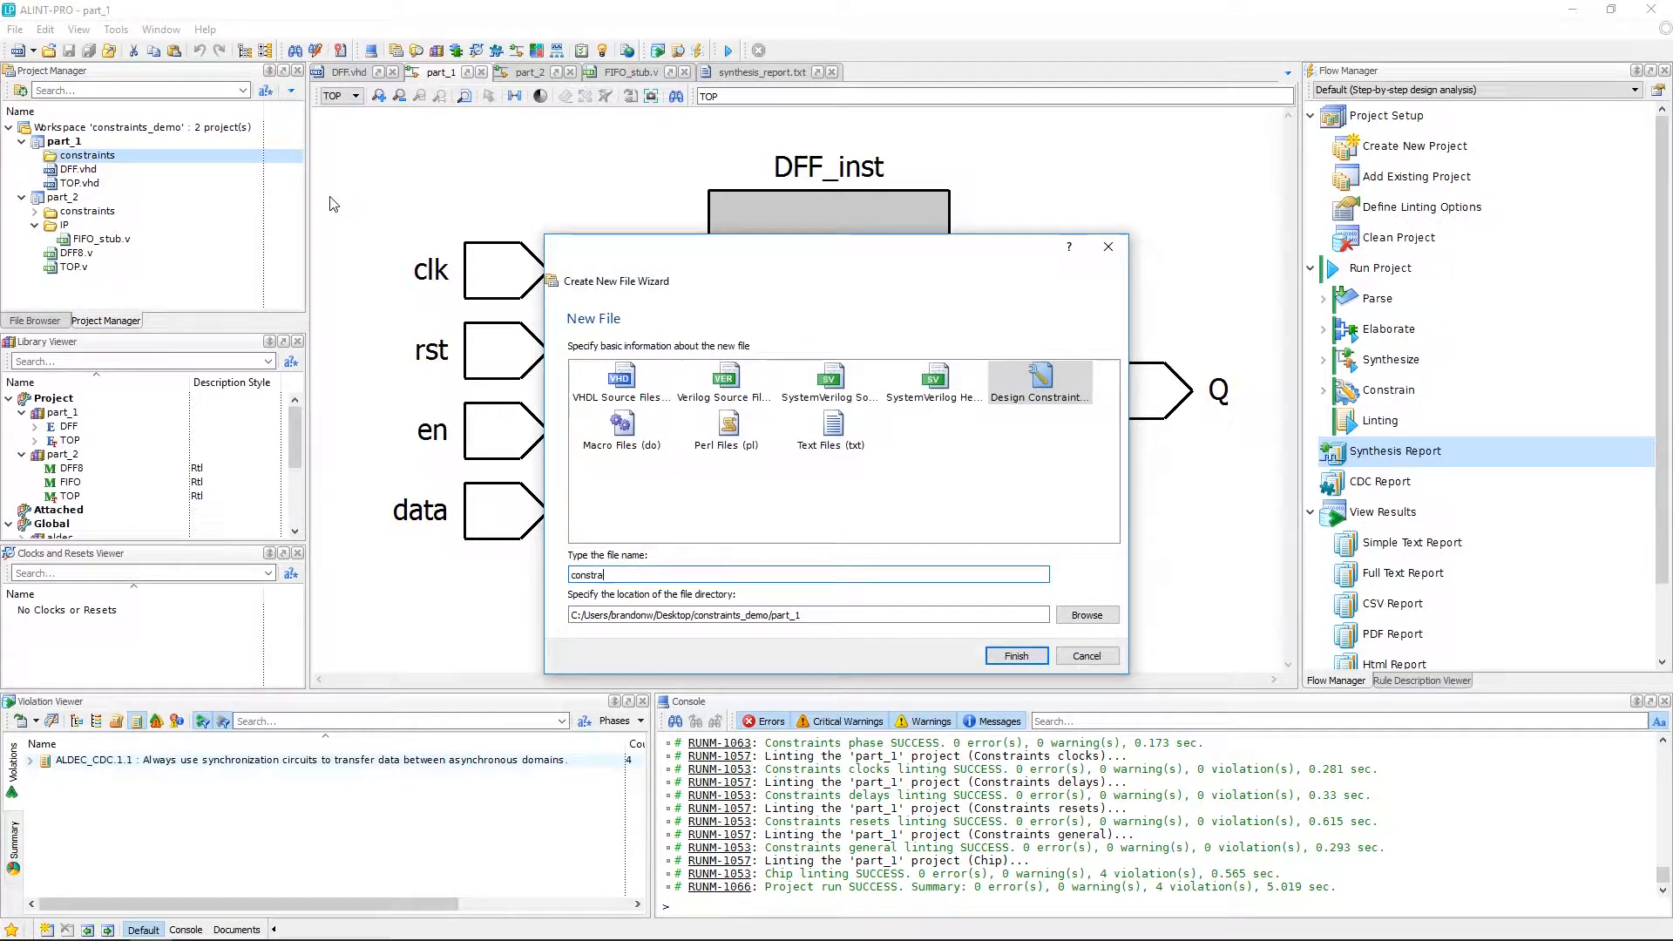
double_click(1027, 383)
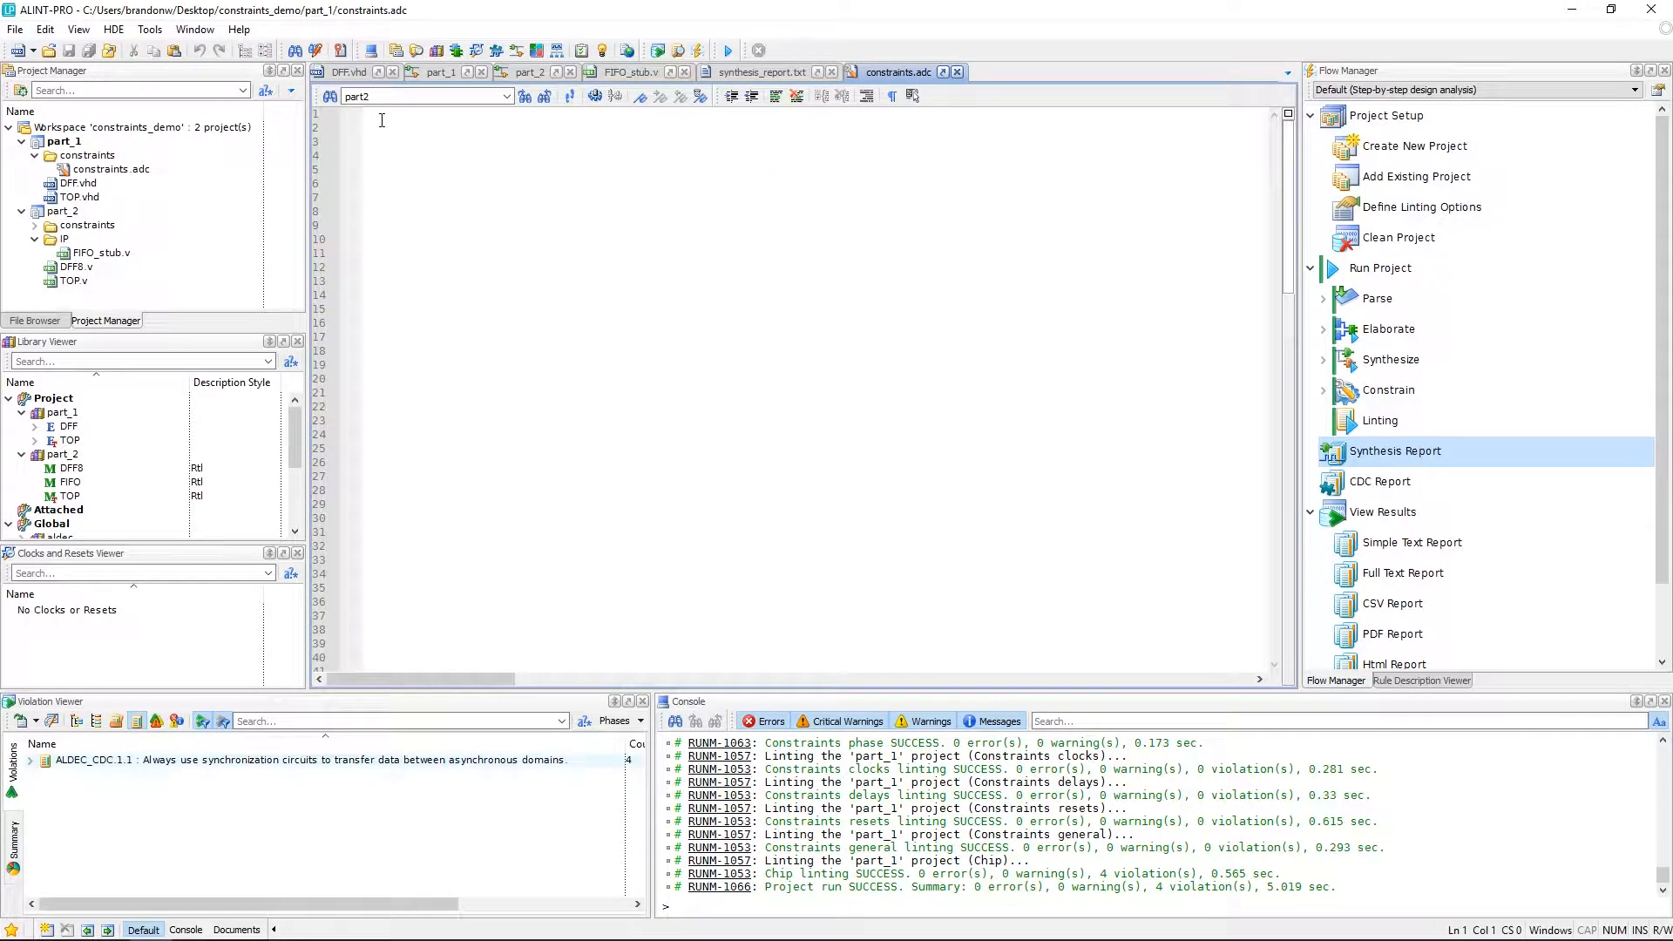
Paste the constraint commands for the DFF cell, clock, data, output, enable and reset pins into the file.
right_click(382, 120)
click(421, 168)
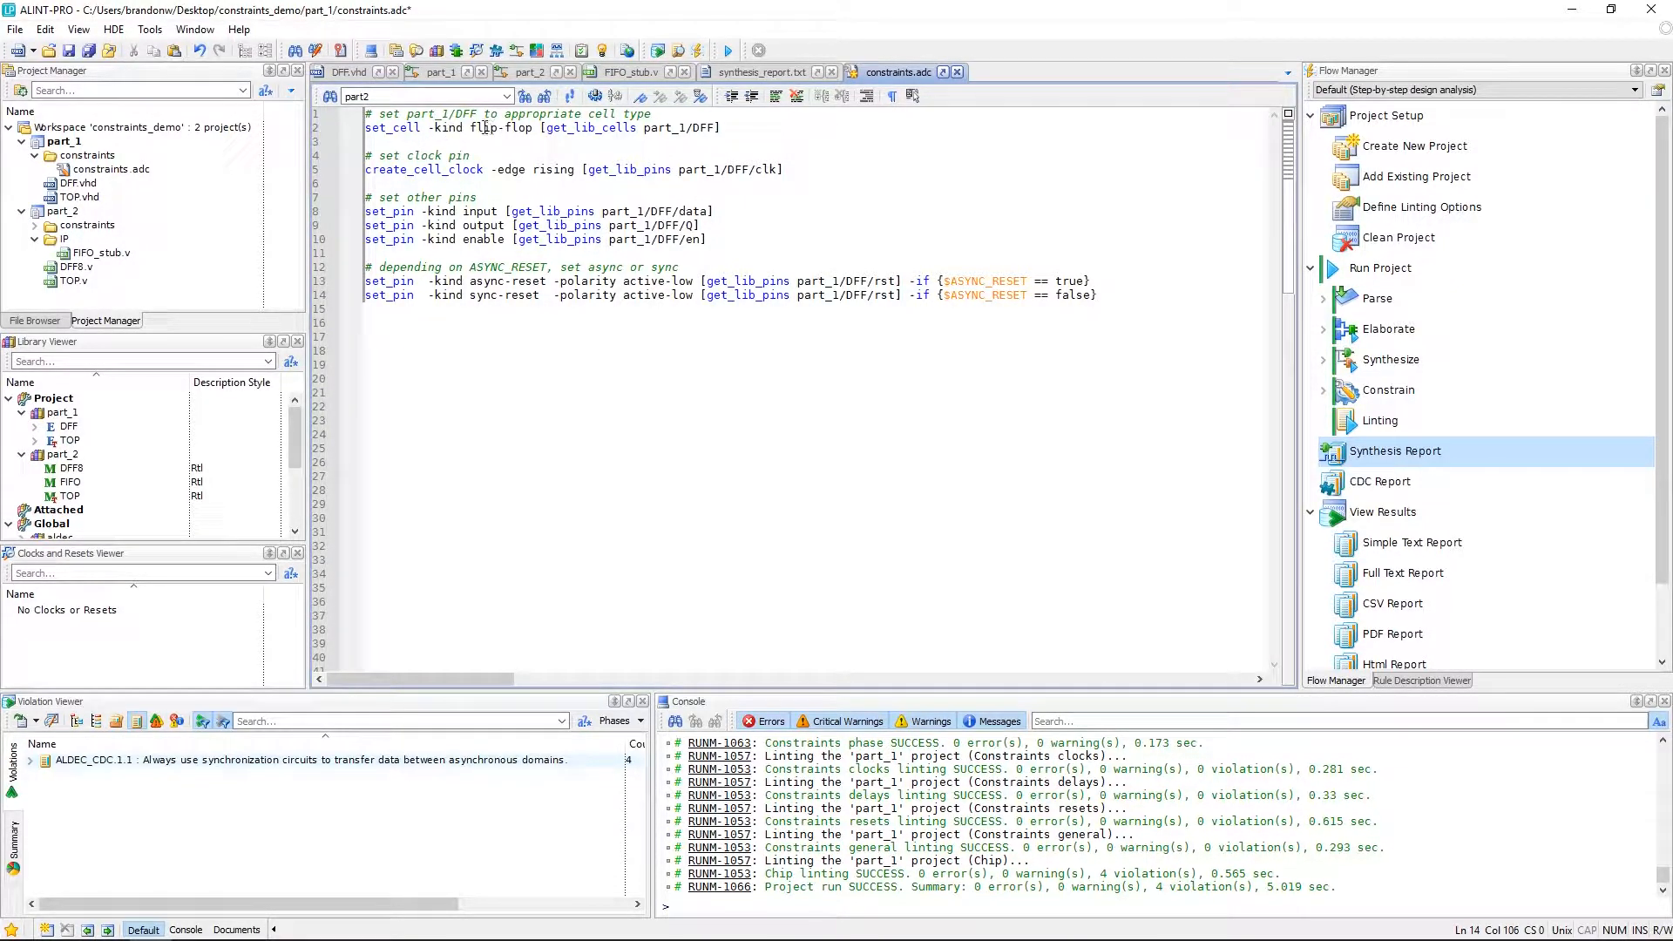
Review the constraint commands line by line and the DFF entity's ASYNC_RESET generic.
drag(367, 129, 533, 129)
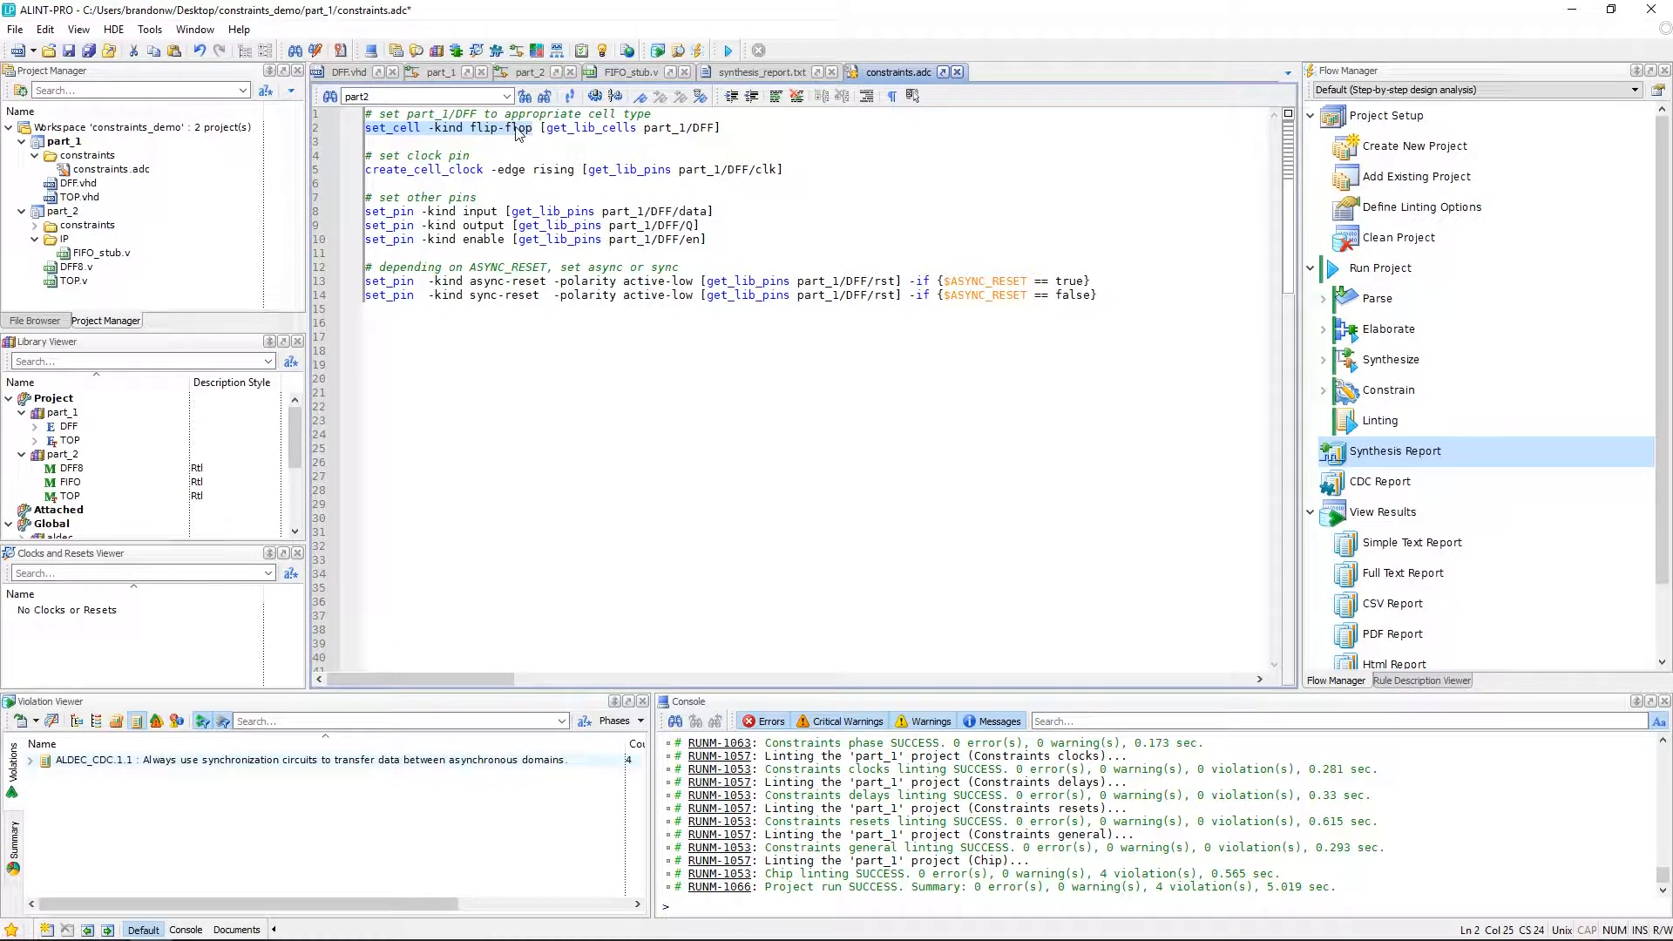
drag(541, 128, 715, 128)
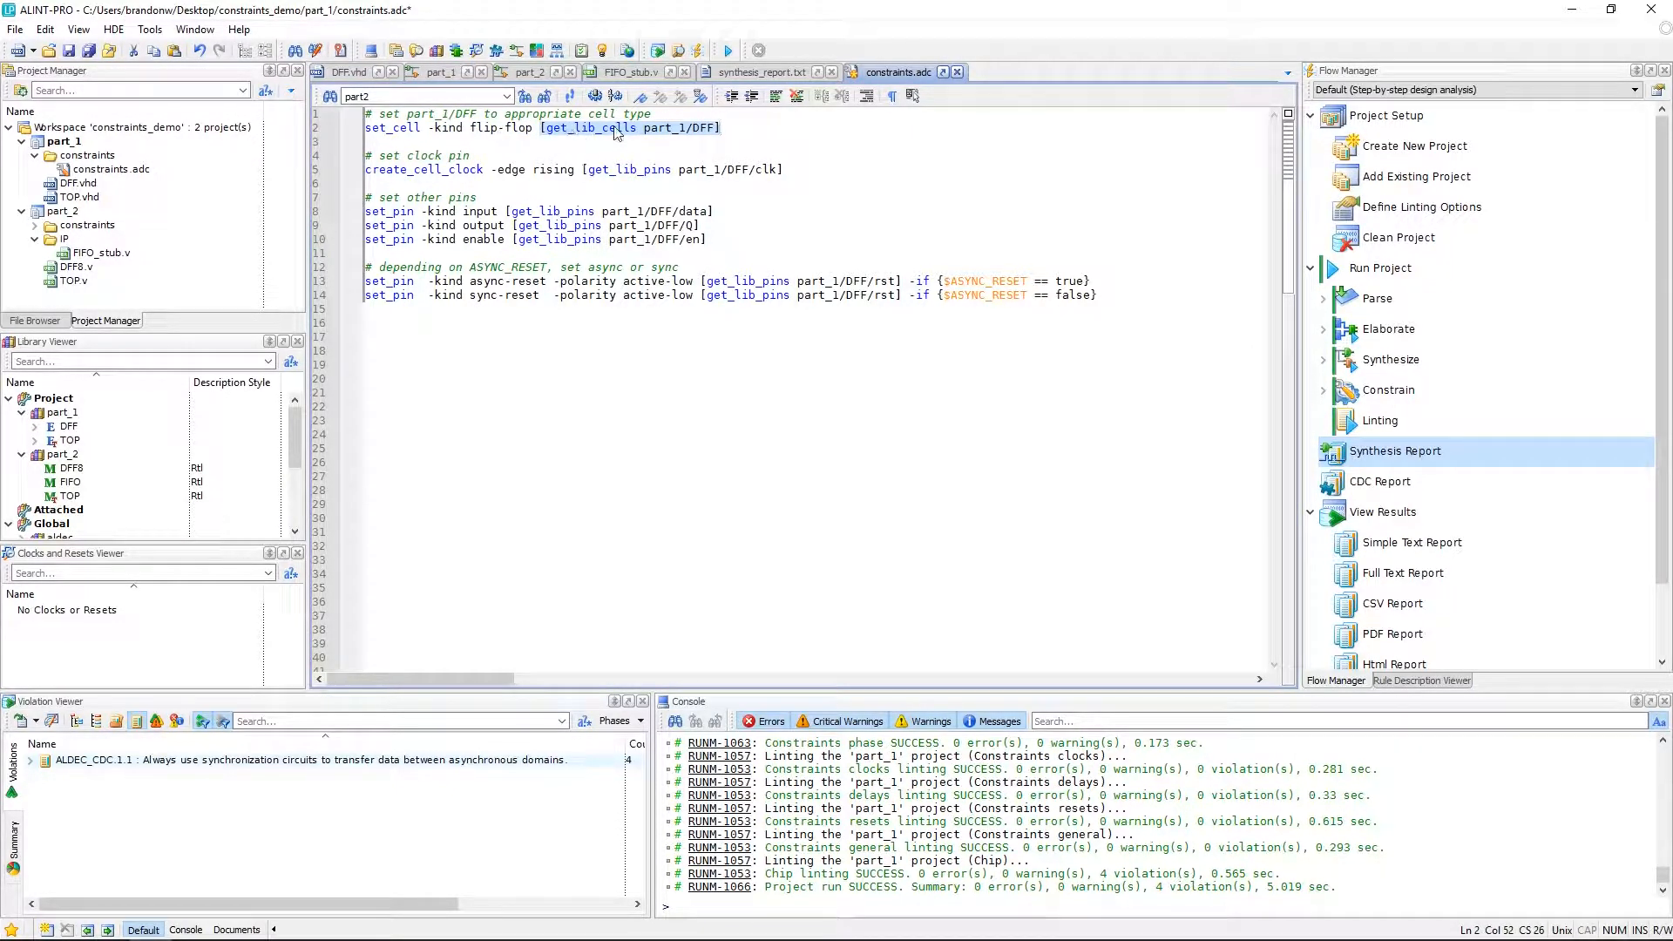
click(663, 131)
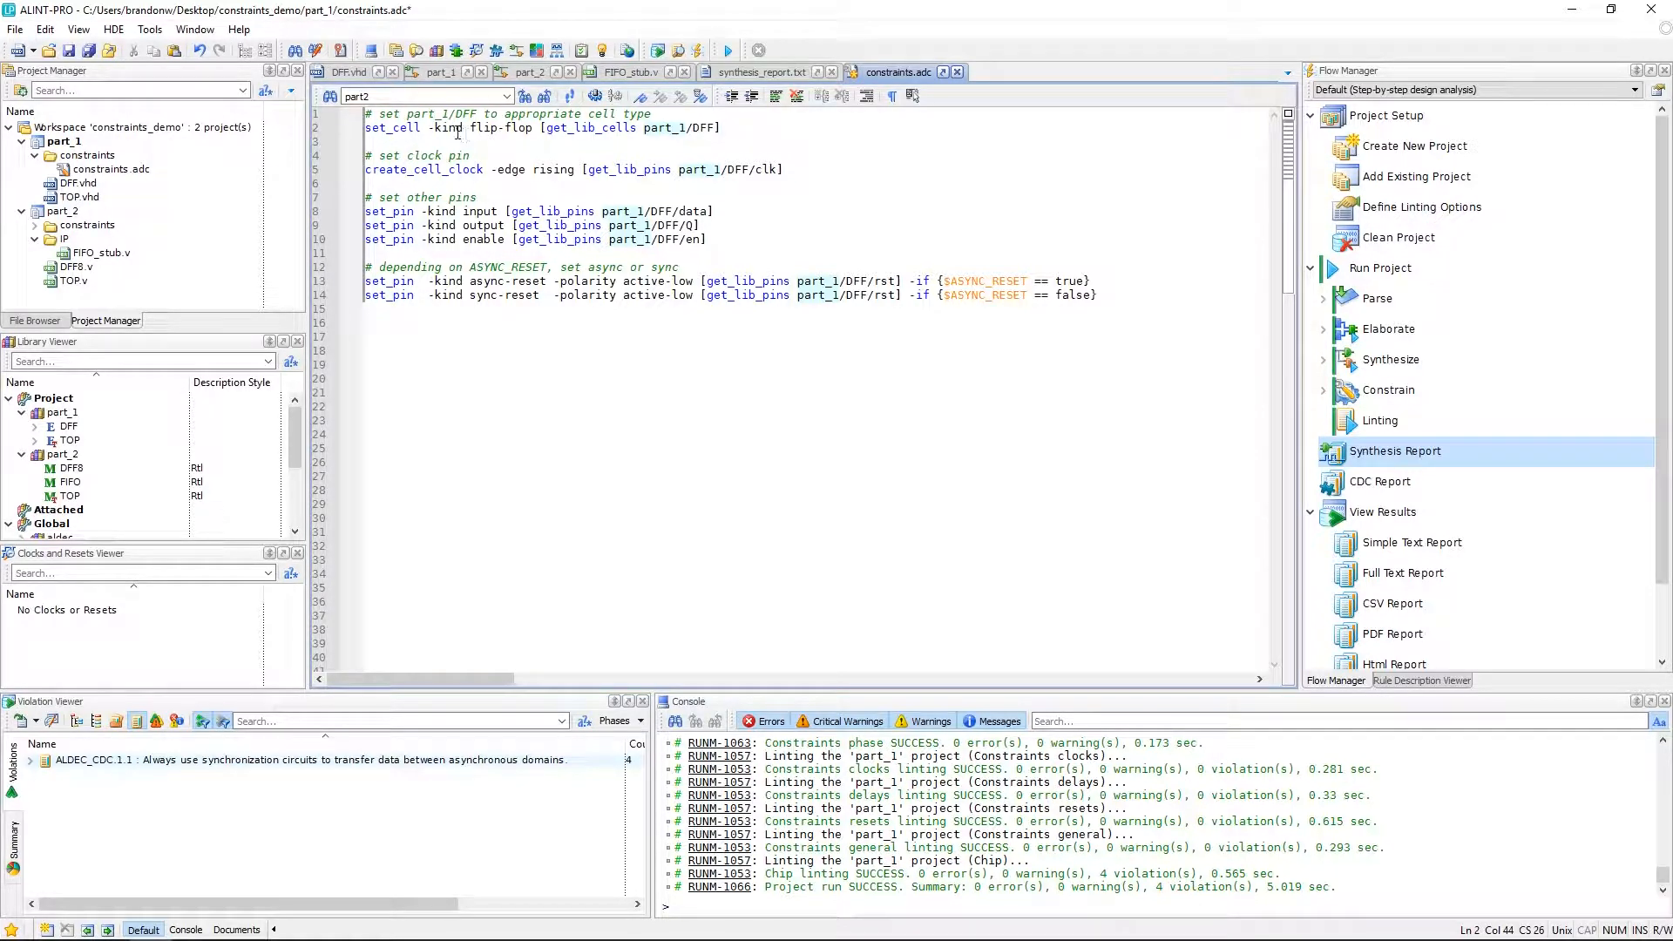
double_click(413, 171)
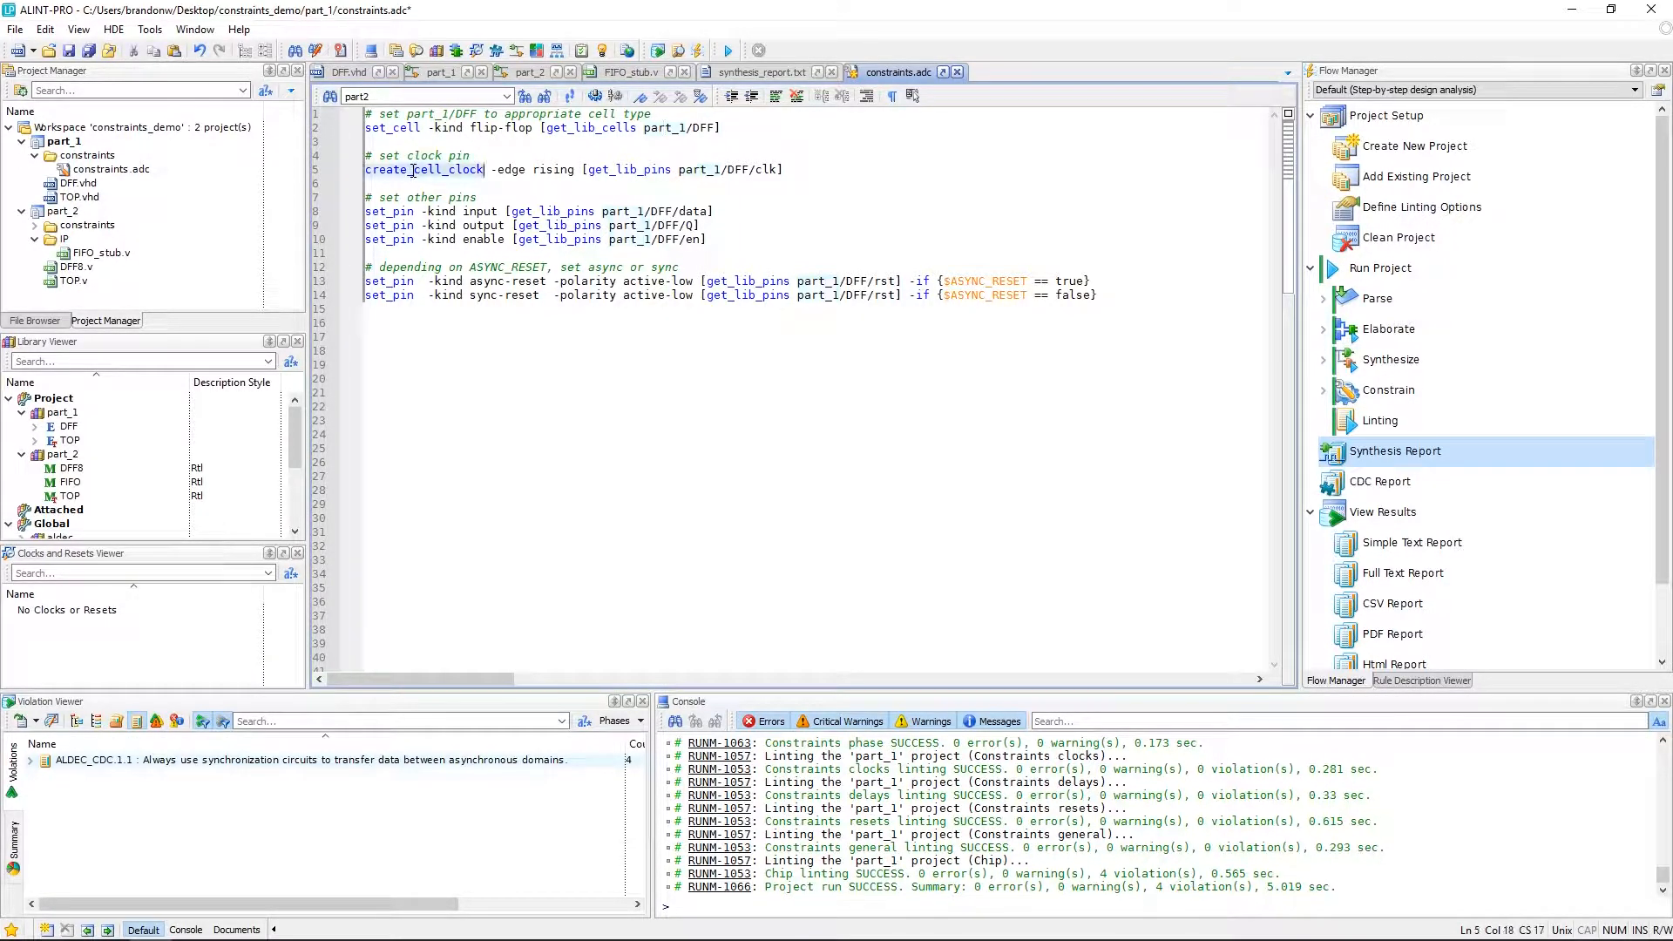
double_click(392, 213)
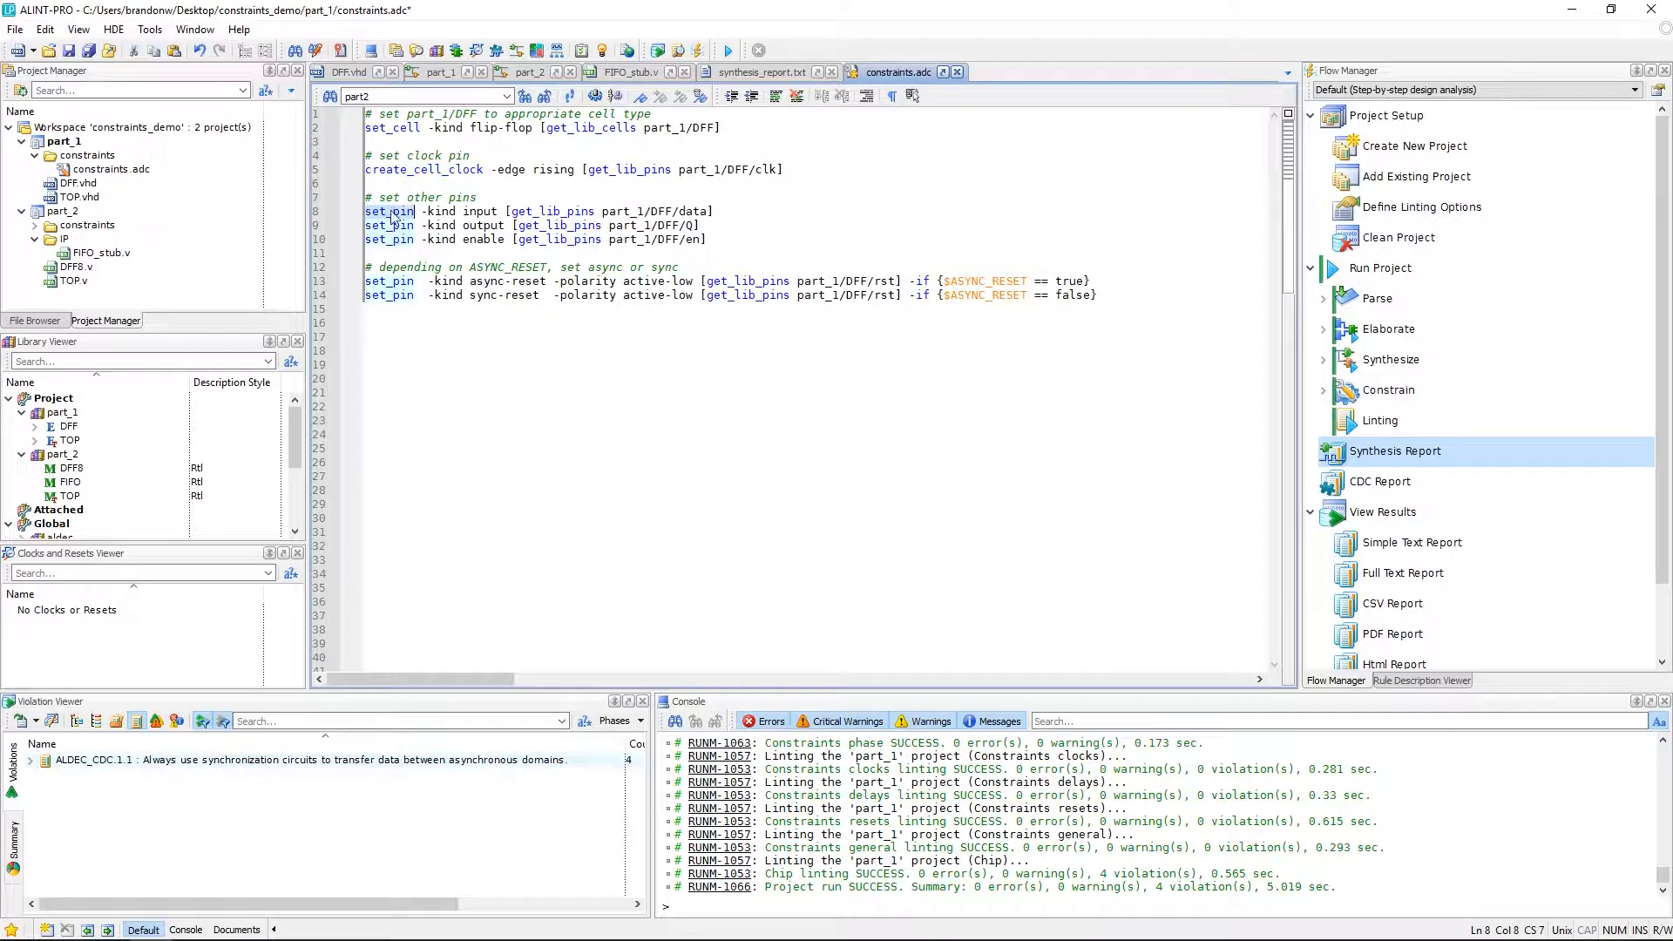
drag(367, 170, 786, 169)
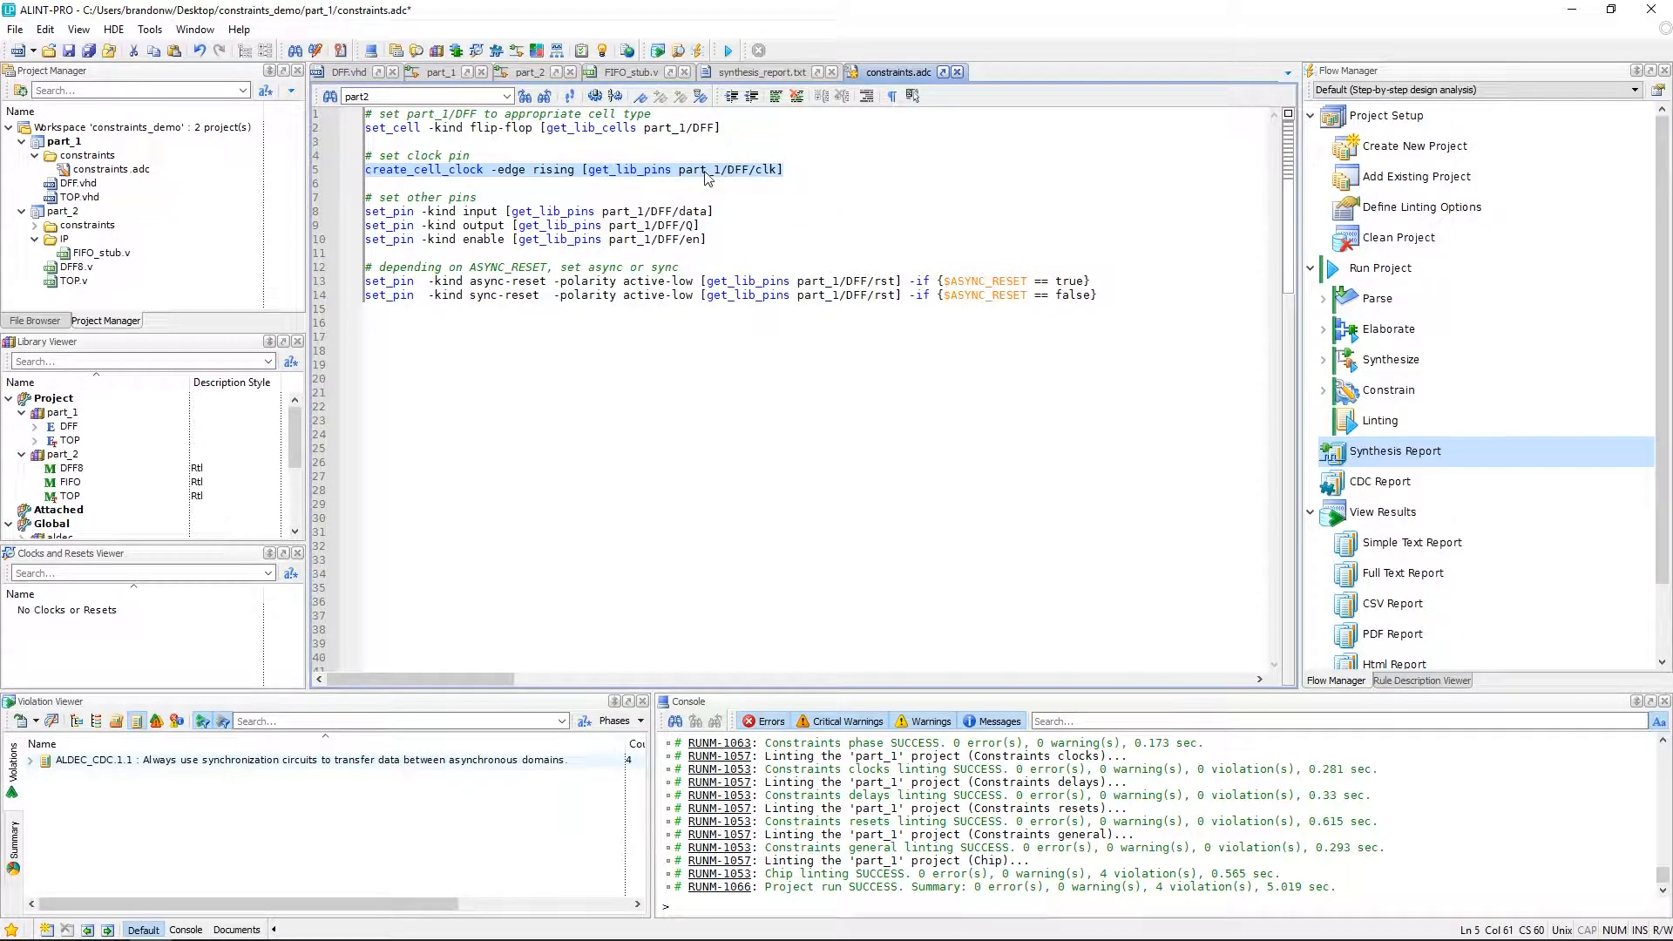
click(796, 169)
click(392, 214)
click(459, 212)
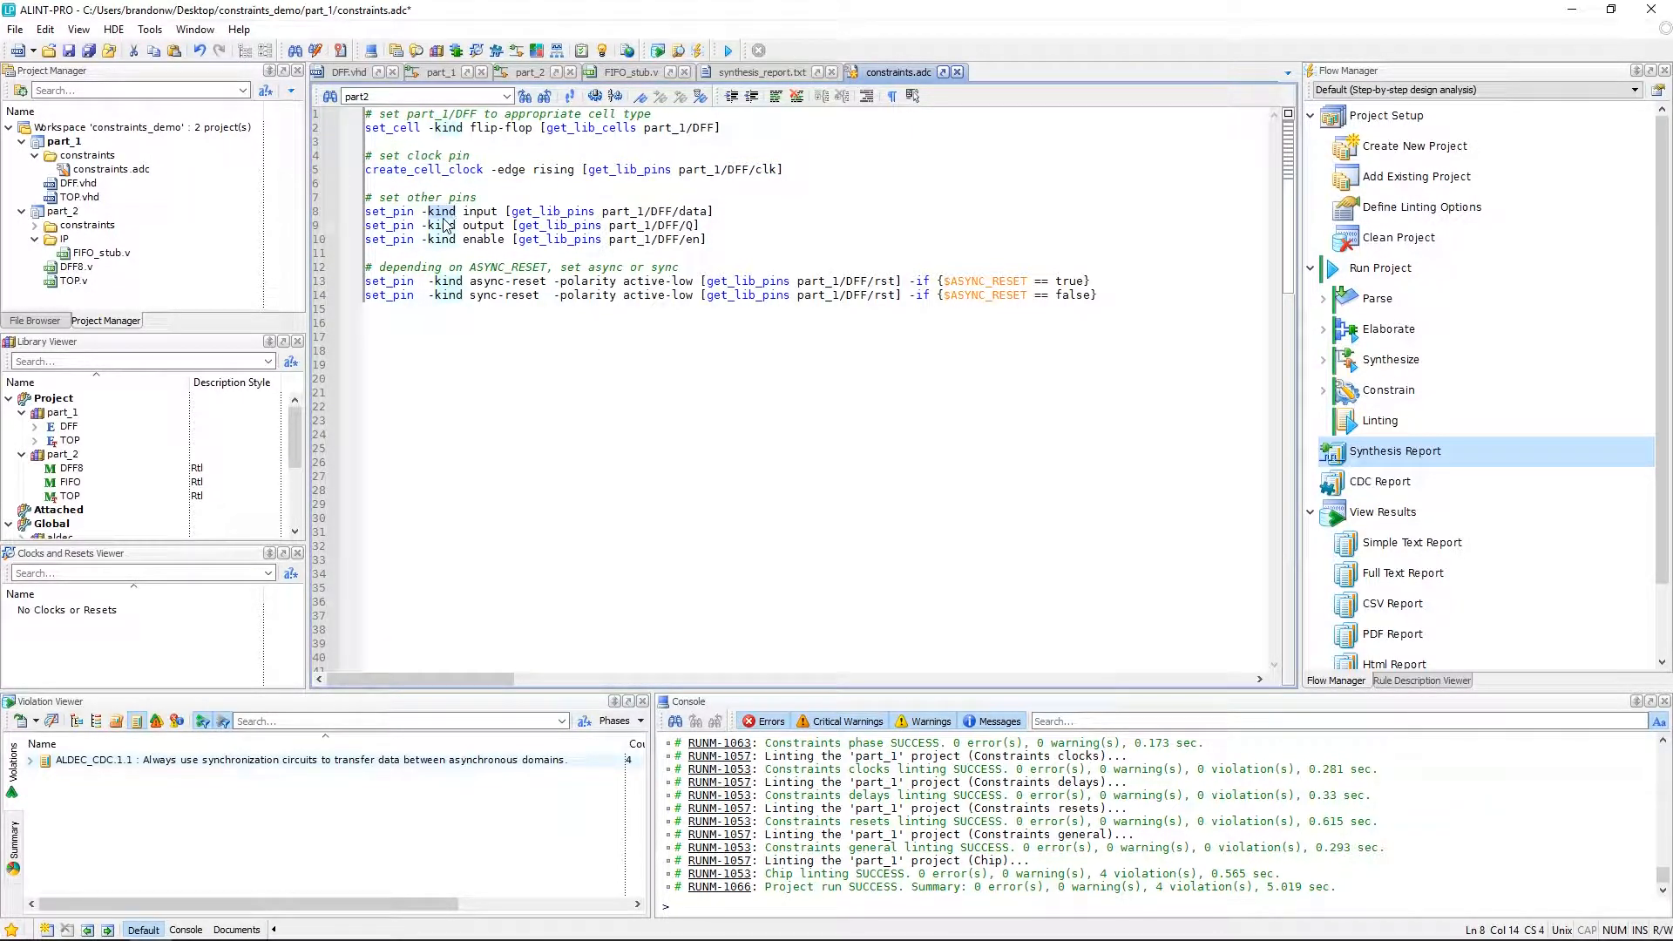
click(704, 213)
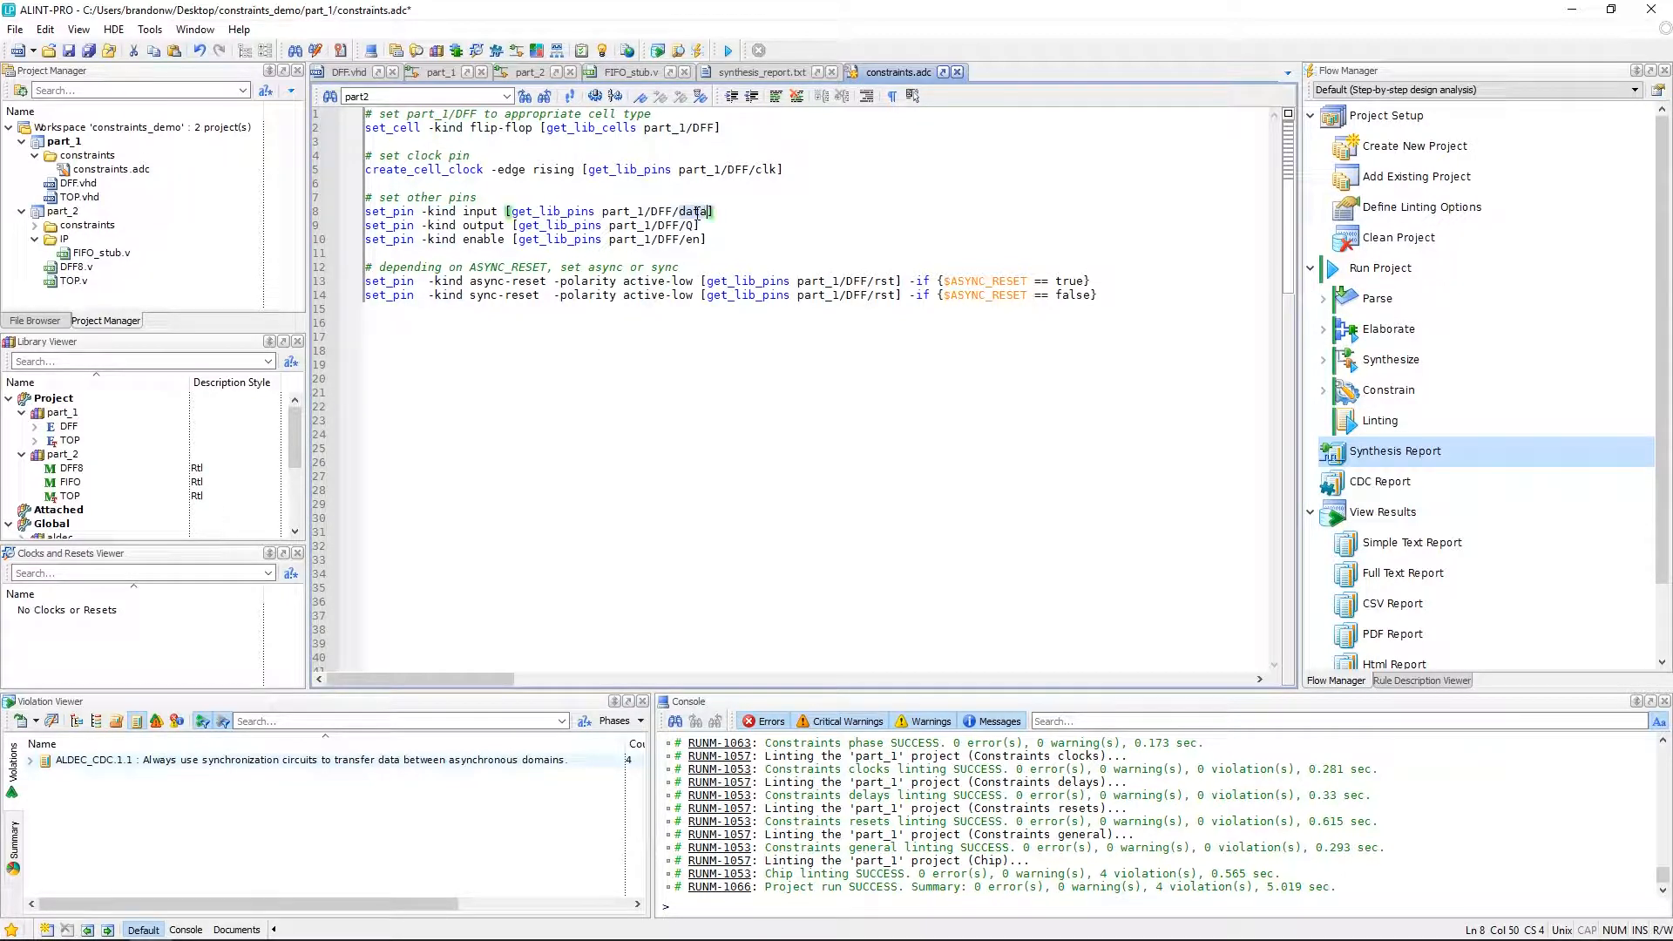
click(473, 212)
click(692, 239)
click(505, 239)
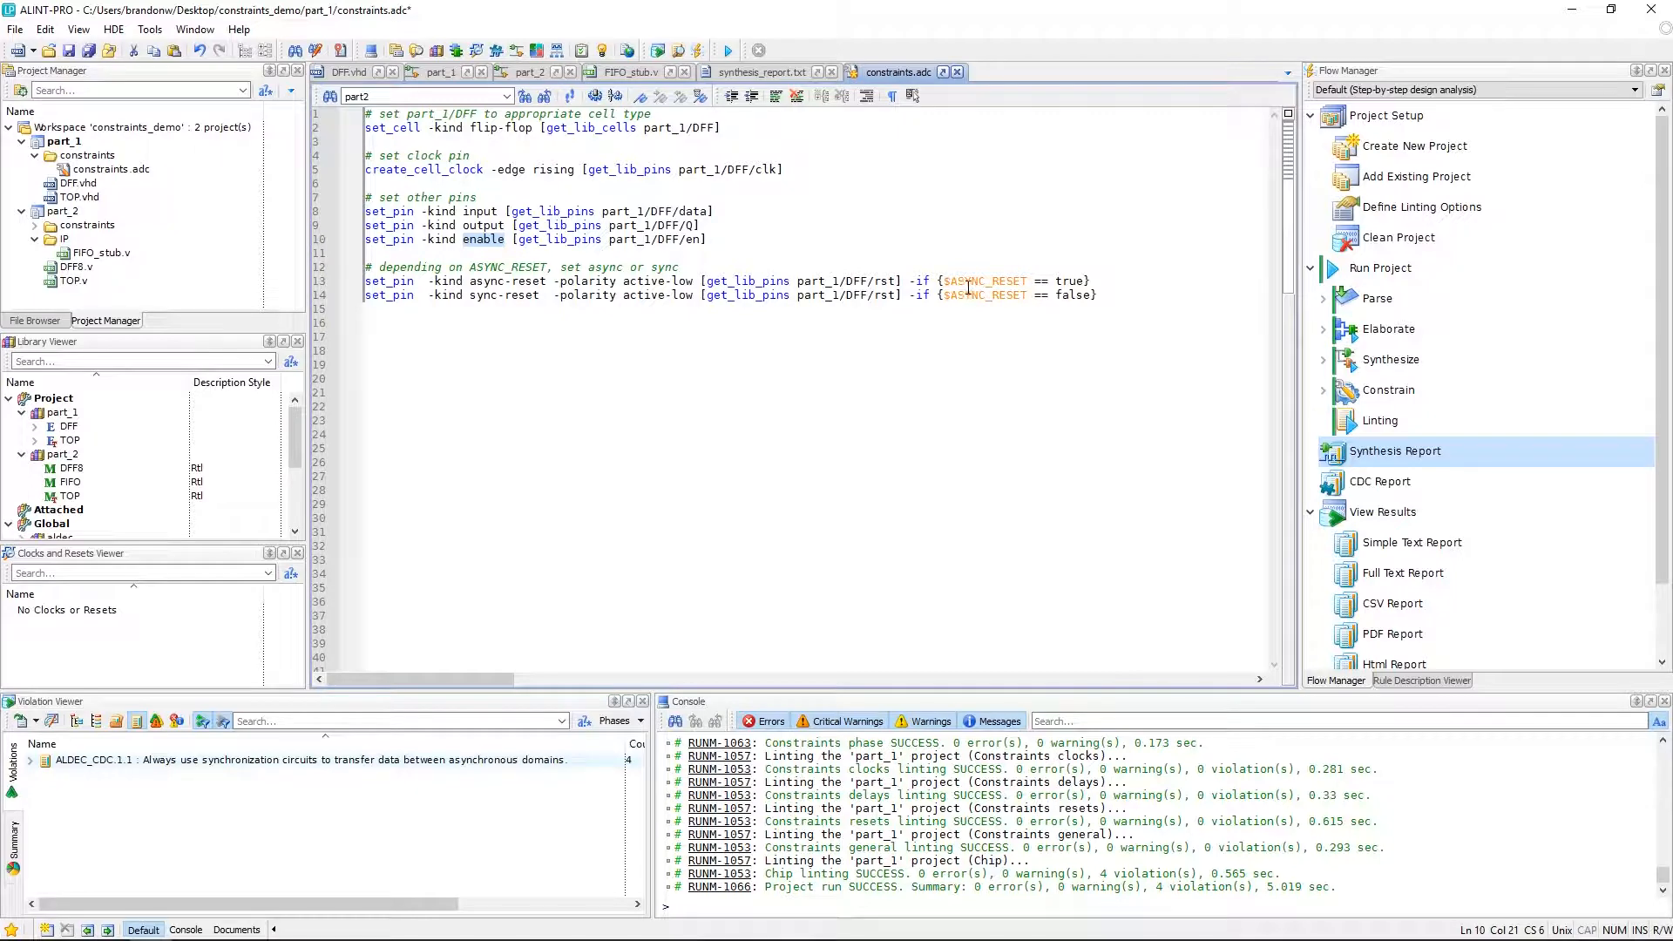
click(346, 73)
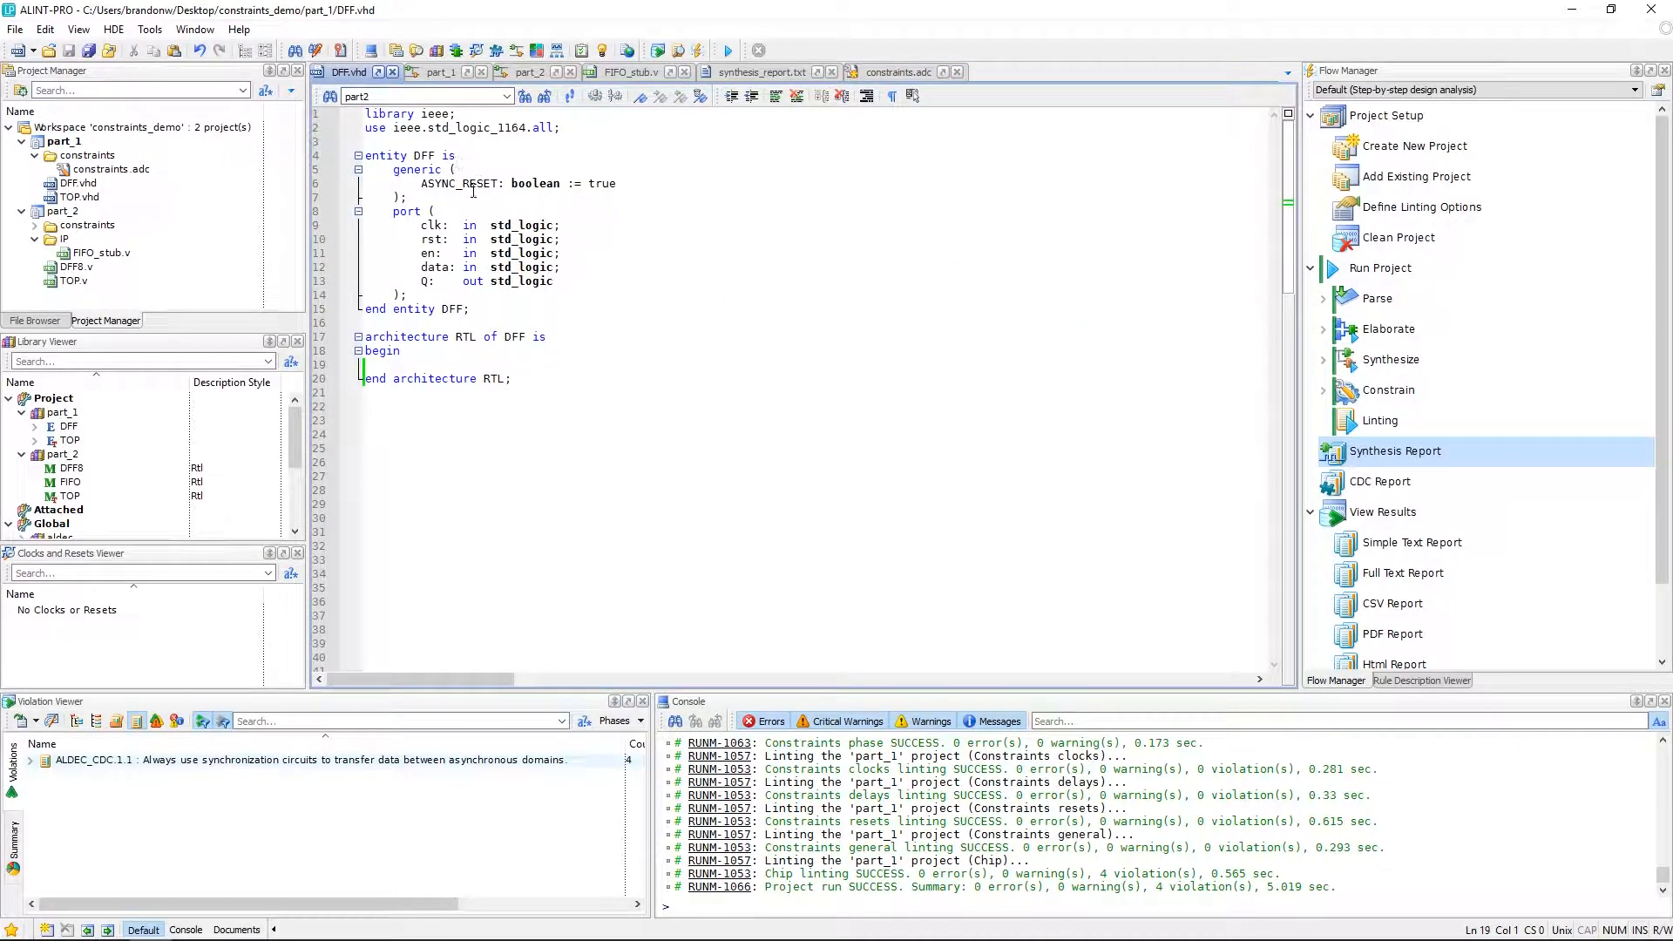
click(874, 74)
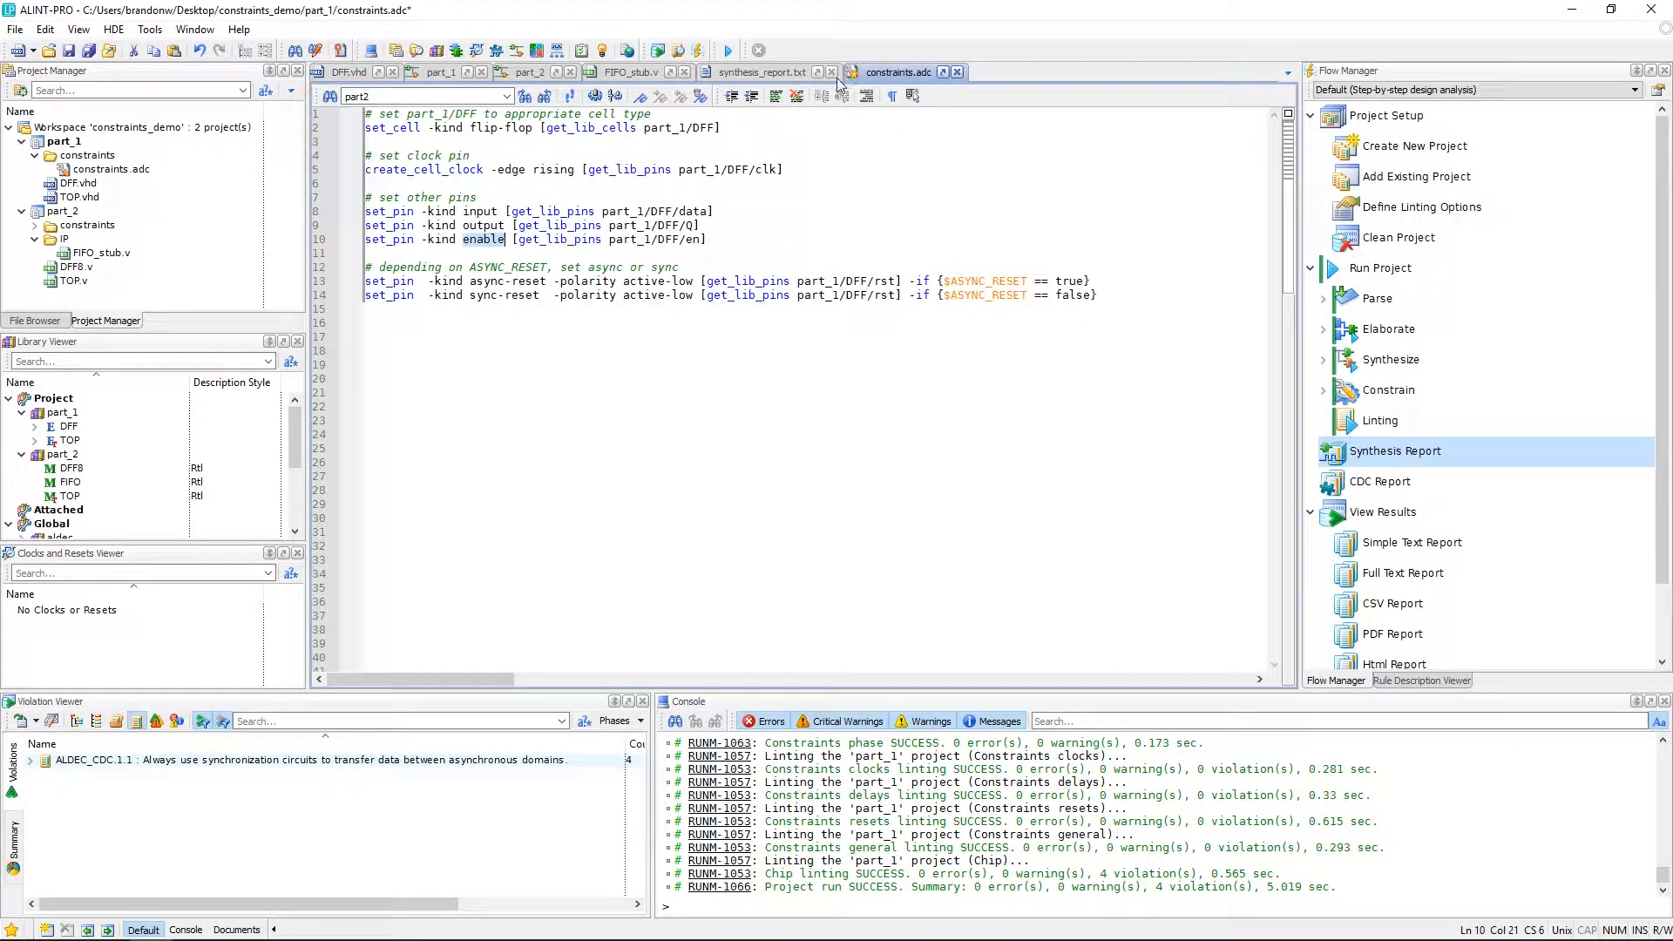
Run the part_1 project flow and inspect the updated DFF_inst schematic.
double_click(1374, 275)
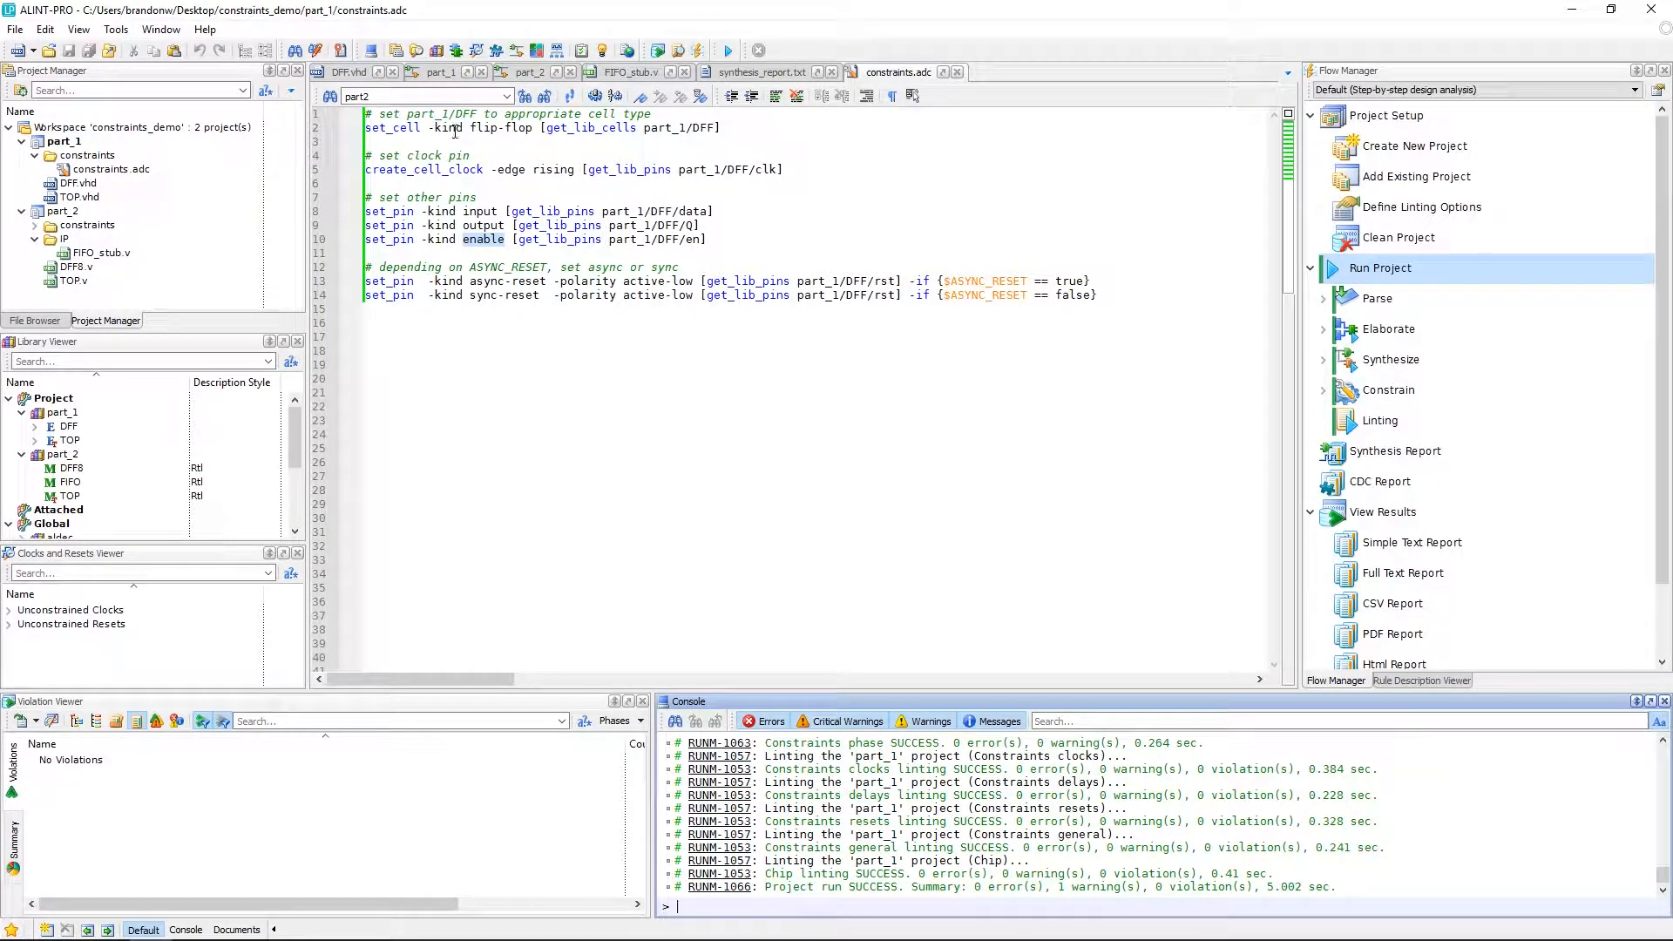
click(436, 73)
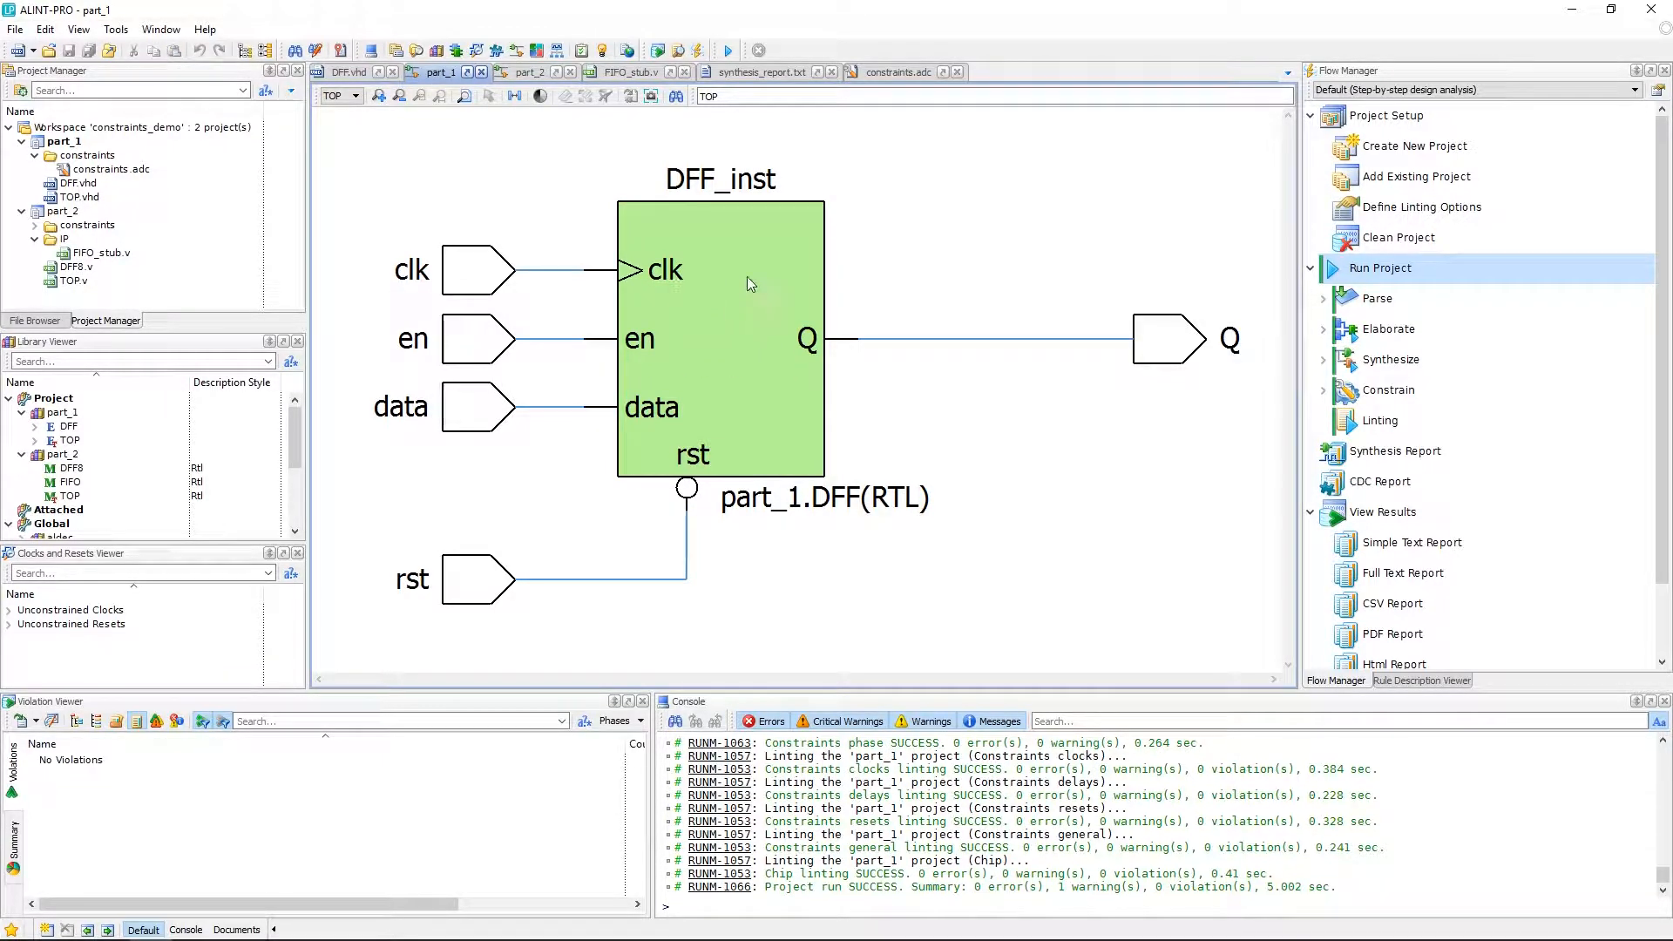
click(722, 347)
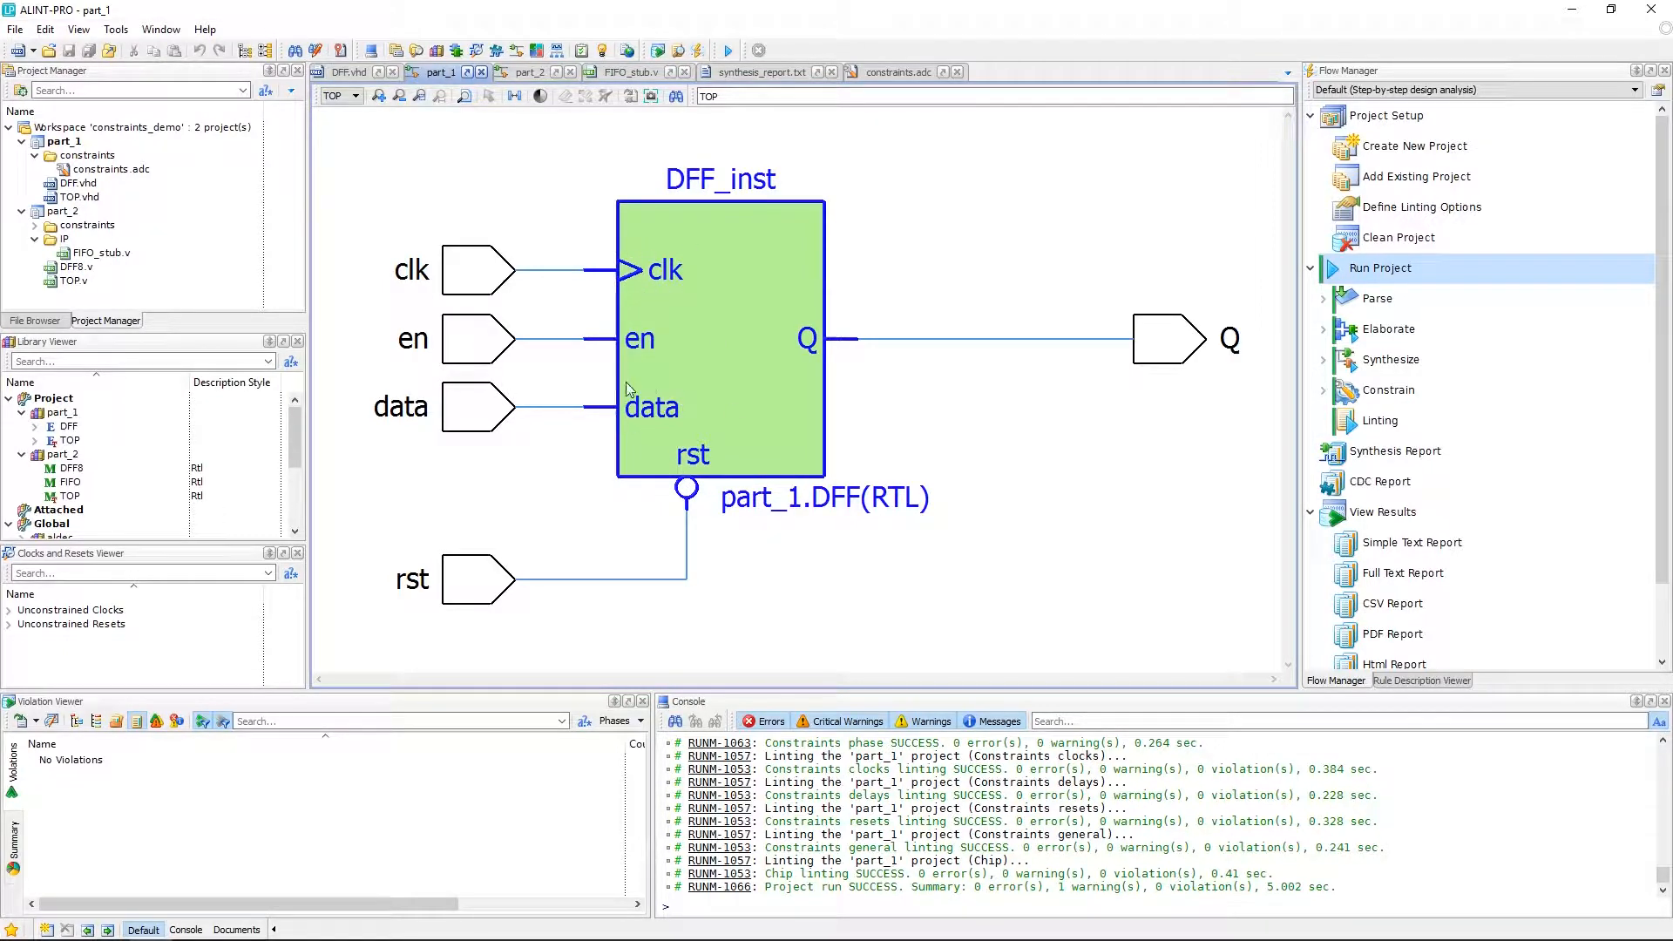
click(908, 145)
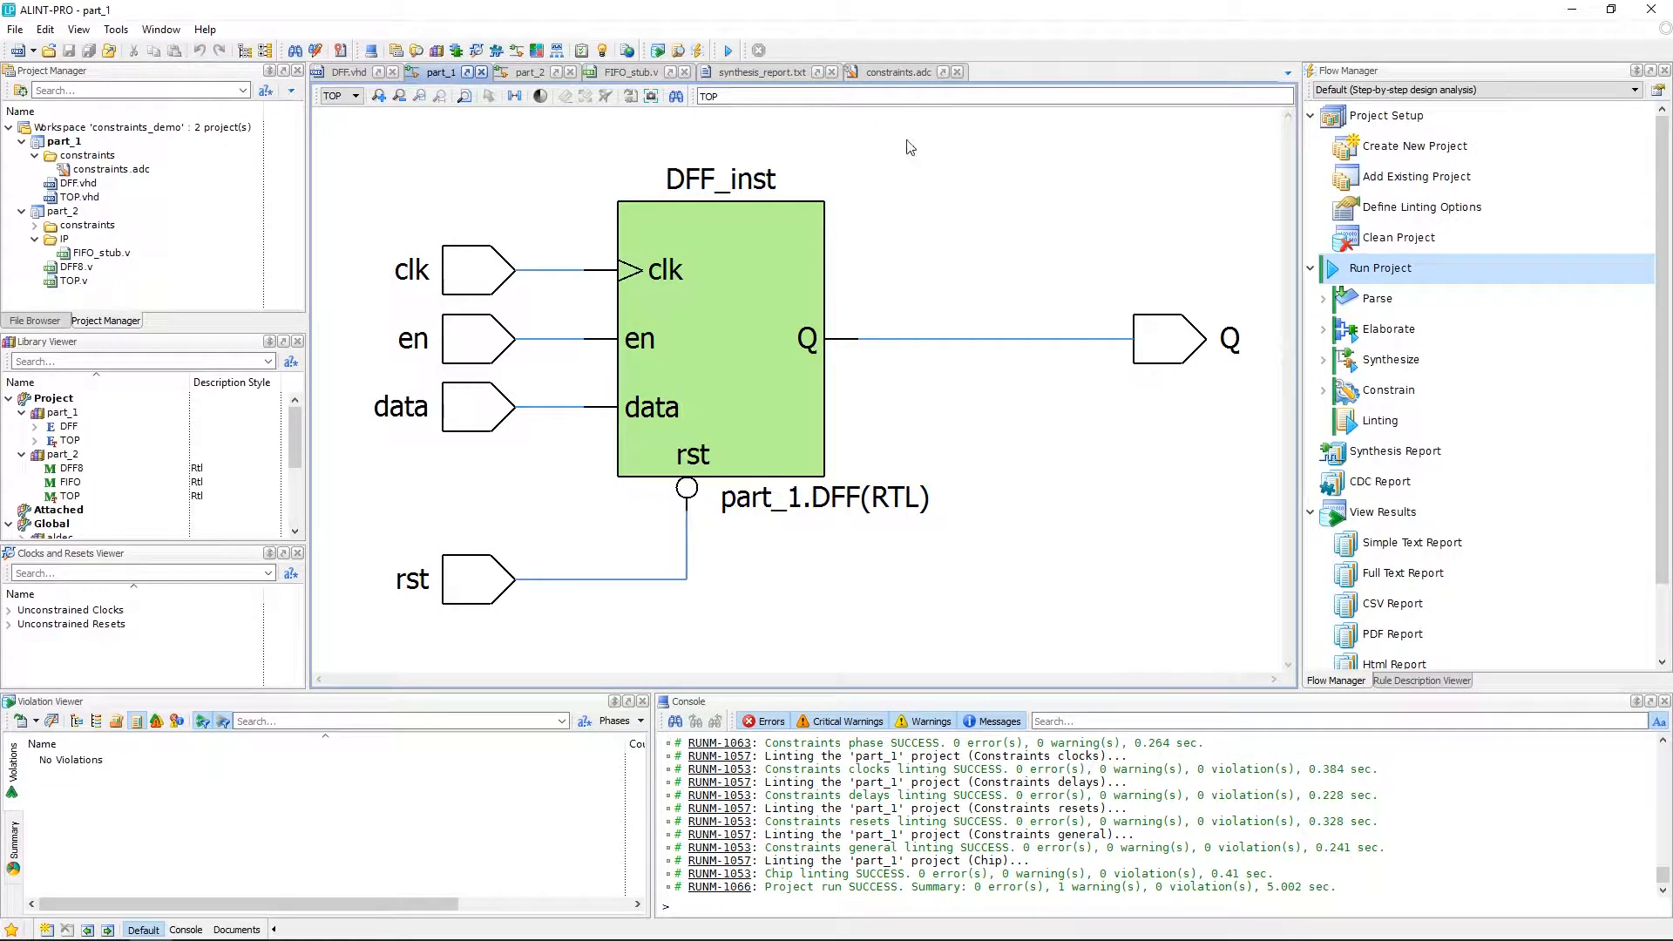
Close the constraints file and run the analysis for the part_2 project.
click(898, 73)
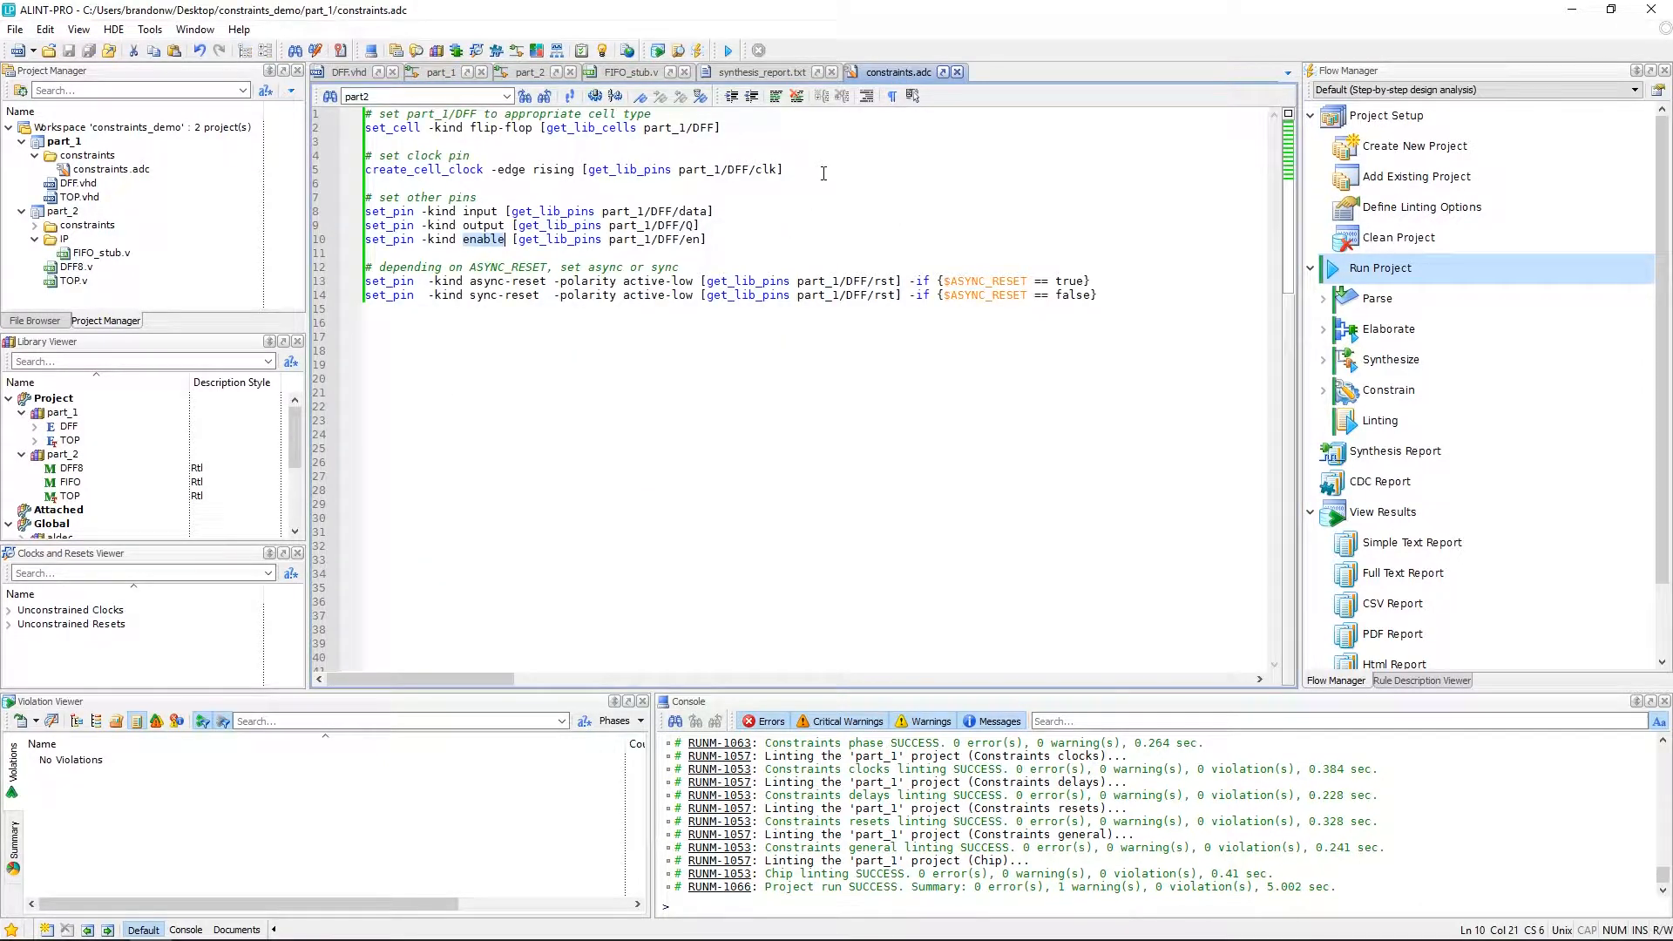
click(956, 72)
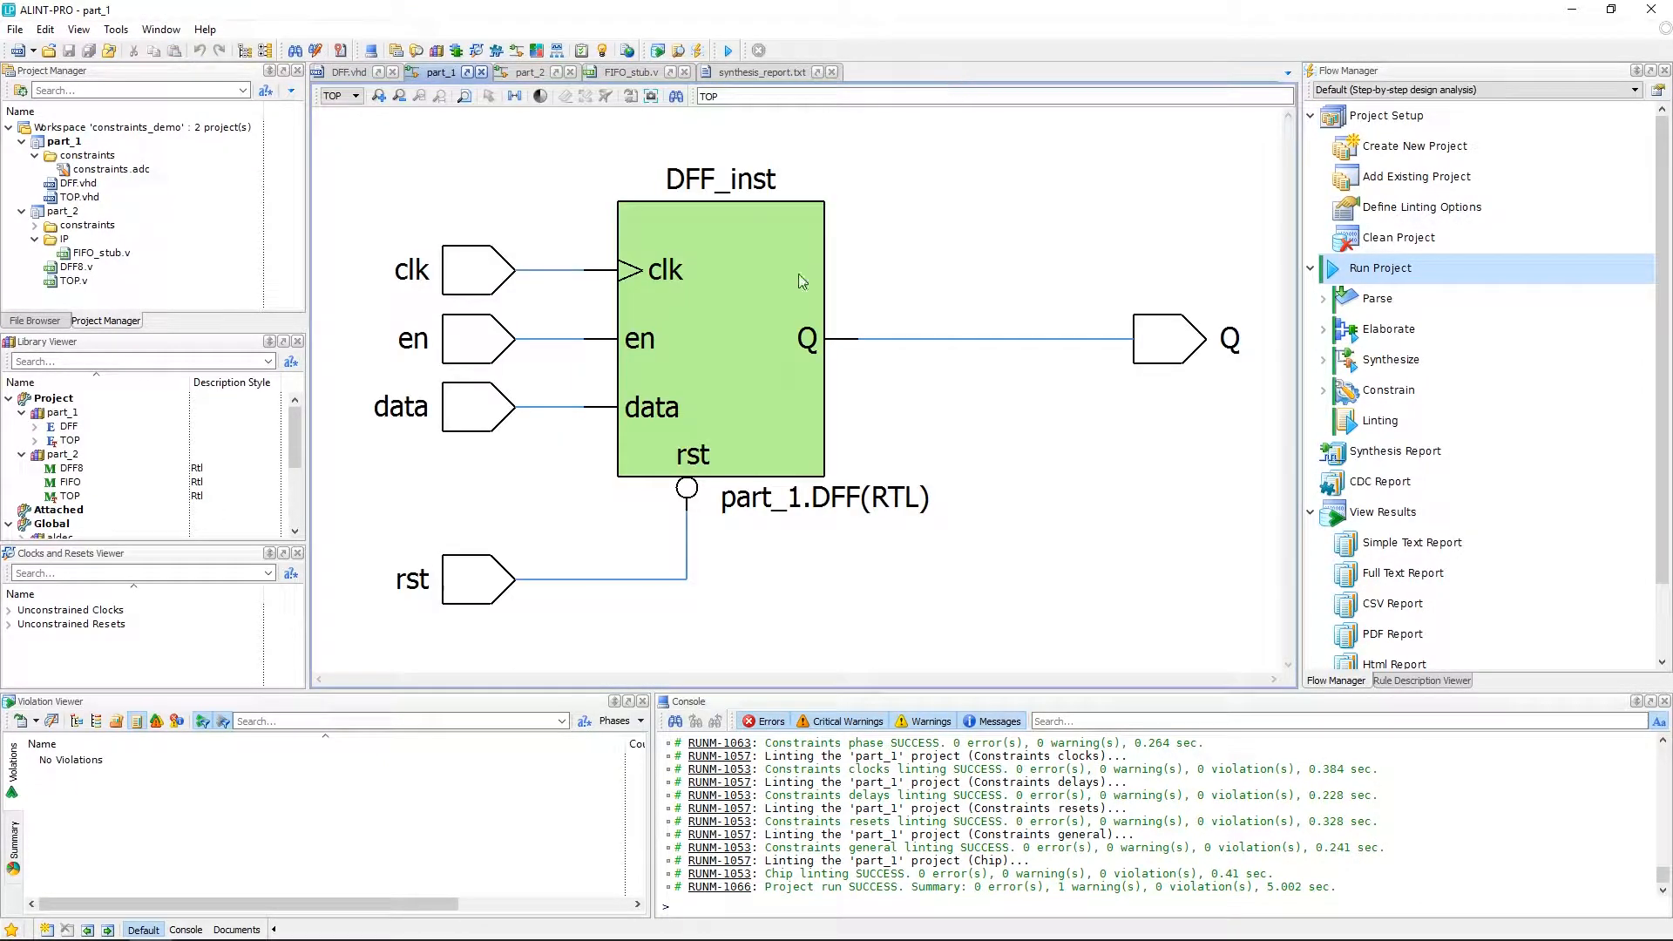
right_click(69, 213)
click(148, 536)
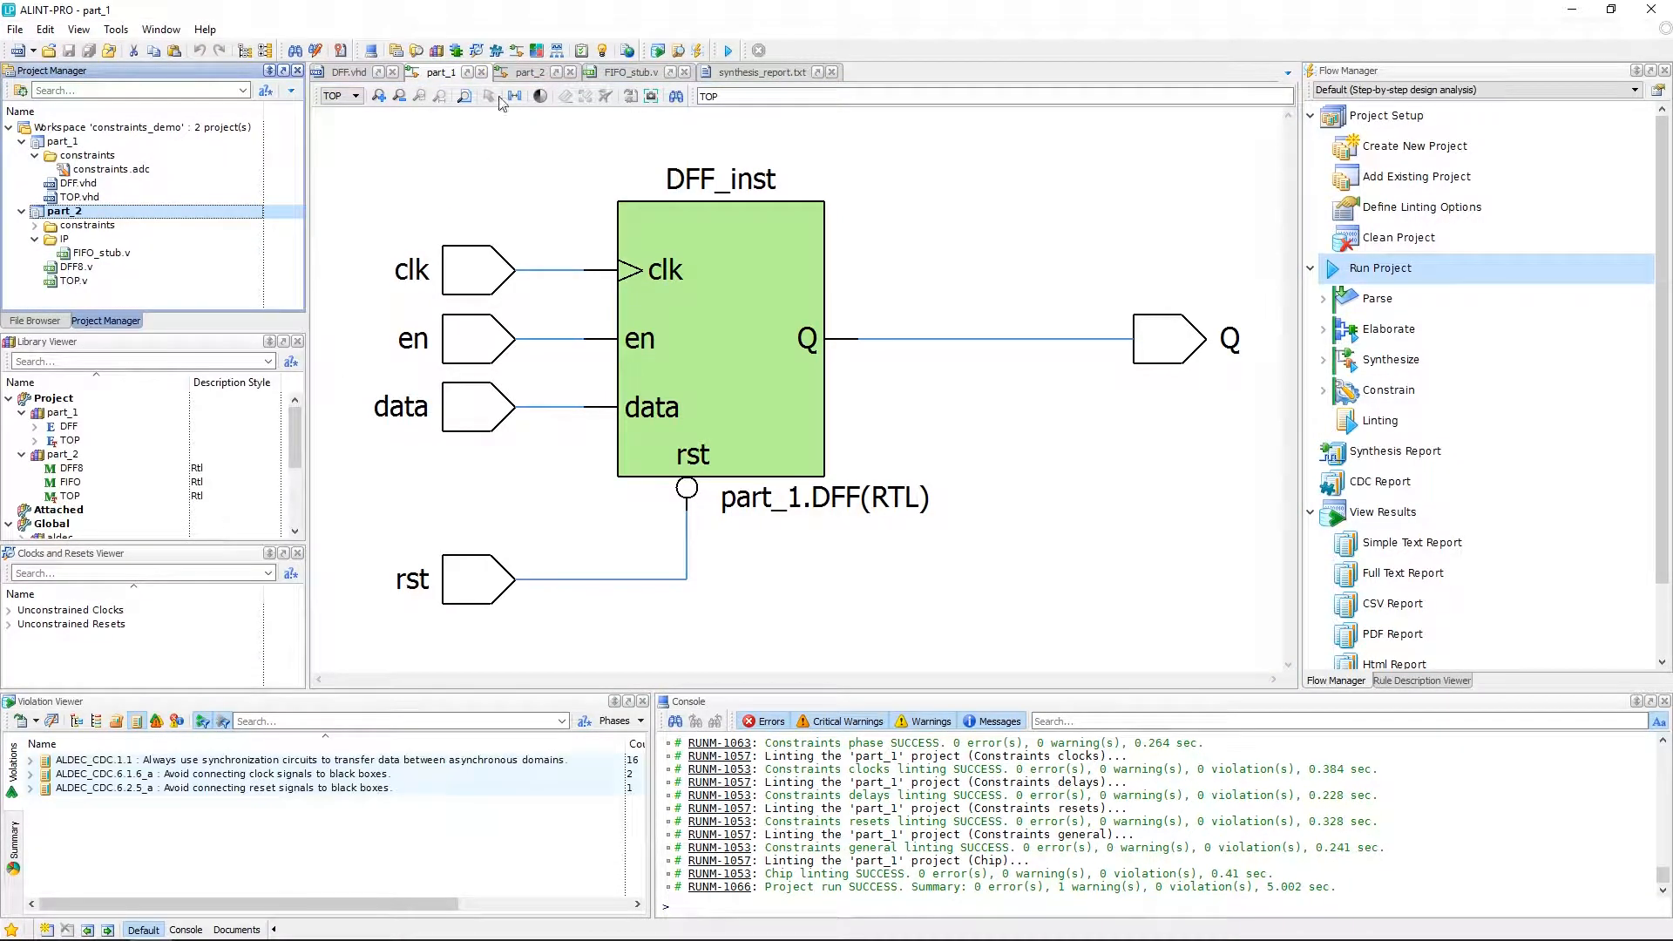
Open the part_2 schematic and examine its CDC violations and the FIFO_inst black-box stub source.
click(527, 73)
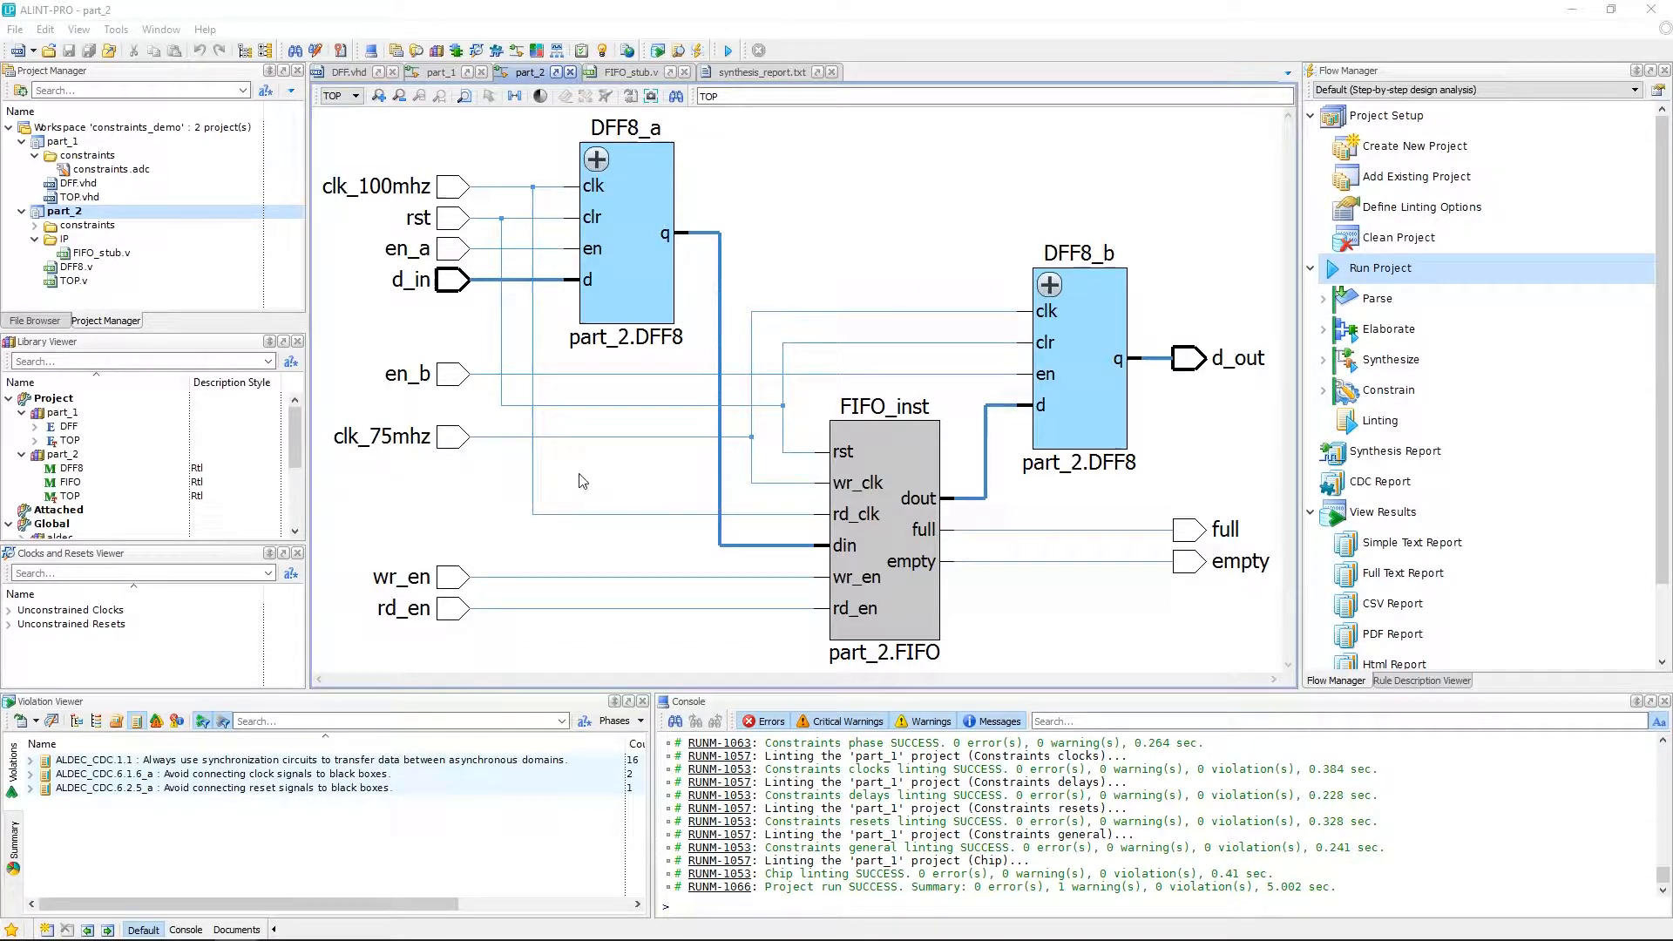
click(366, 760)
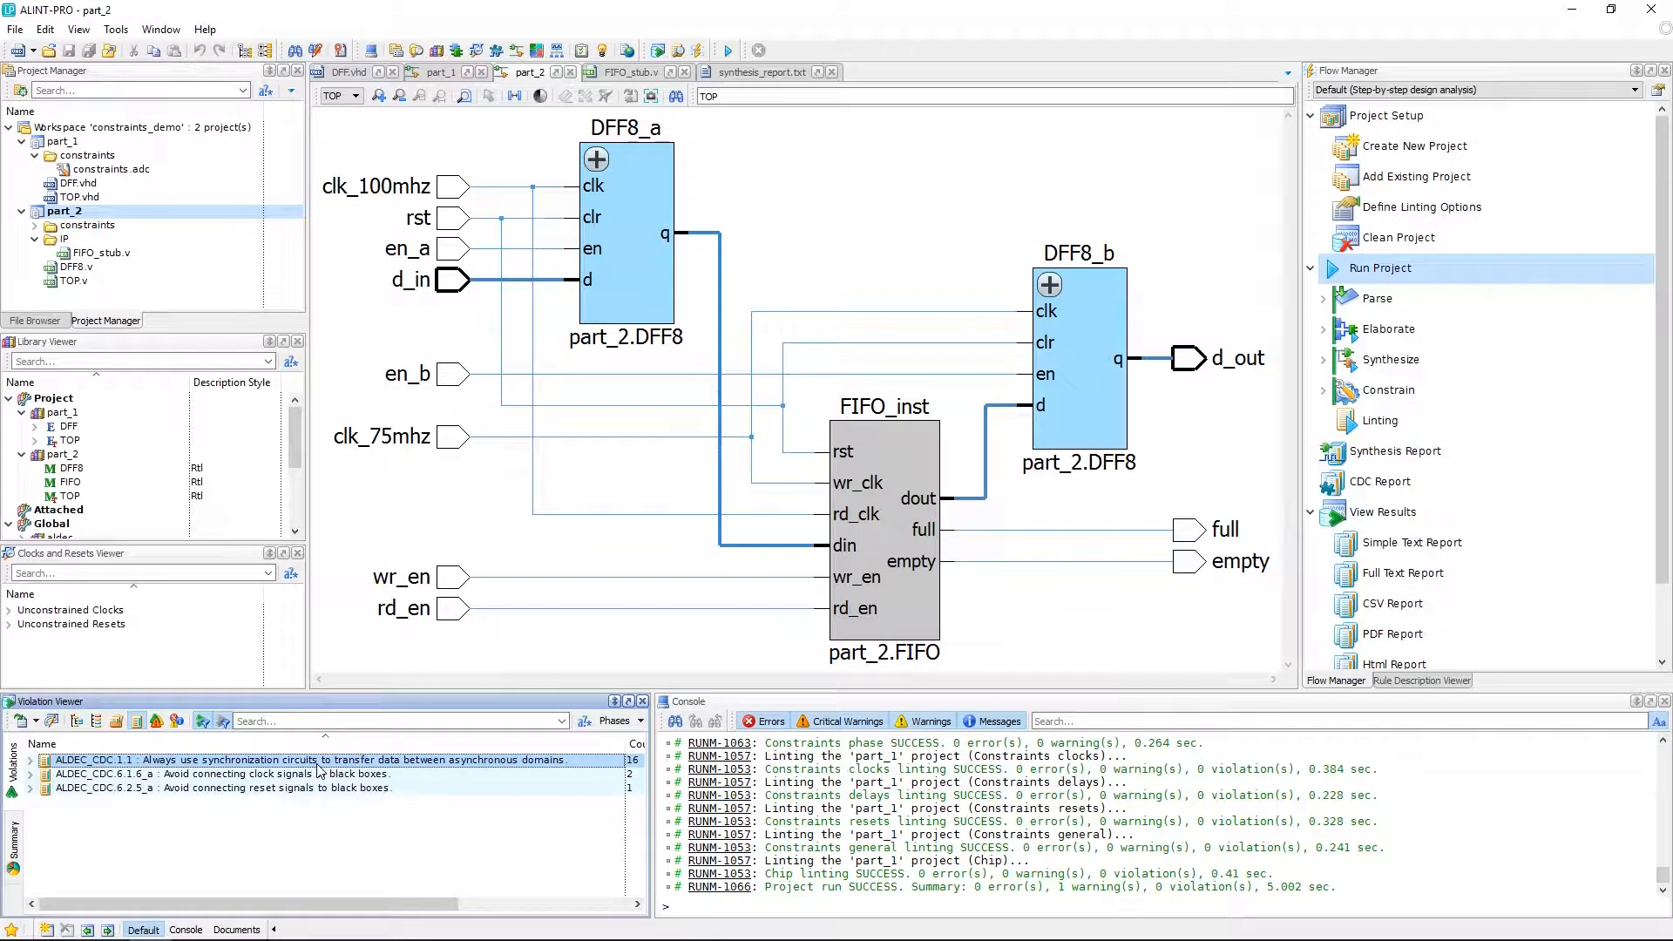
click(339, 774)
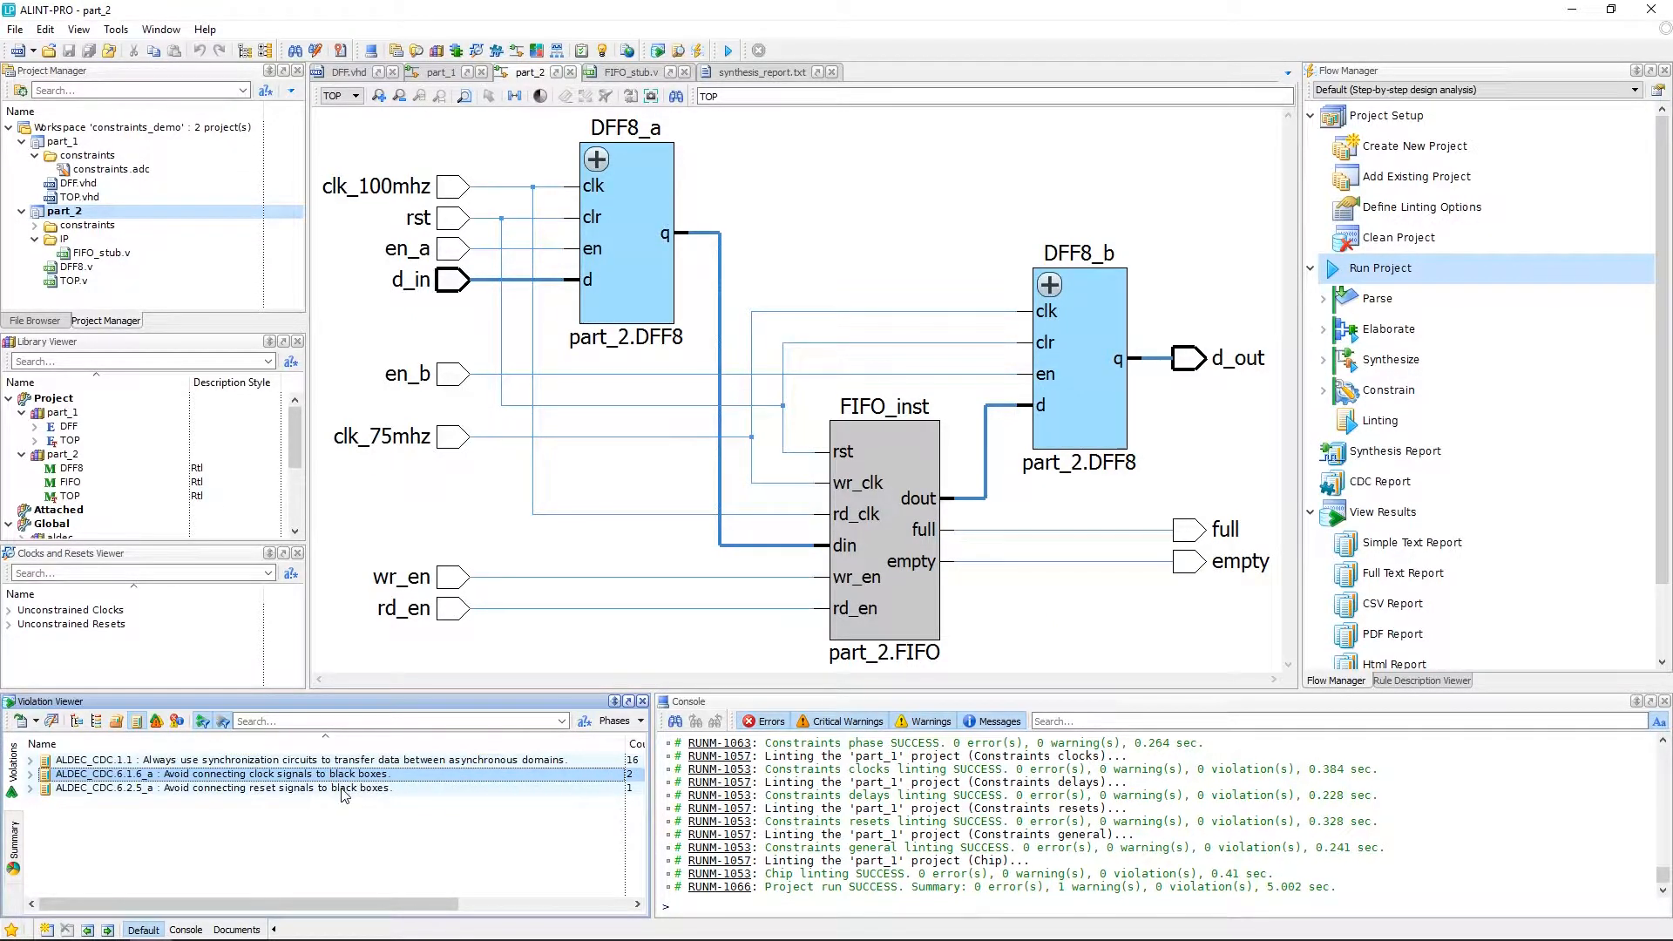
click(342, 789)
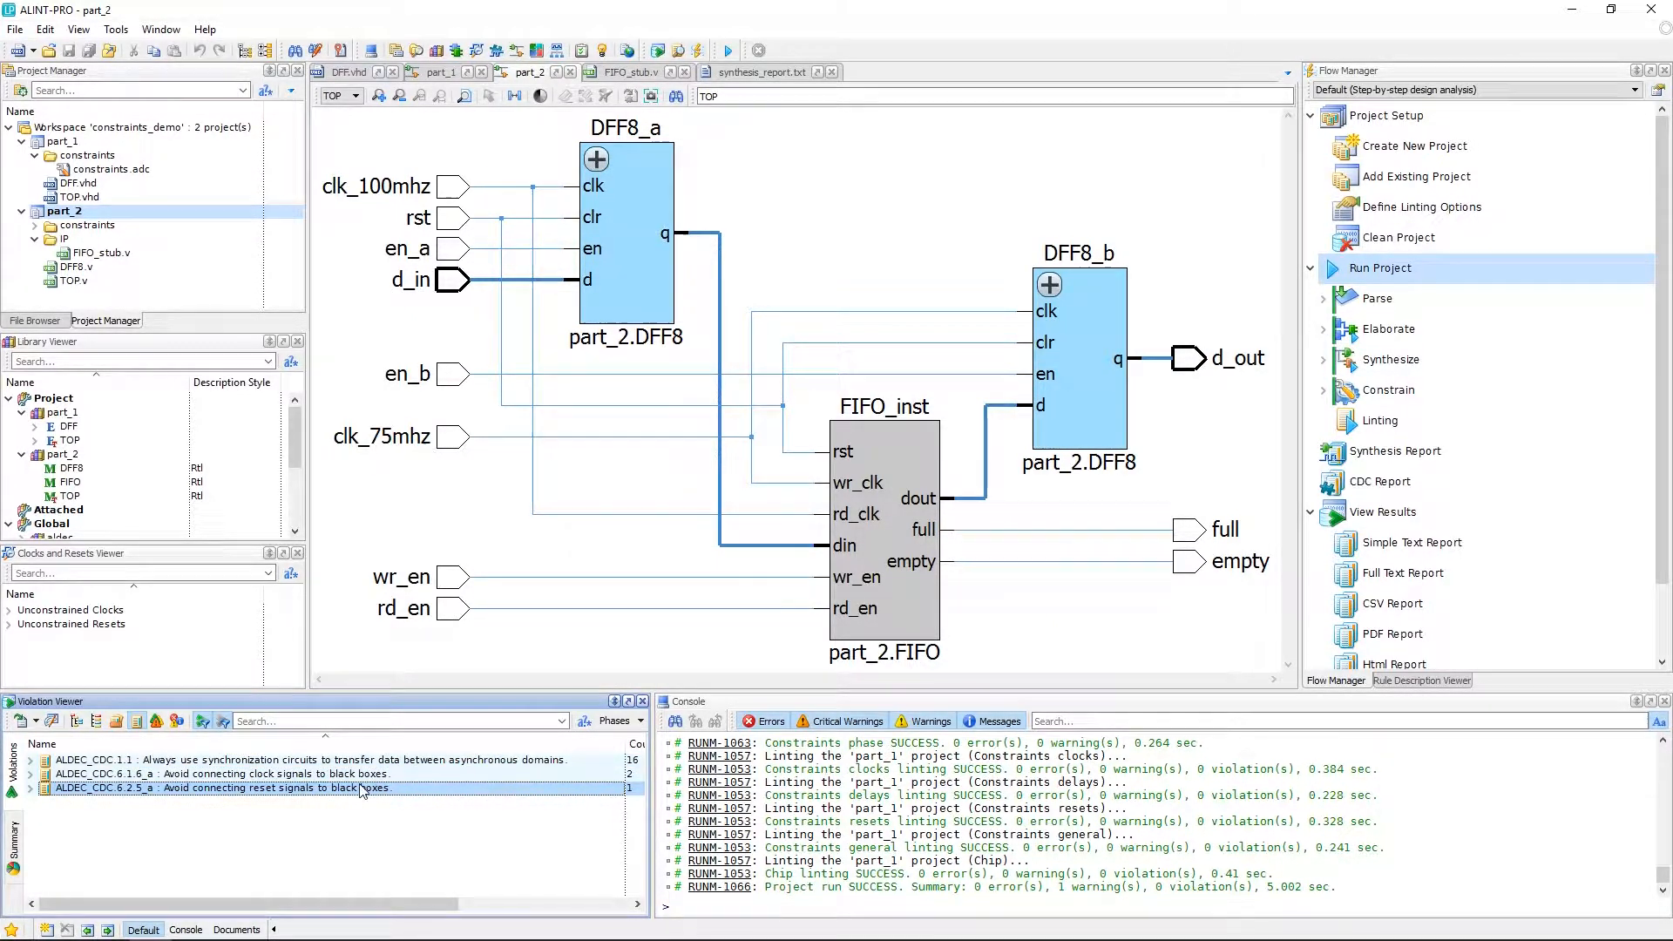
click(889, 538)
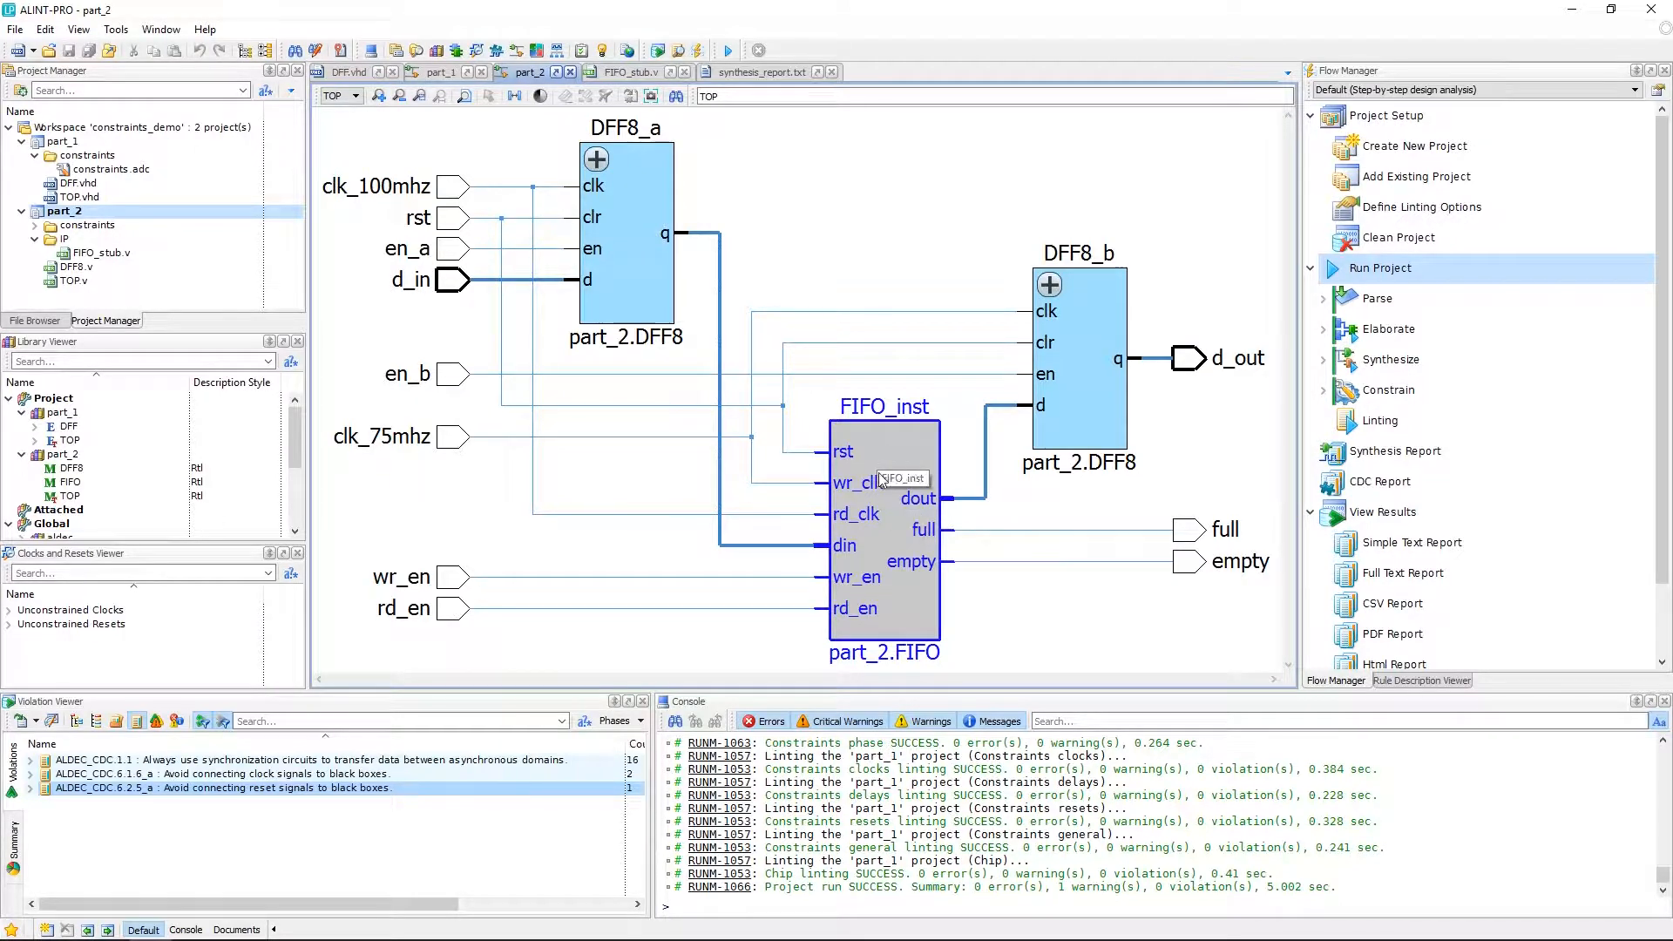
double_click(908, 441)
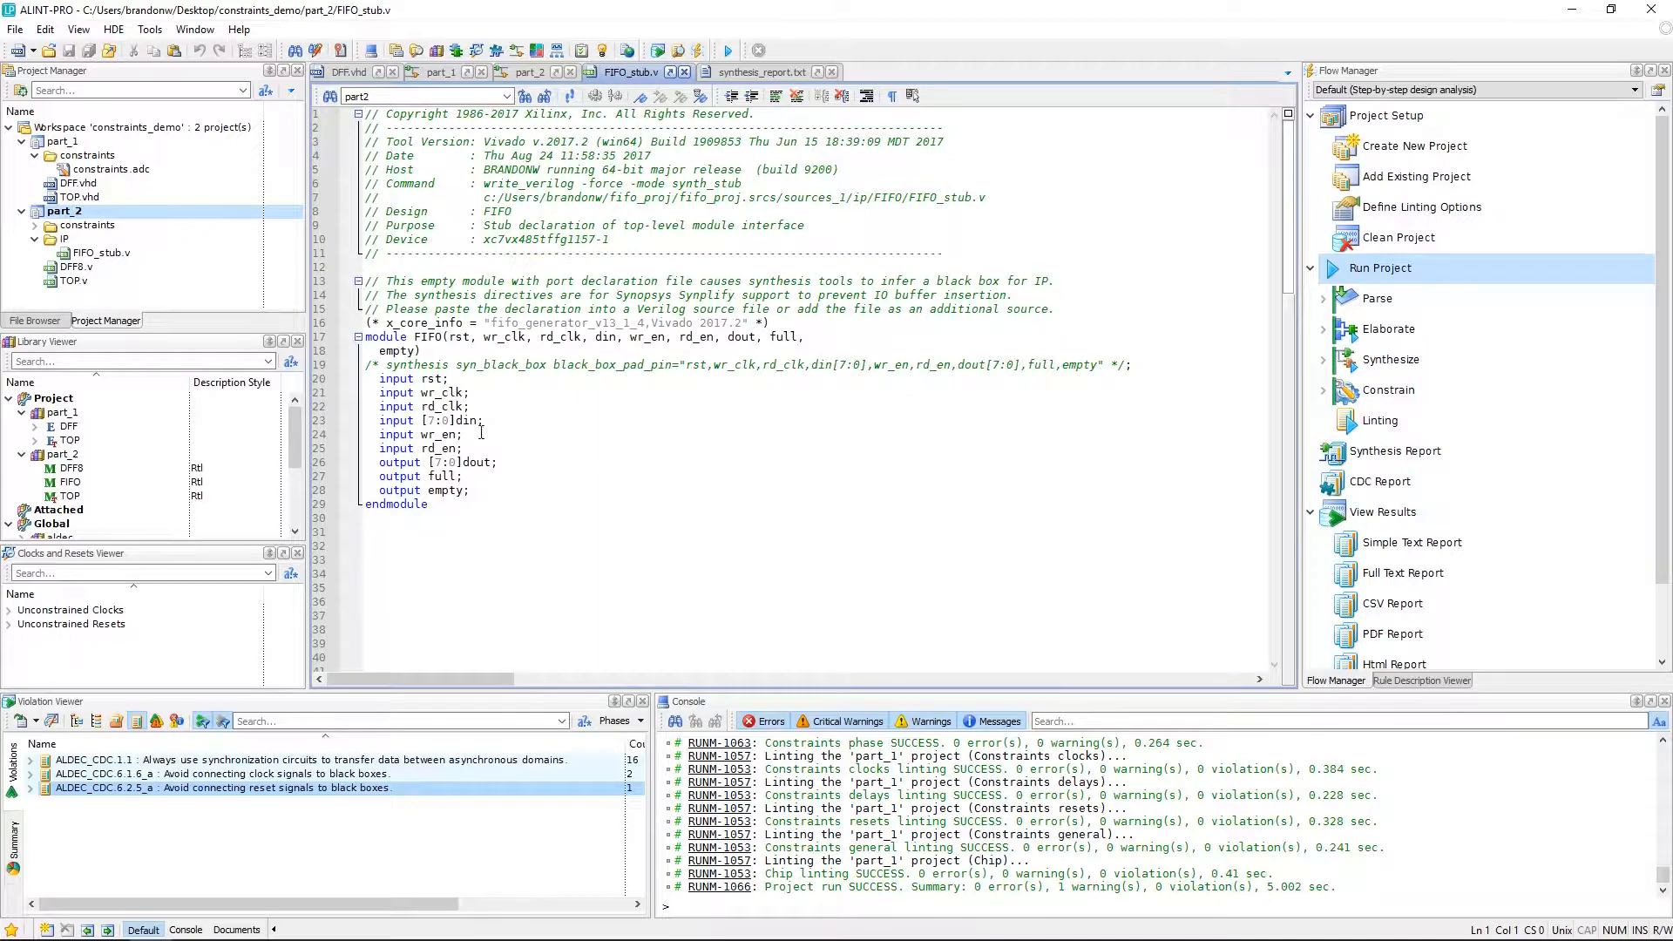
click(524, 96)
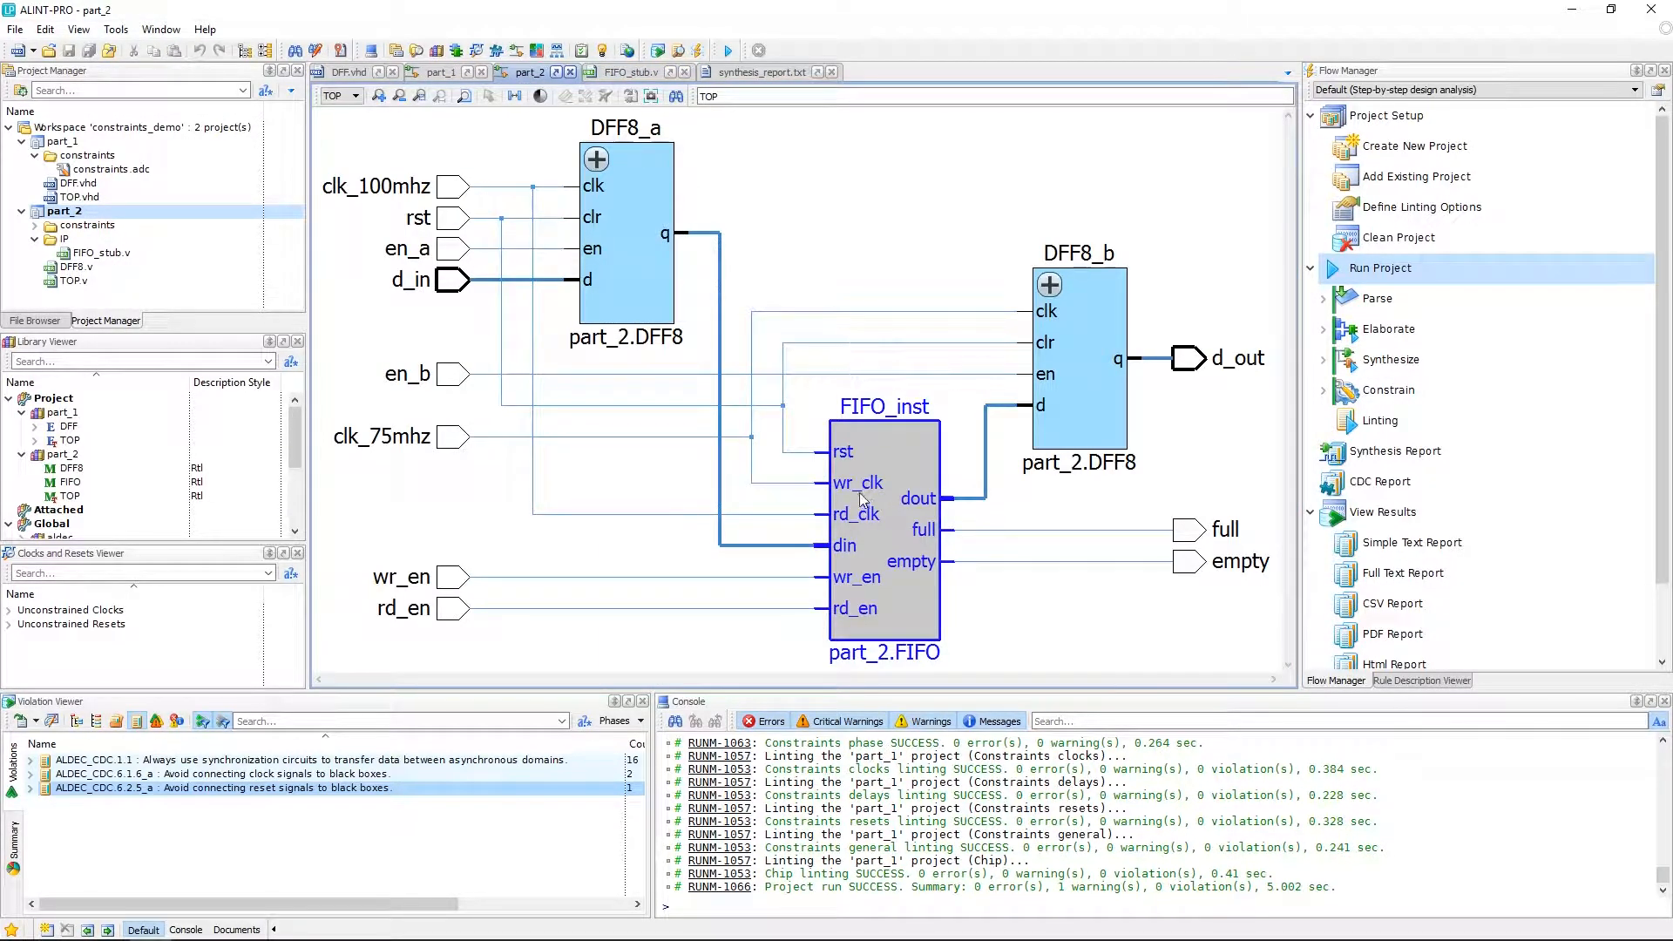
Review the part_2 synthesis report's port connection, black-box and synthesized flip-flop sections.
click(755, 73)
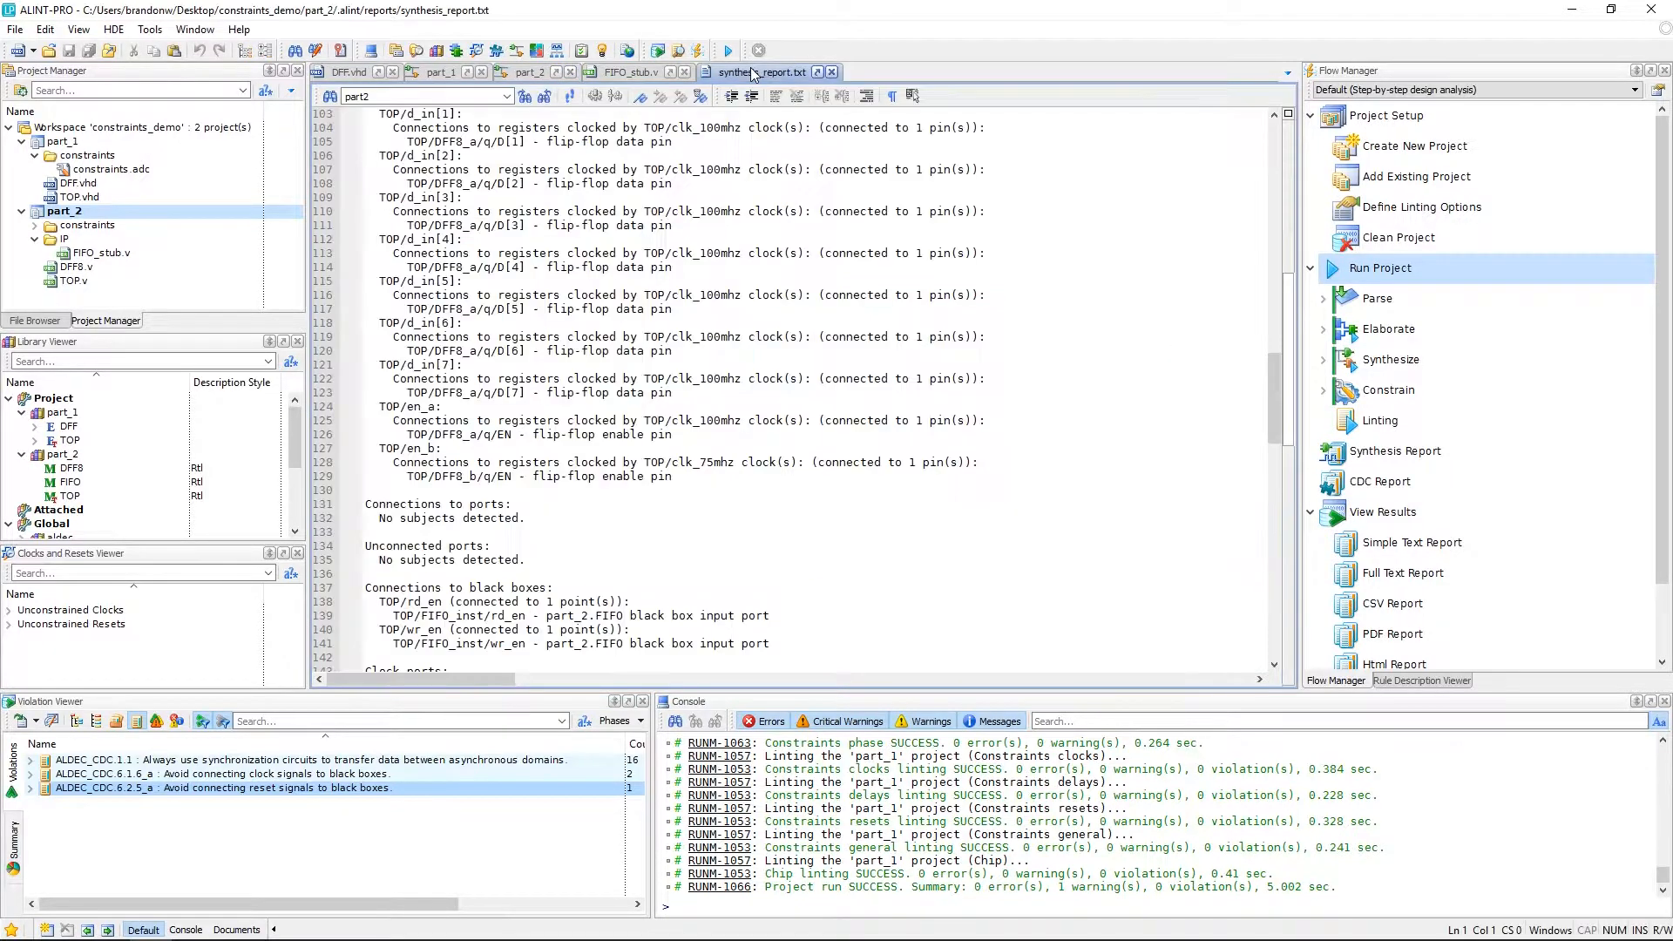
scroll(500, 198, up, 3)
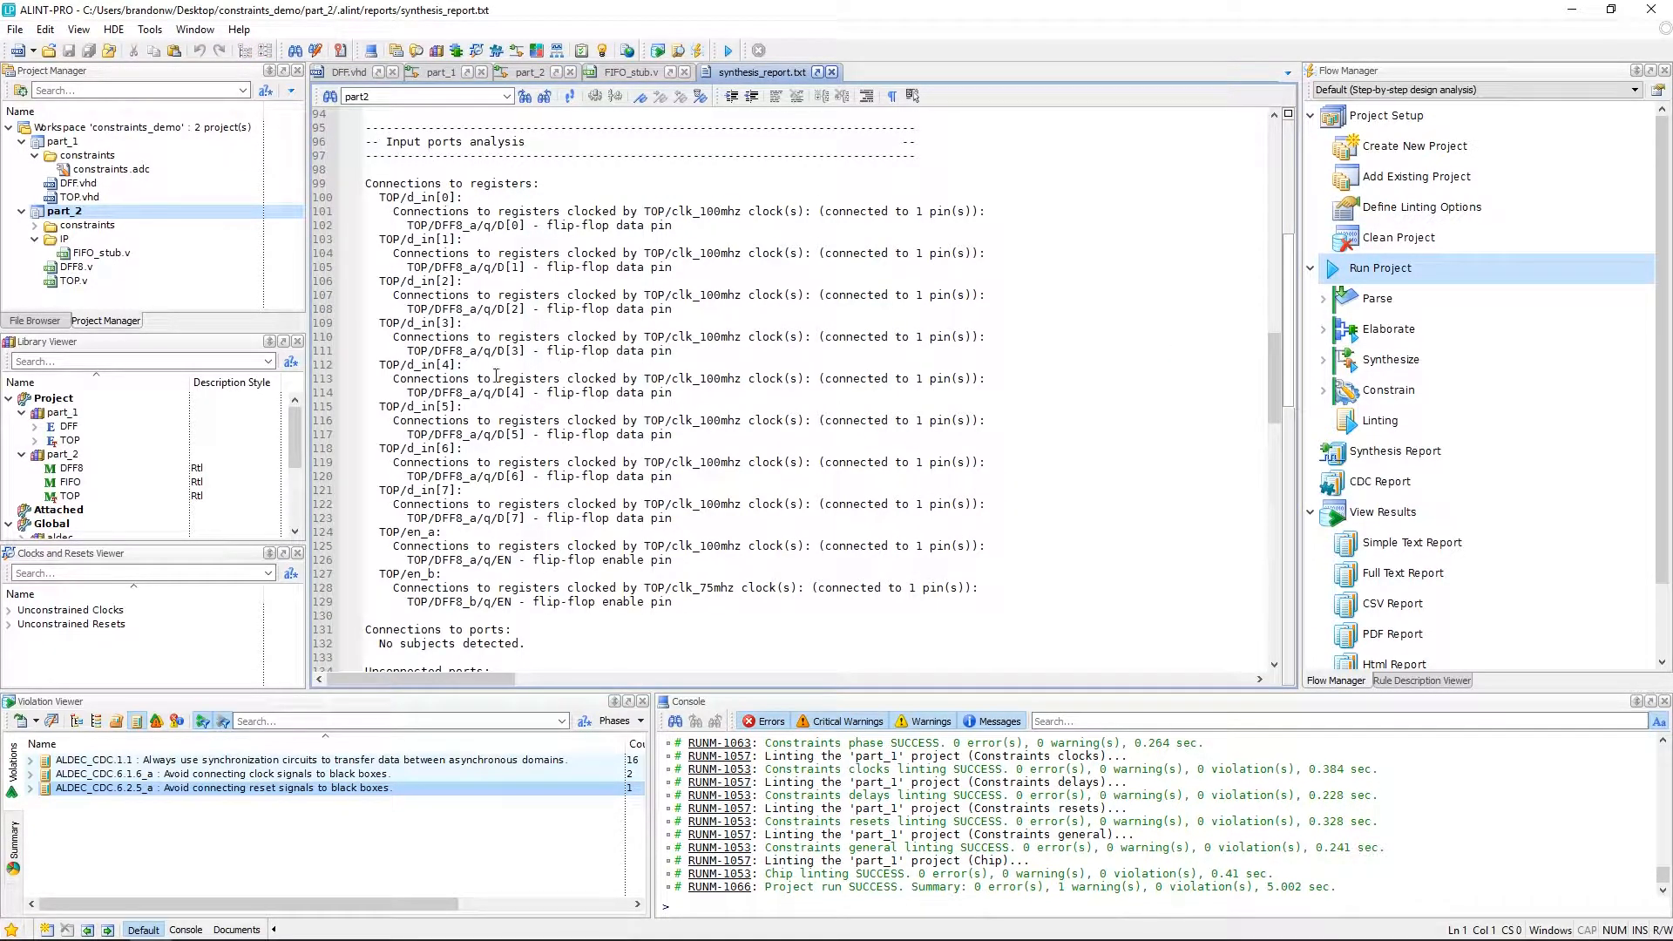
scroll(496, 376, down, 4)
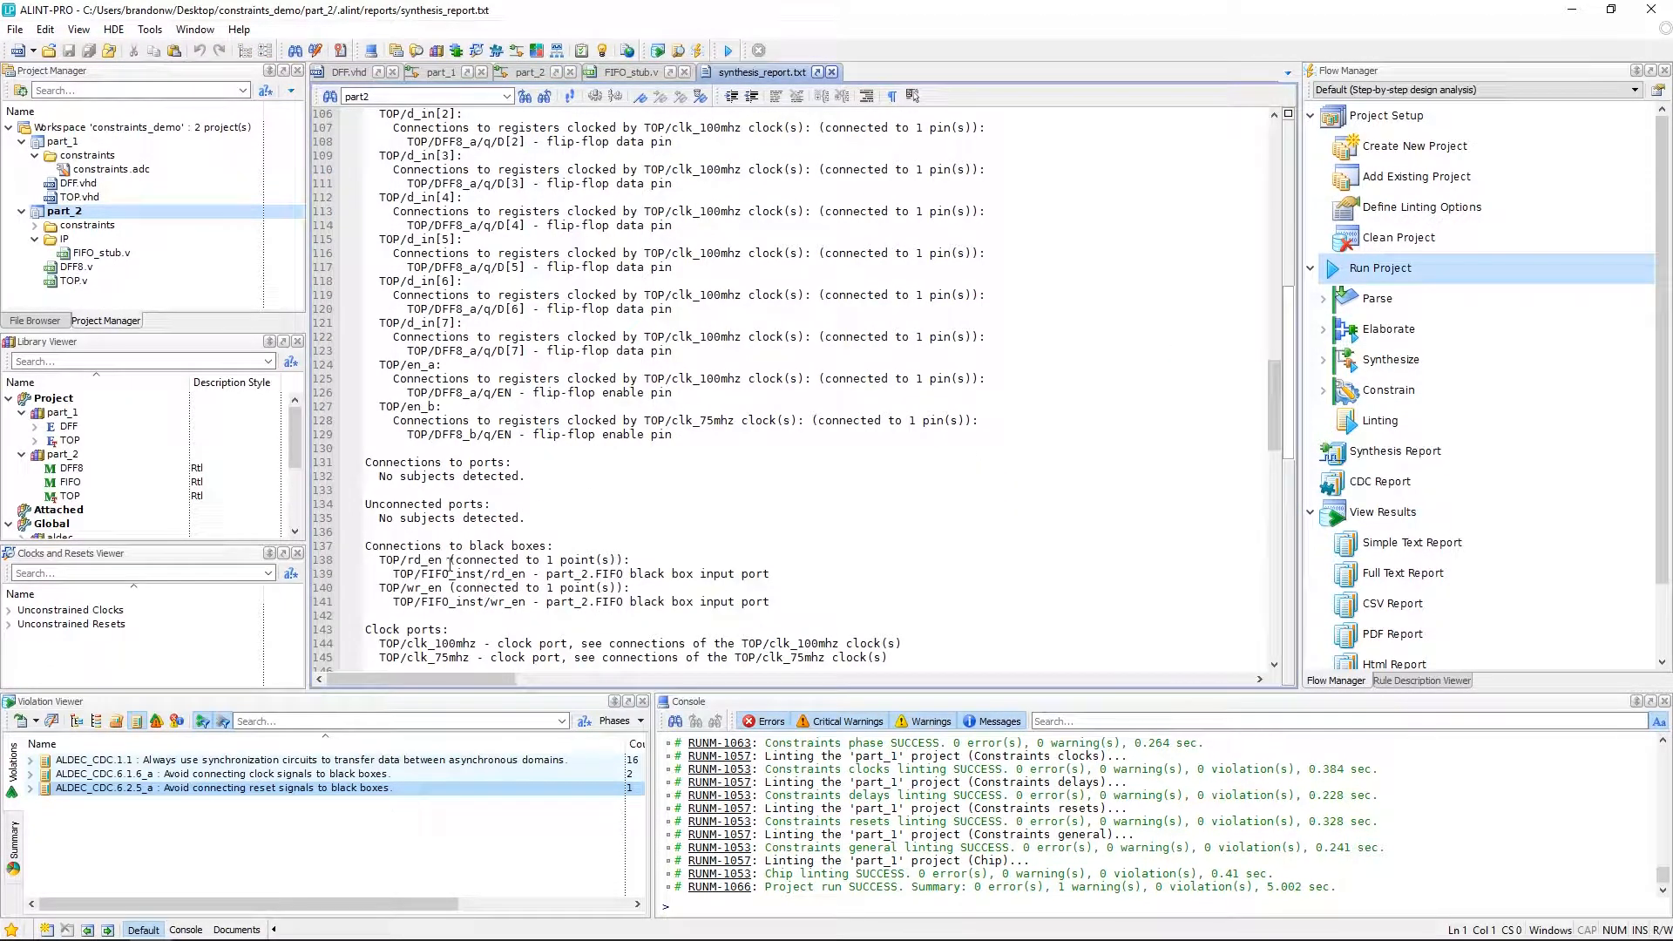
scroll(453, 582, down, 19)
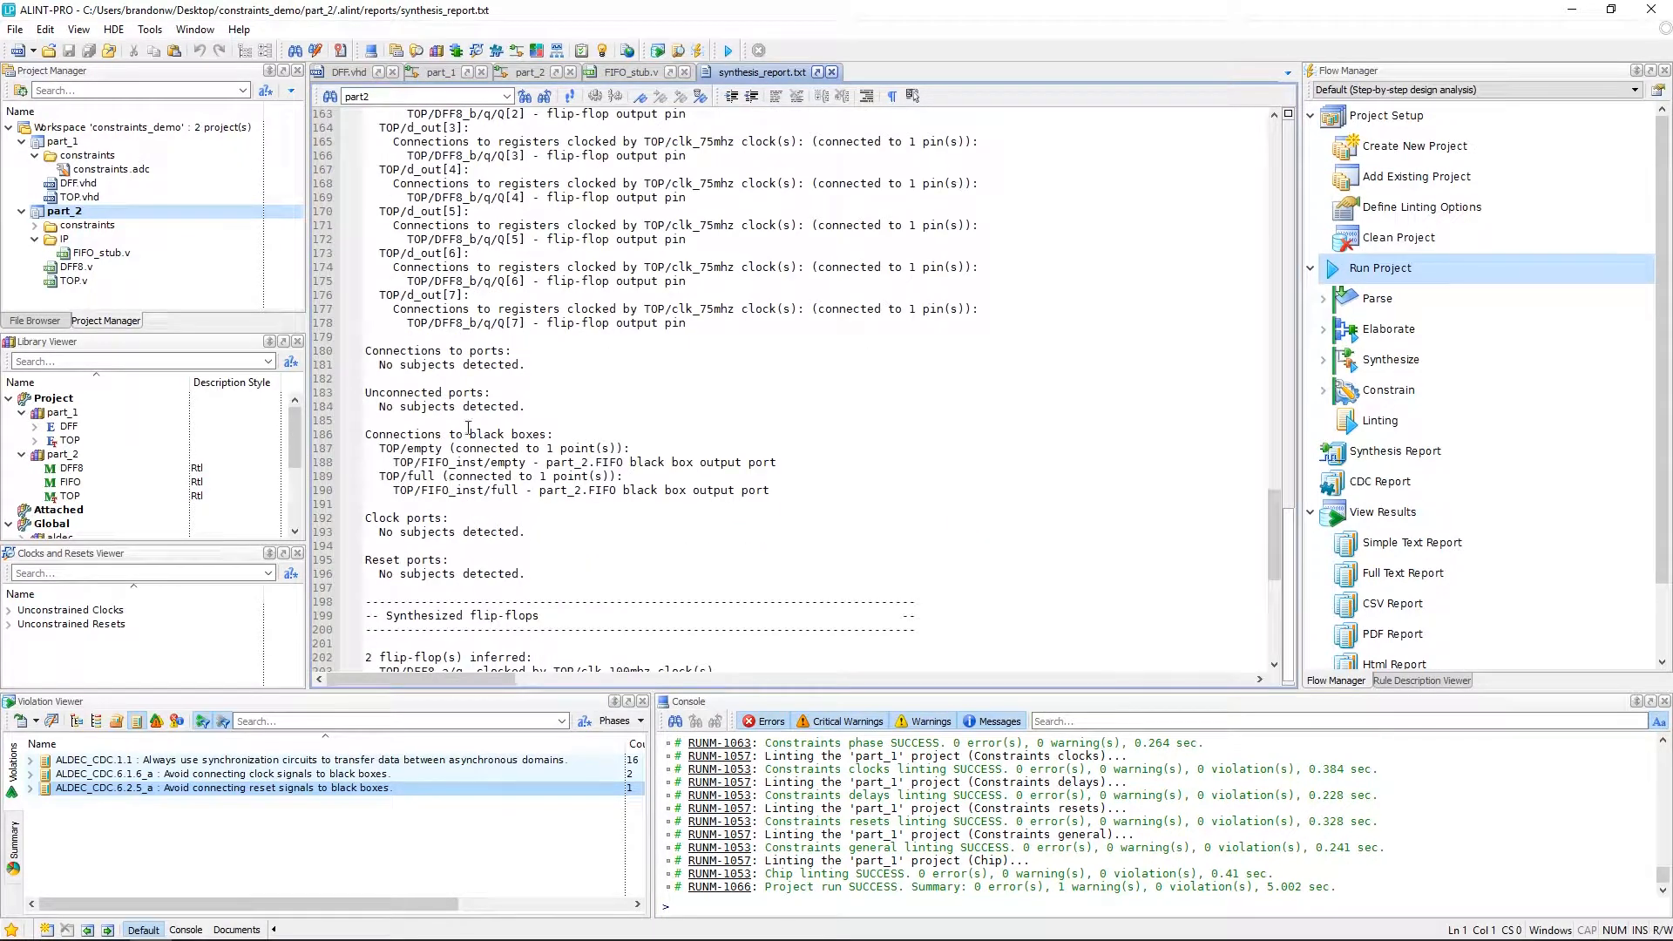
scroll(506, 471, down, 11)
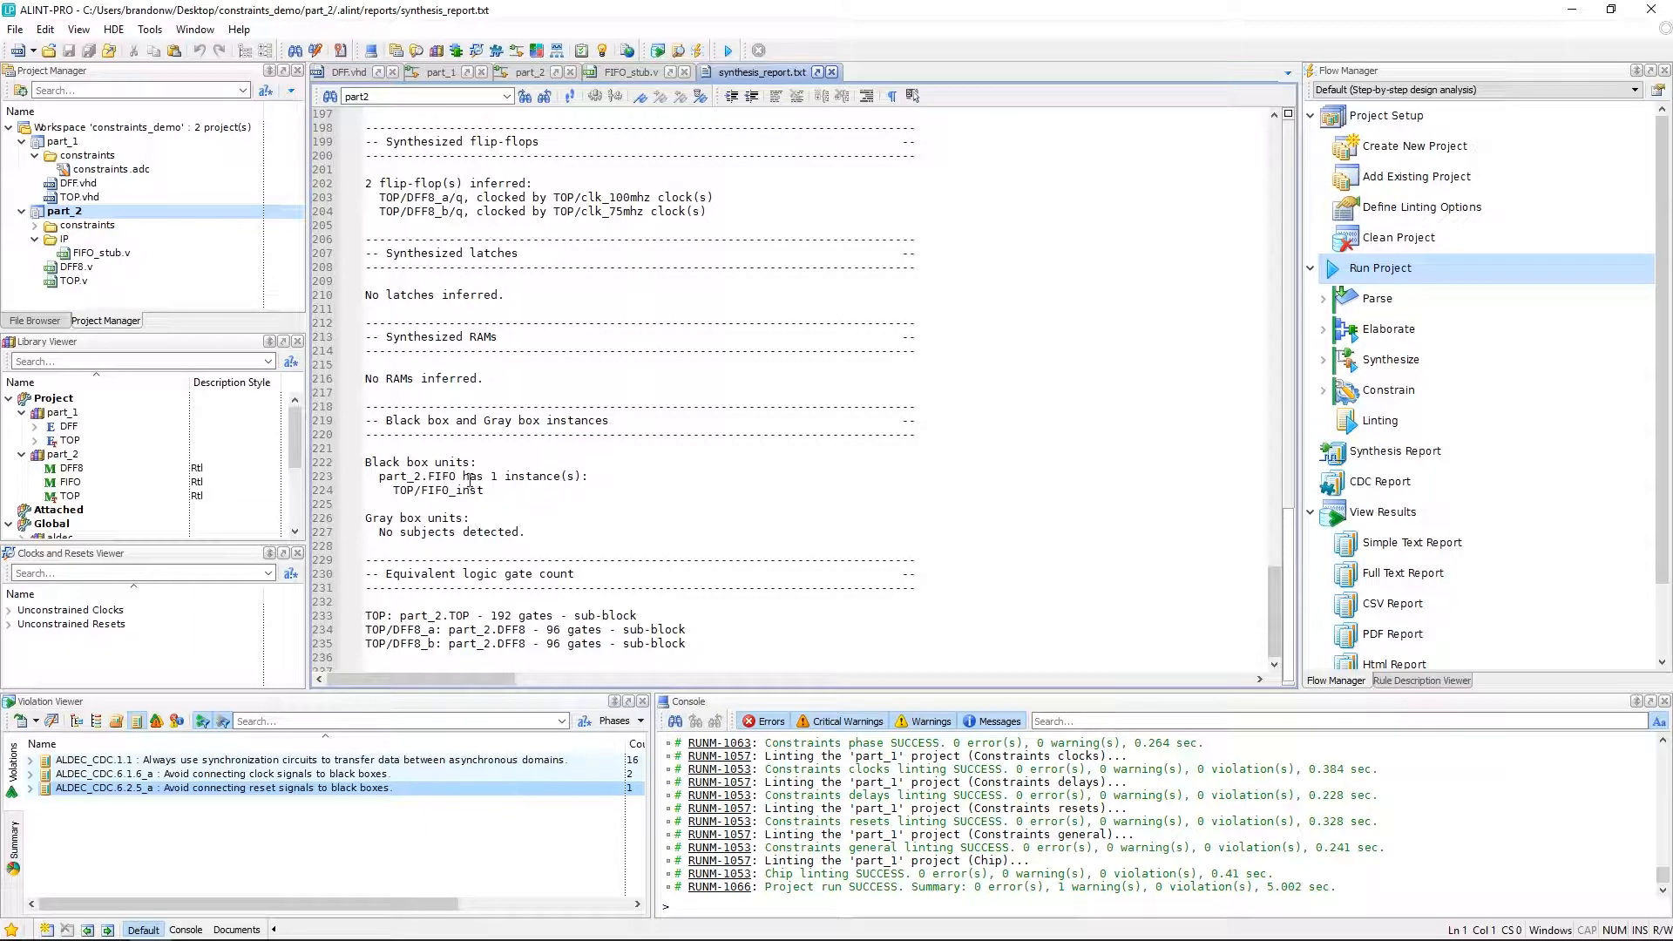
Open the part_2 constraints.adc file and paste in the FIFO cell, clock, pin, reset and sampling-clock constraints.
click(529, 72)
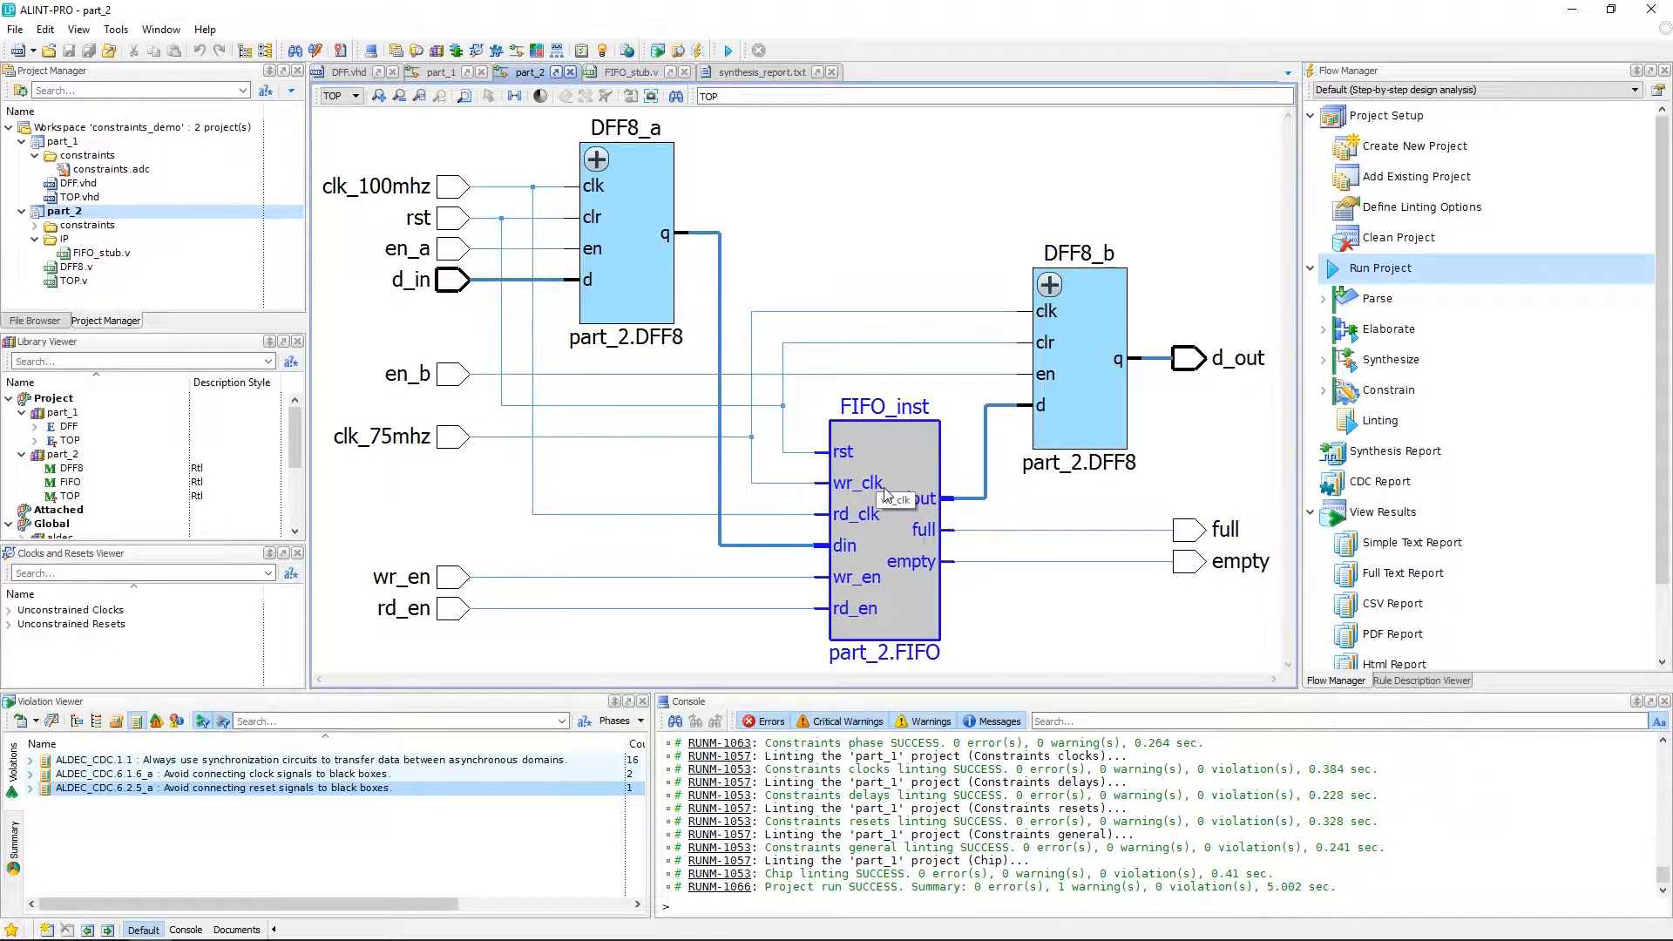
click(36, 225)
double_click(111, 239)
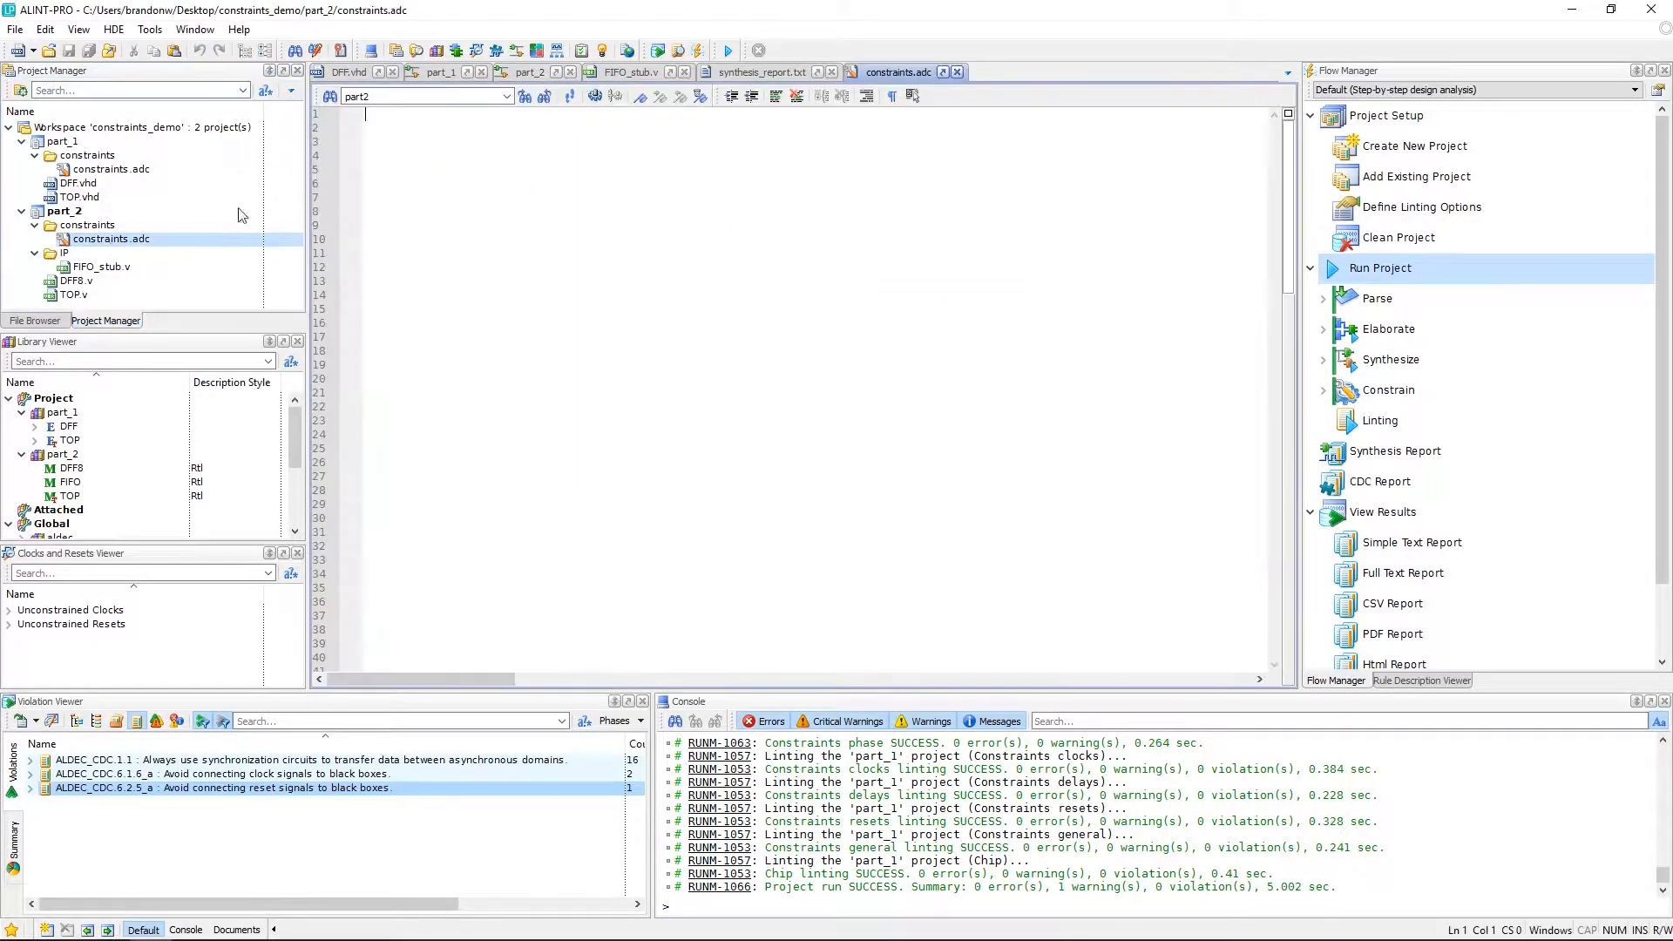
right_click(371, 127)
click(437, 163)
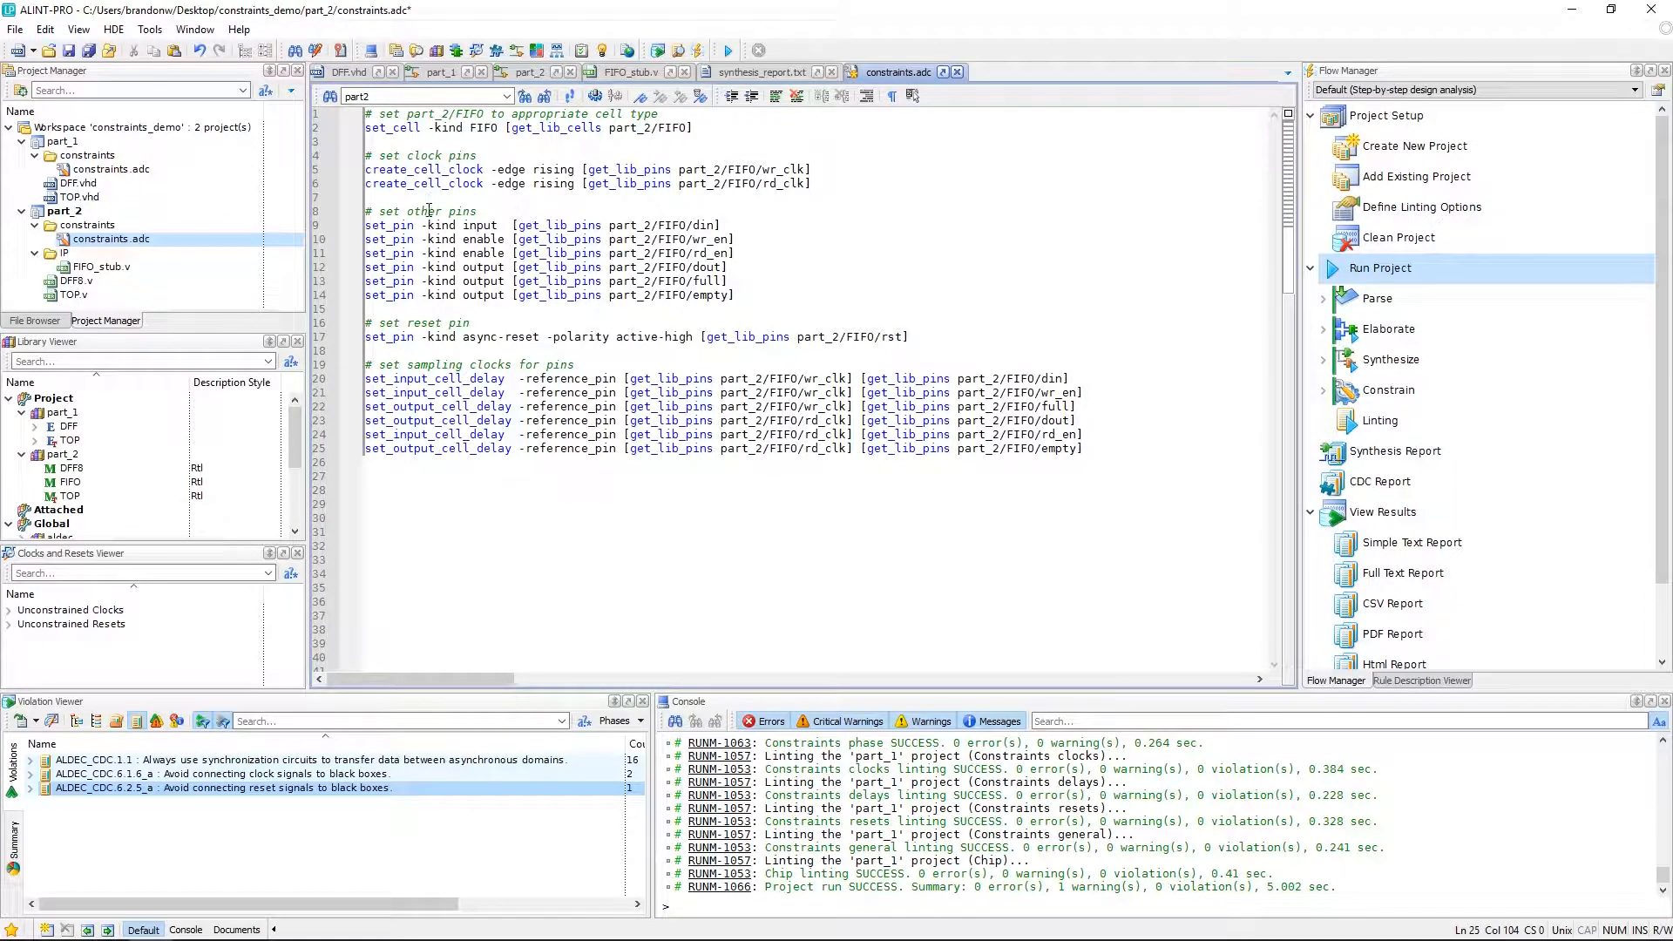
Review the set_input_cell_delay and set_output_cell_delay commands and their reference clock pins.
double_click(418, 381)
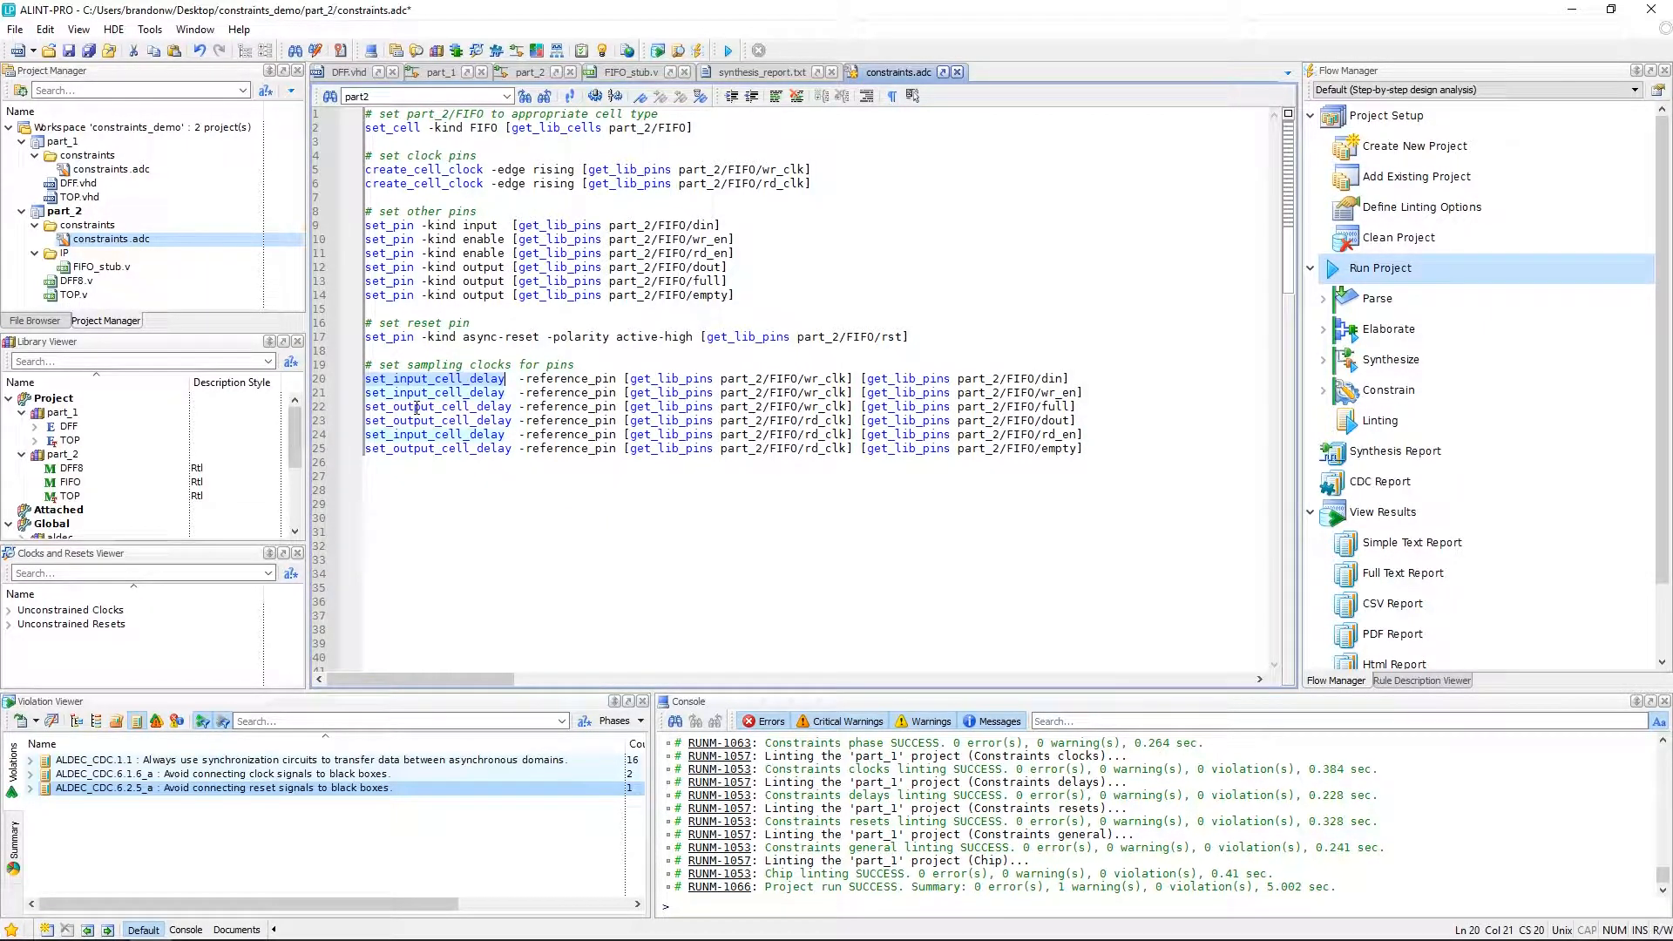
double_click(417, 407)
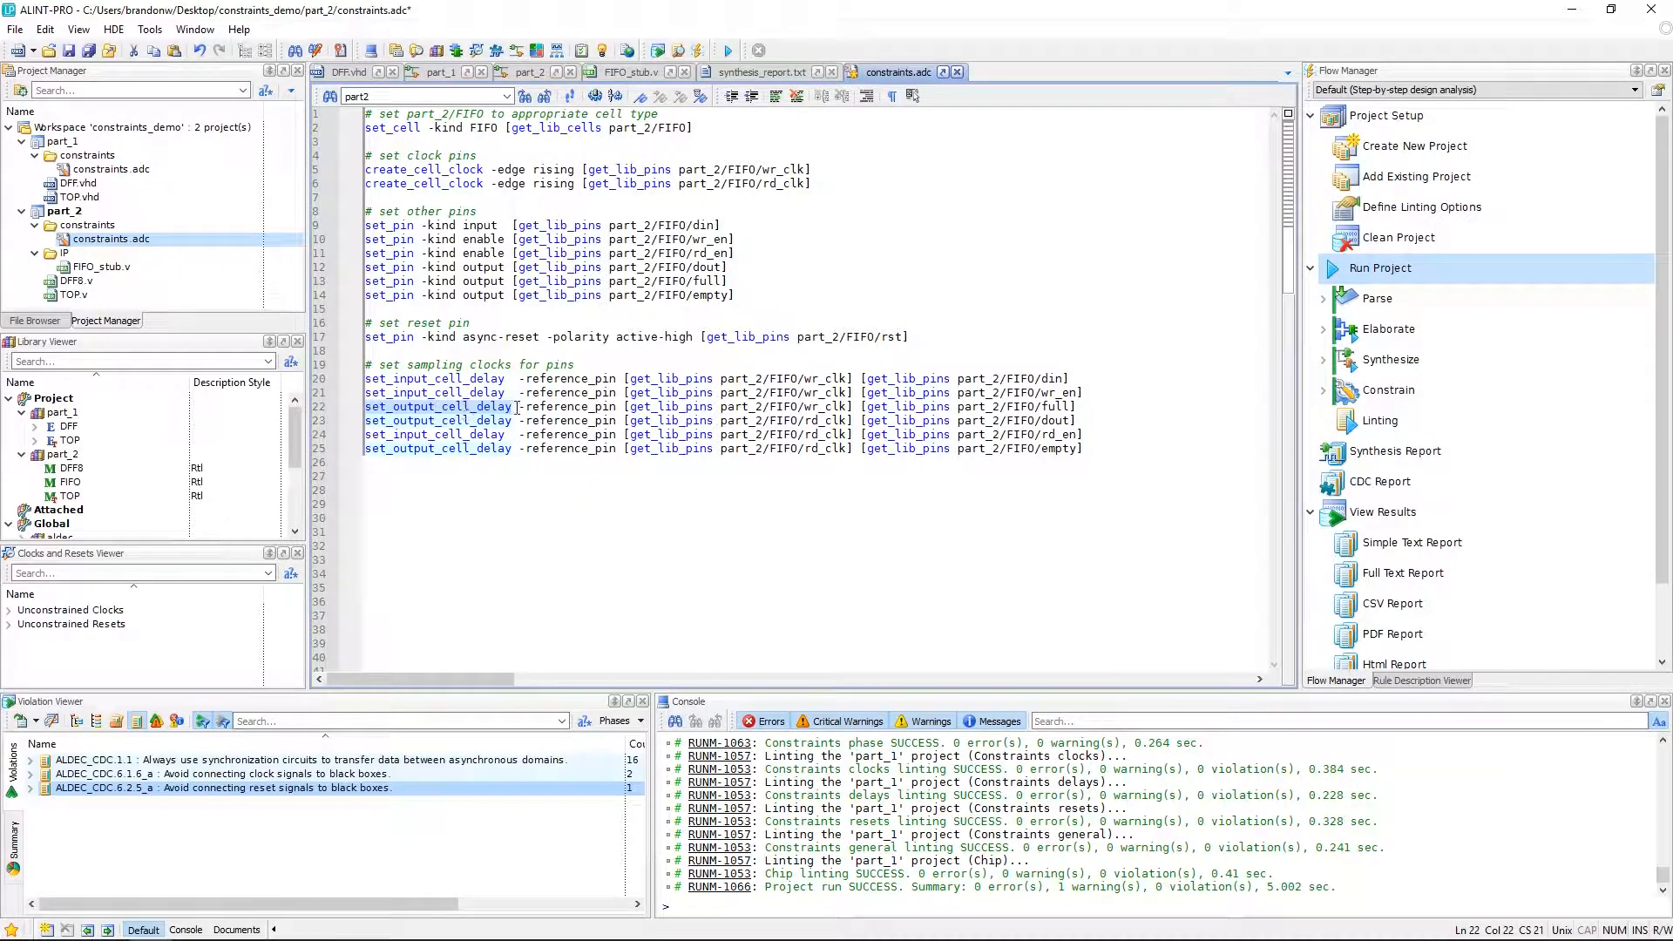
double_click(1052, 379)
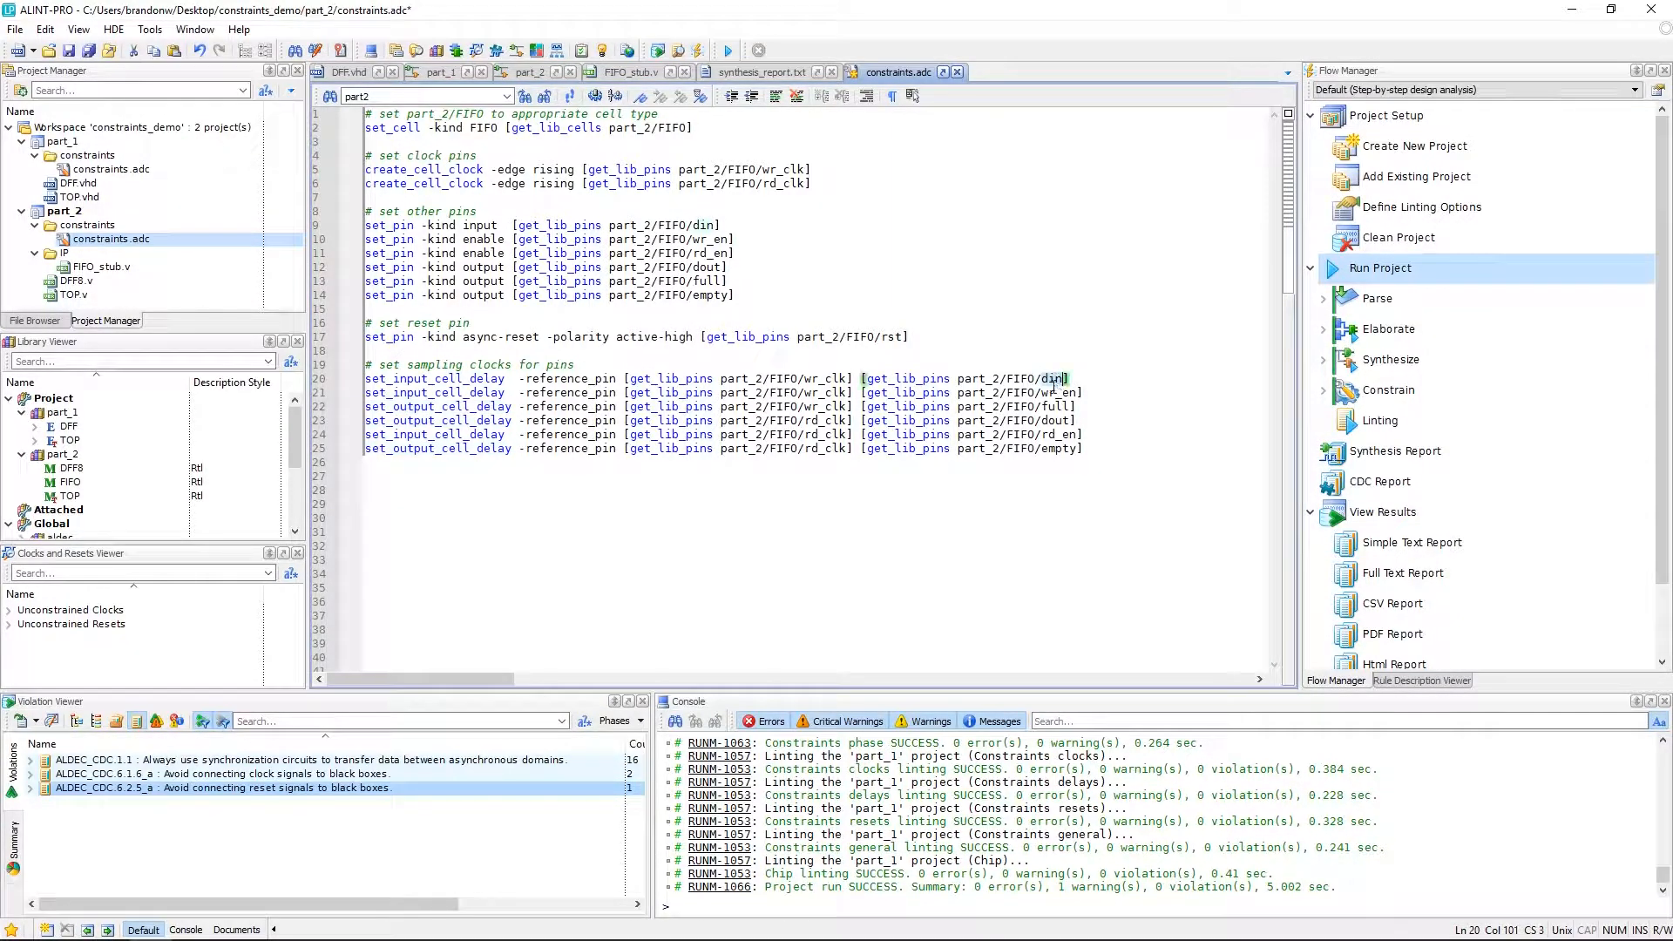
double_click(807, 379)
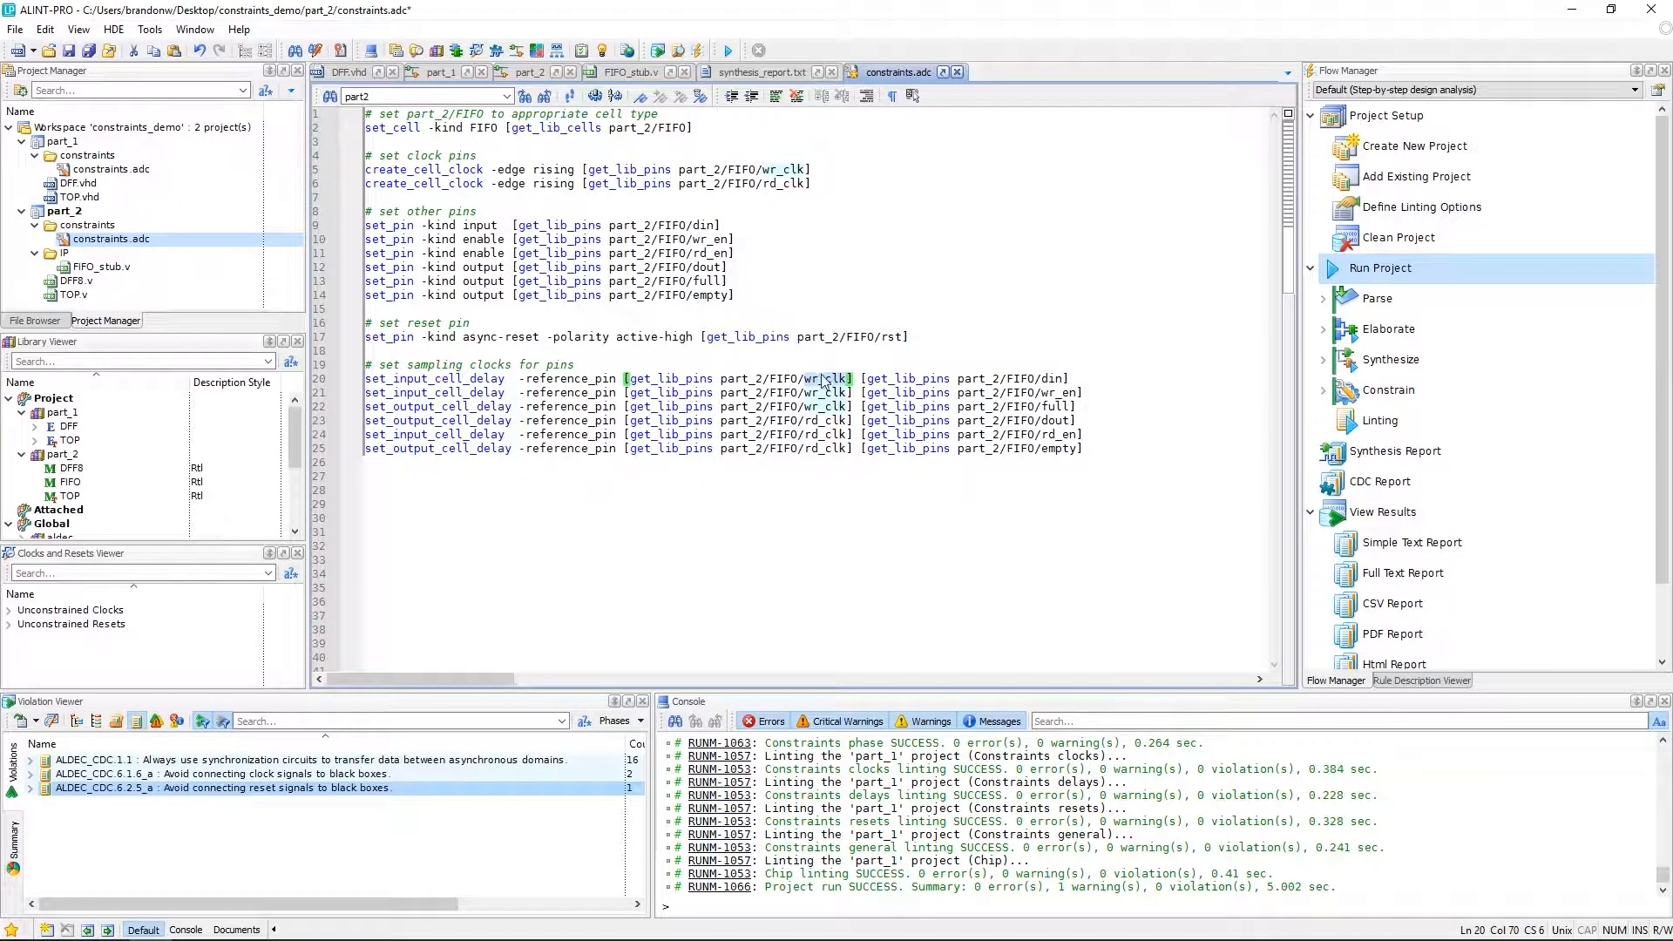
double_click(1056, 423)
double_click(824, 421)
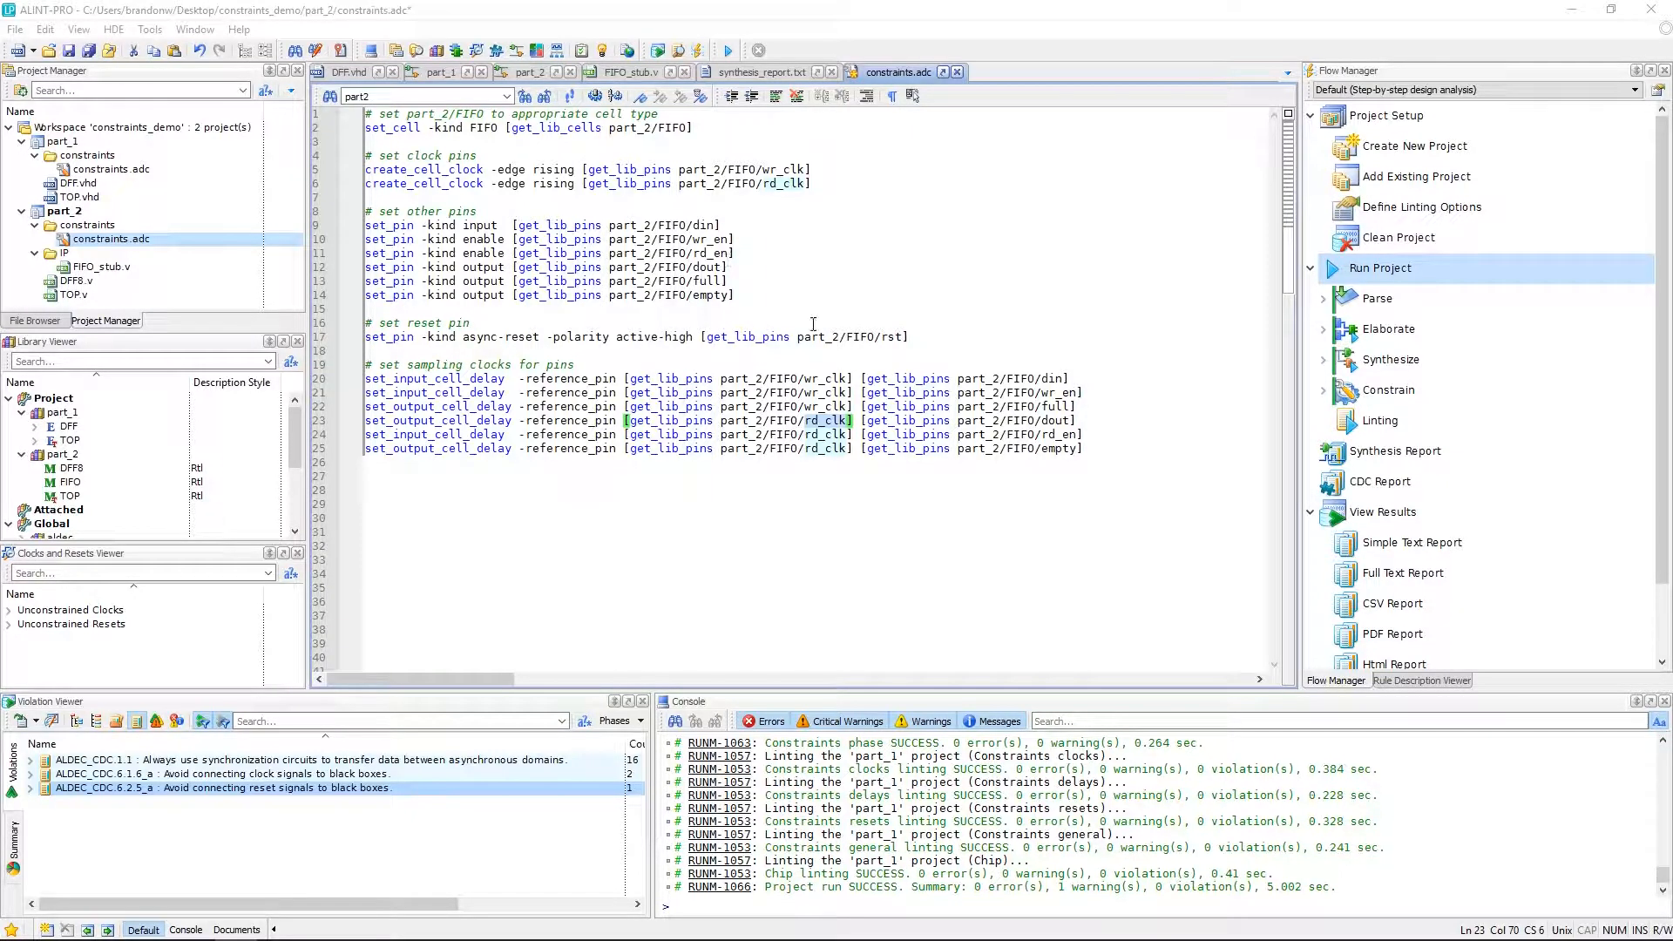
Replace the whole constraints file with a set_cell -function lib_async_fifo command mapping the FIFO pins.
drag(1097, 449, 364, 114)
right_click(389, 128)
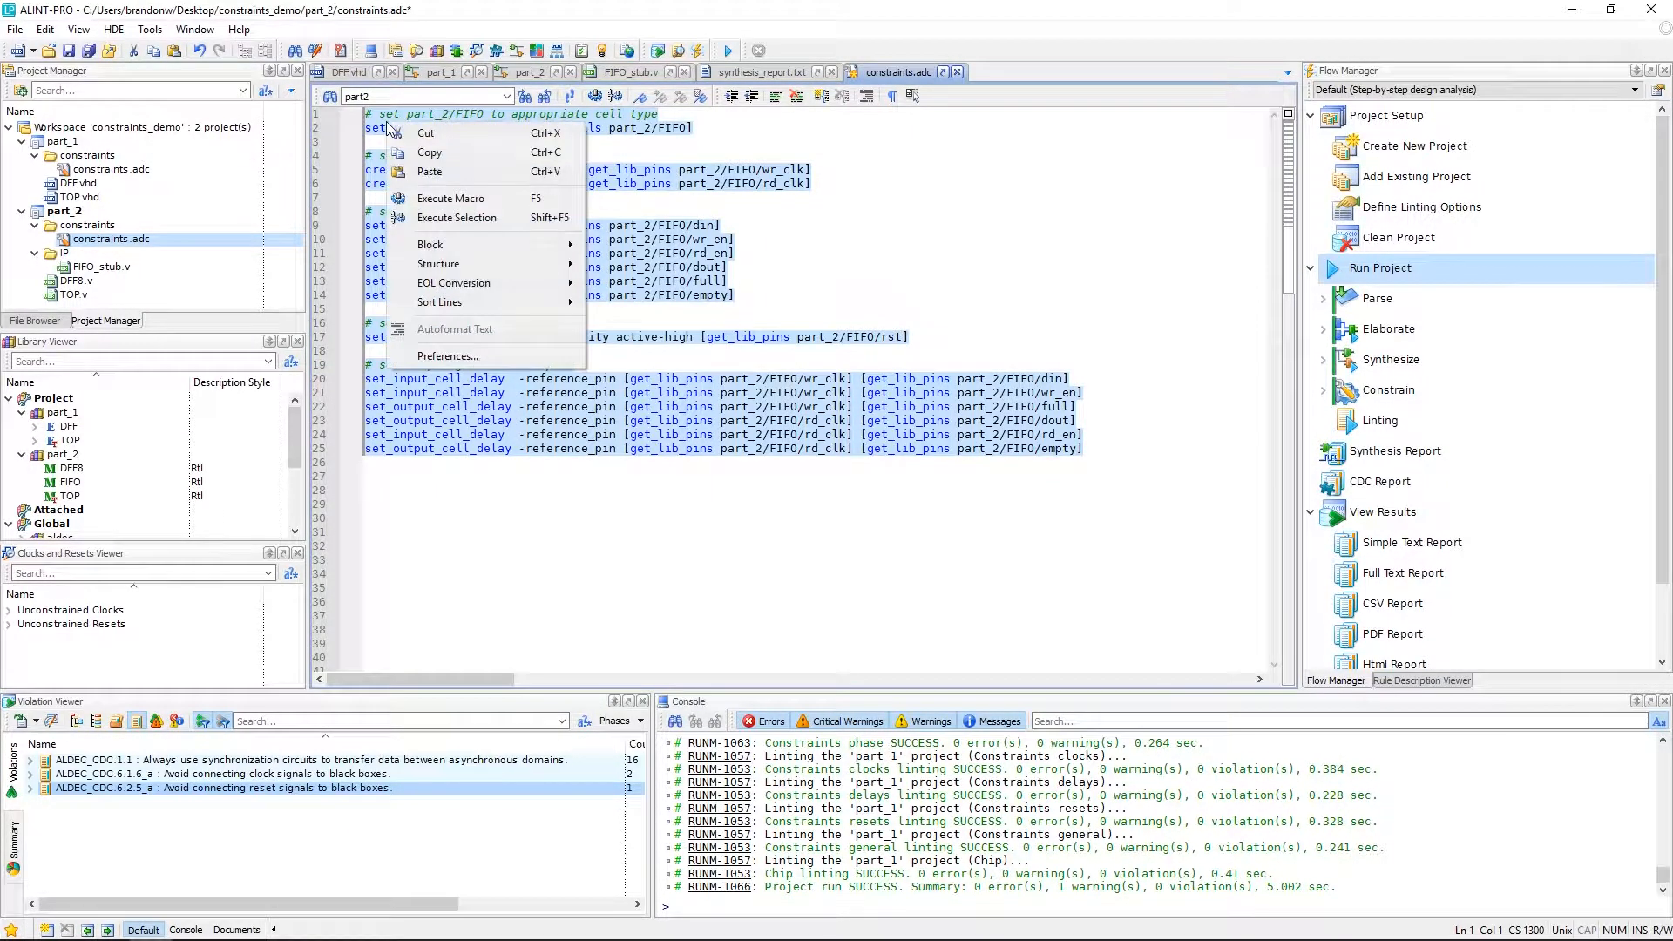
click(427, 172)
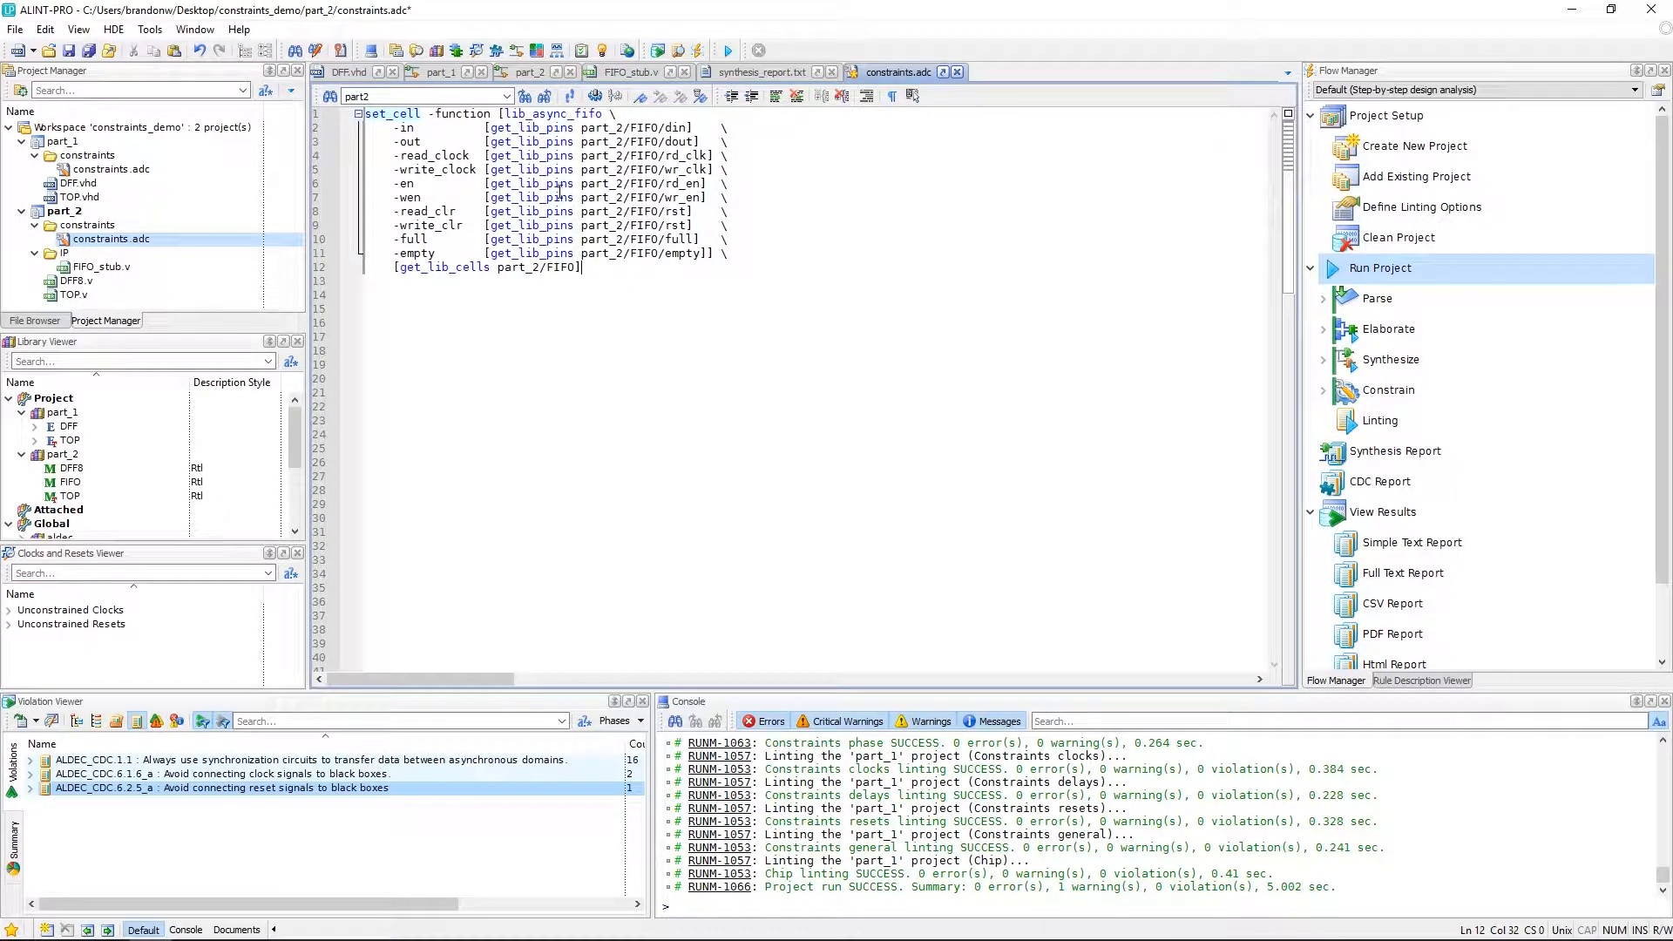
Review the set_cell -function lib_async_fifo command and save the constraints file.
drag(367, 114, 424, 119)
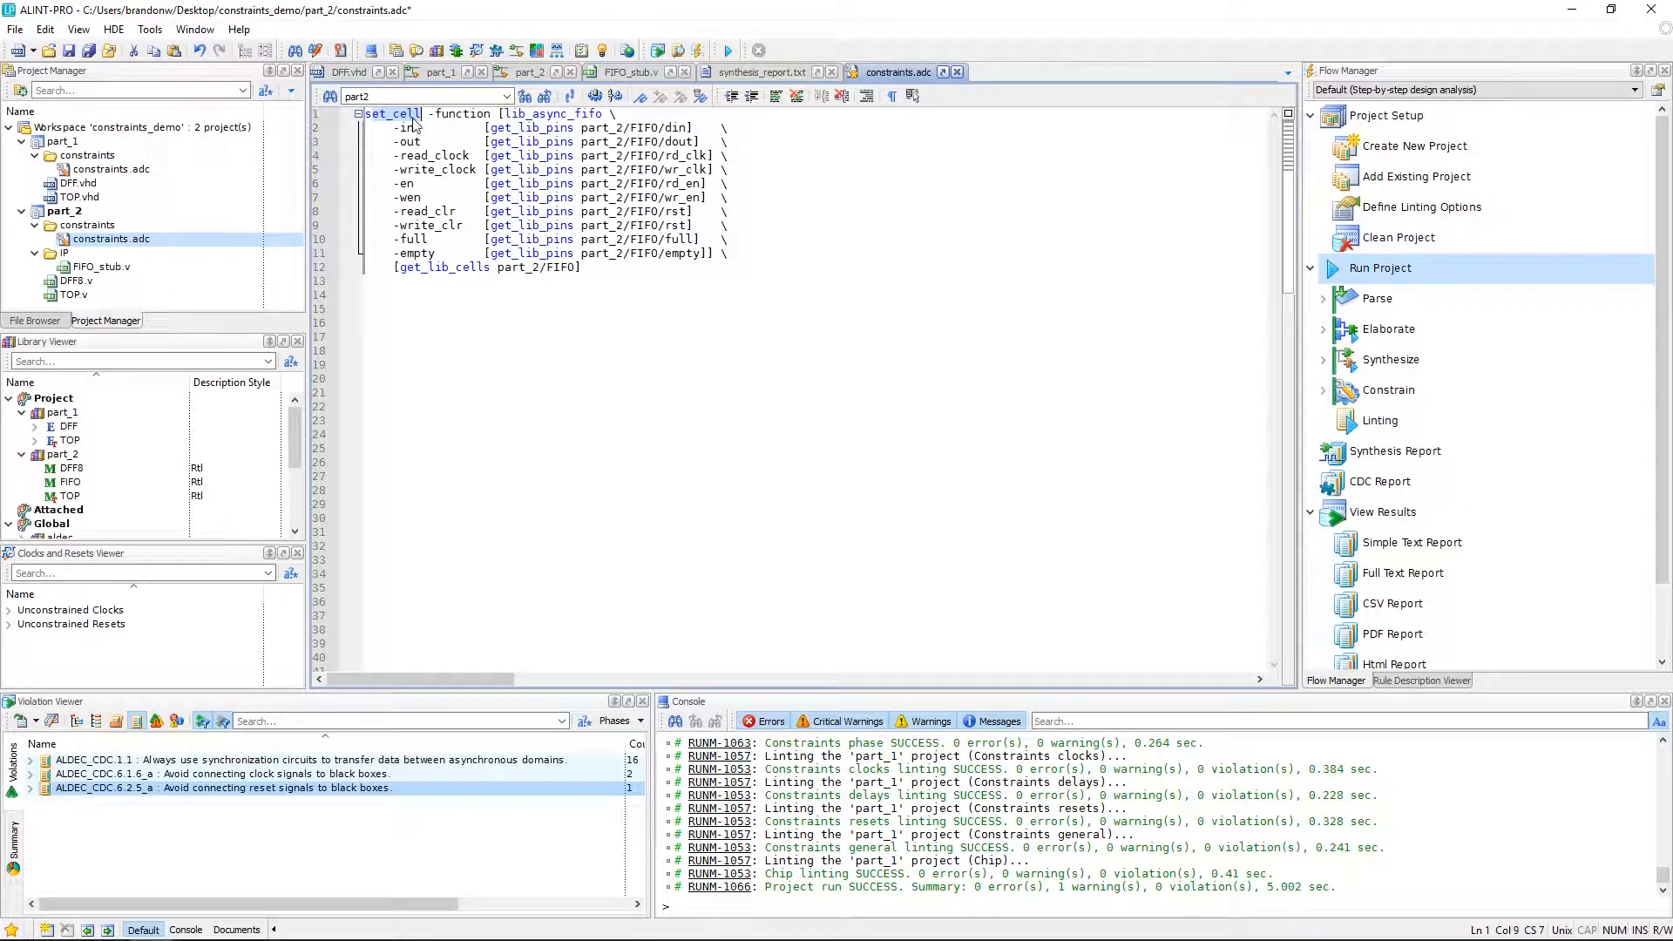
double_click(465, 114)
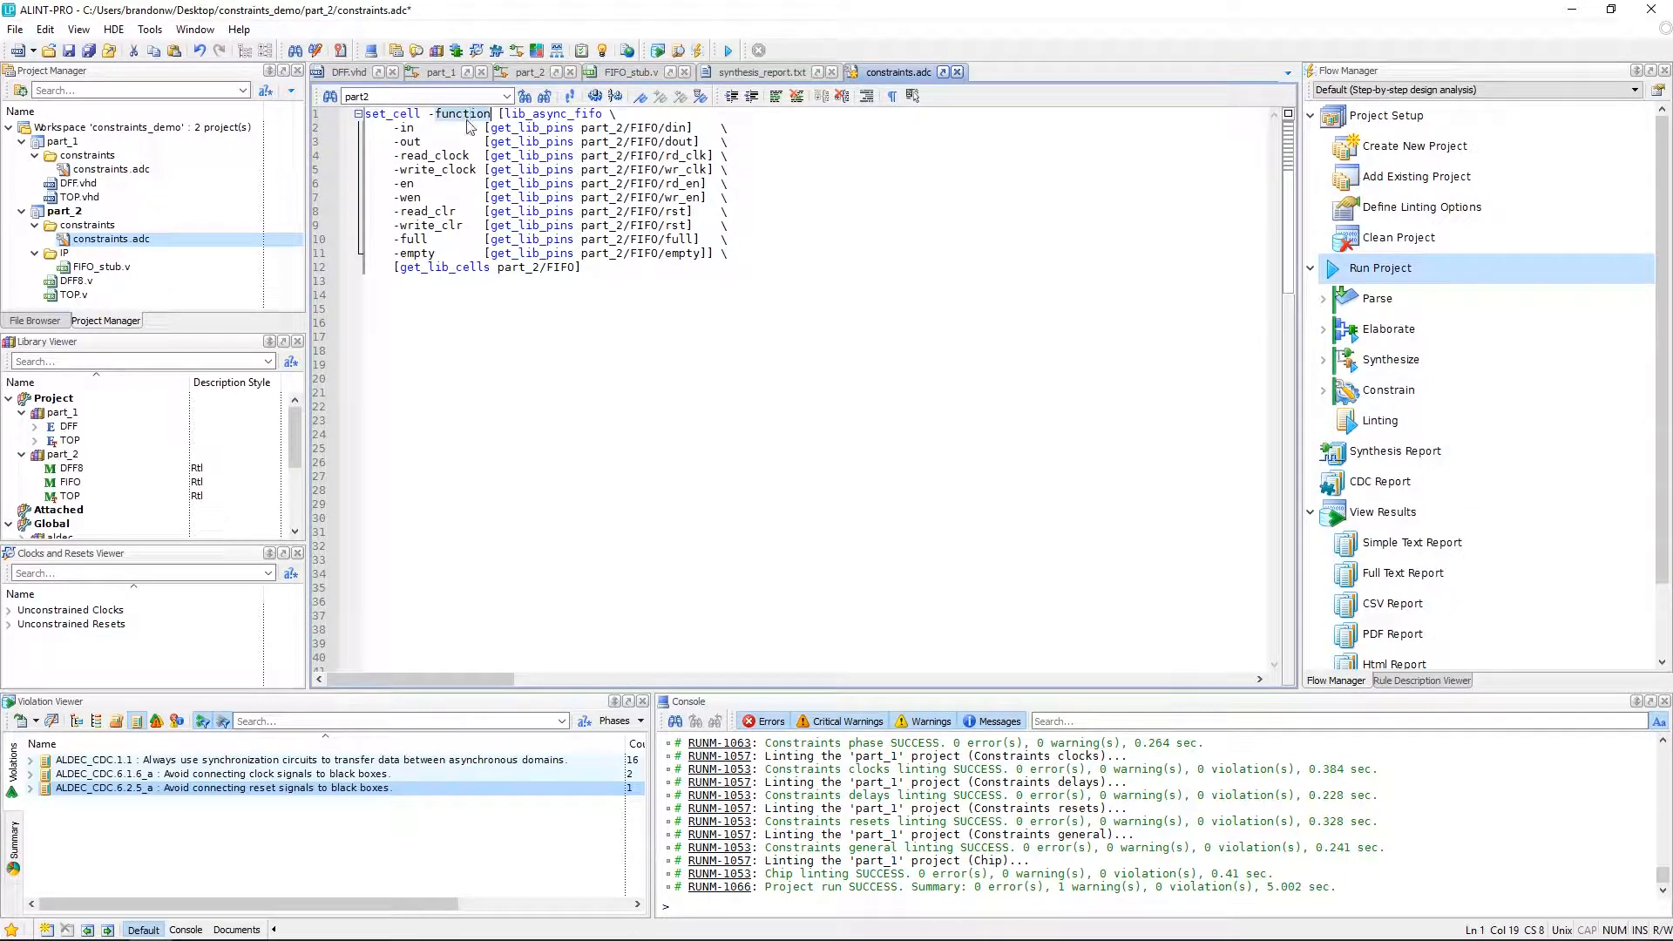
double_click(547, 114)
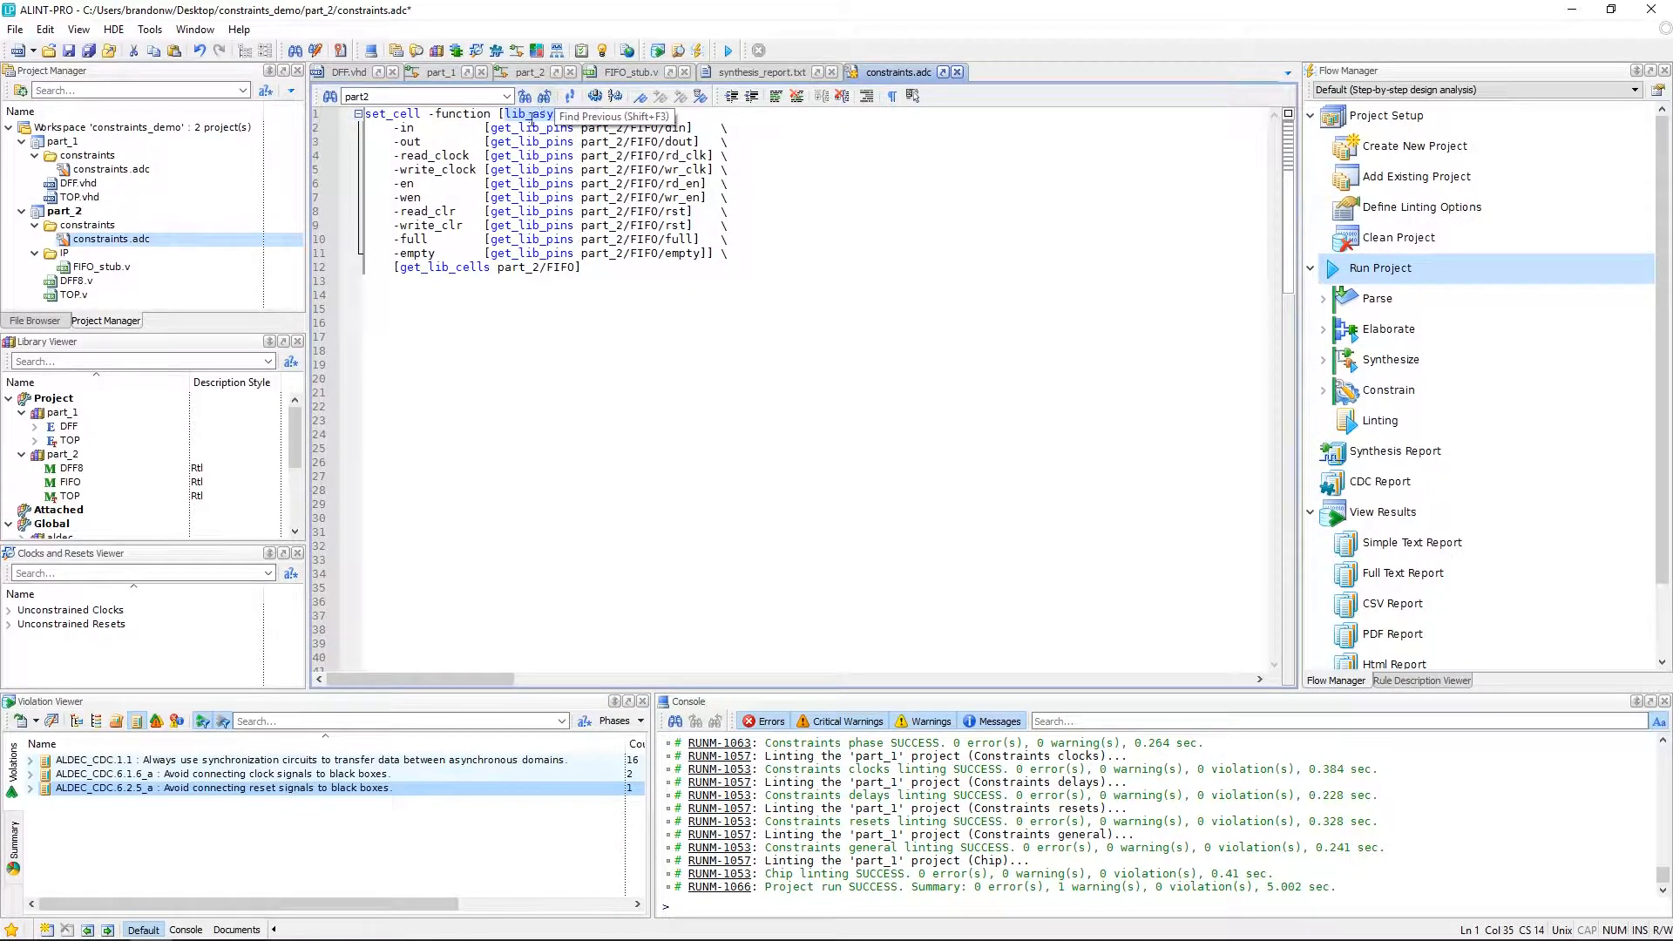
click(534, 156)
key(ctrl+s)
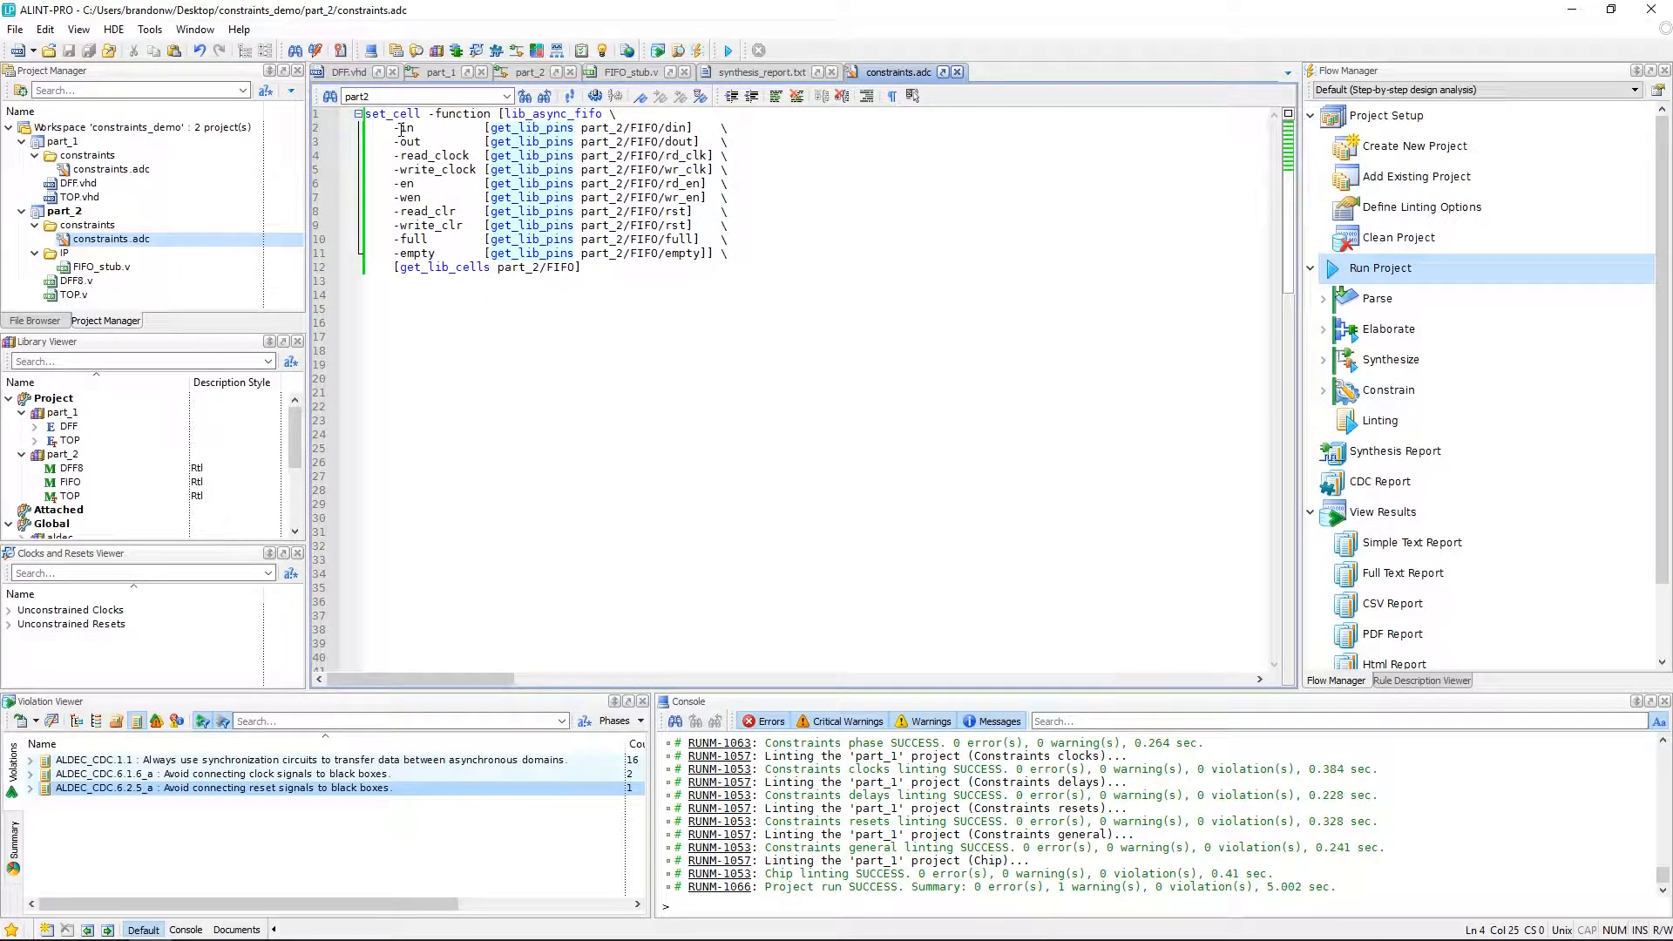
Examine the set_cell argument names and the FIFO pins they map to.
alt+drag(398, 128, 479, 257)
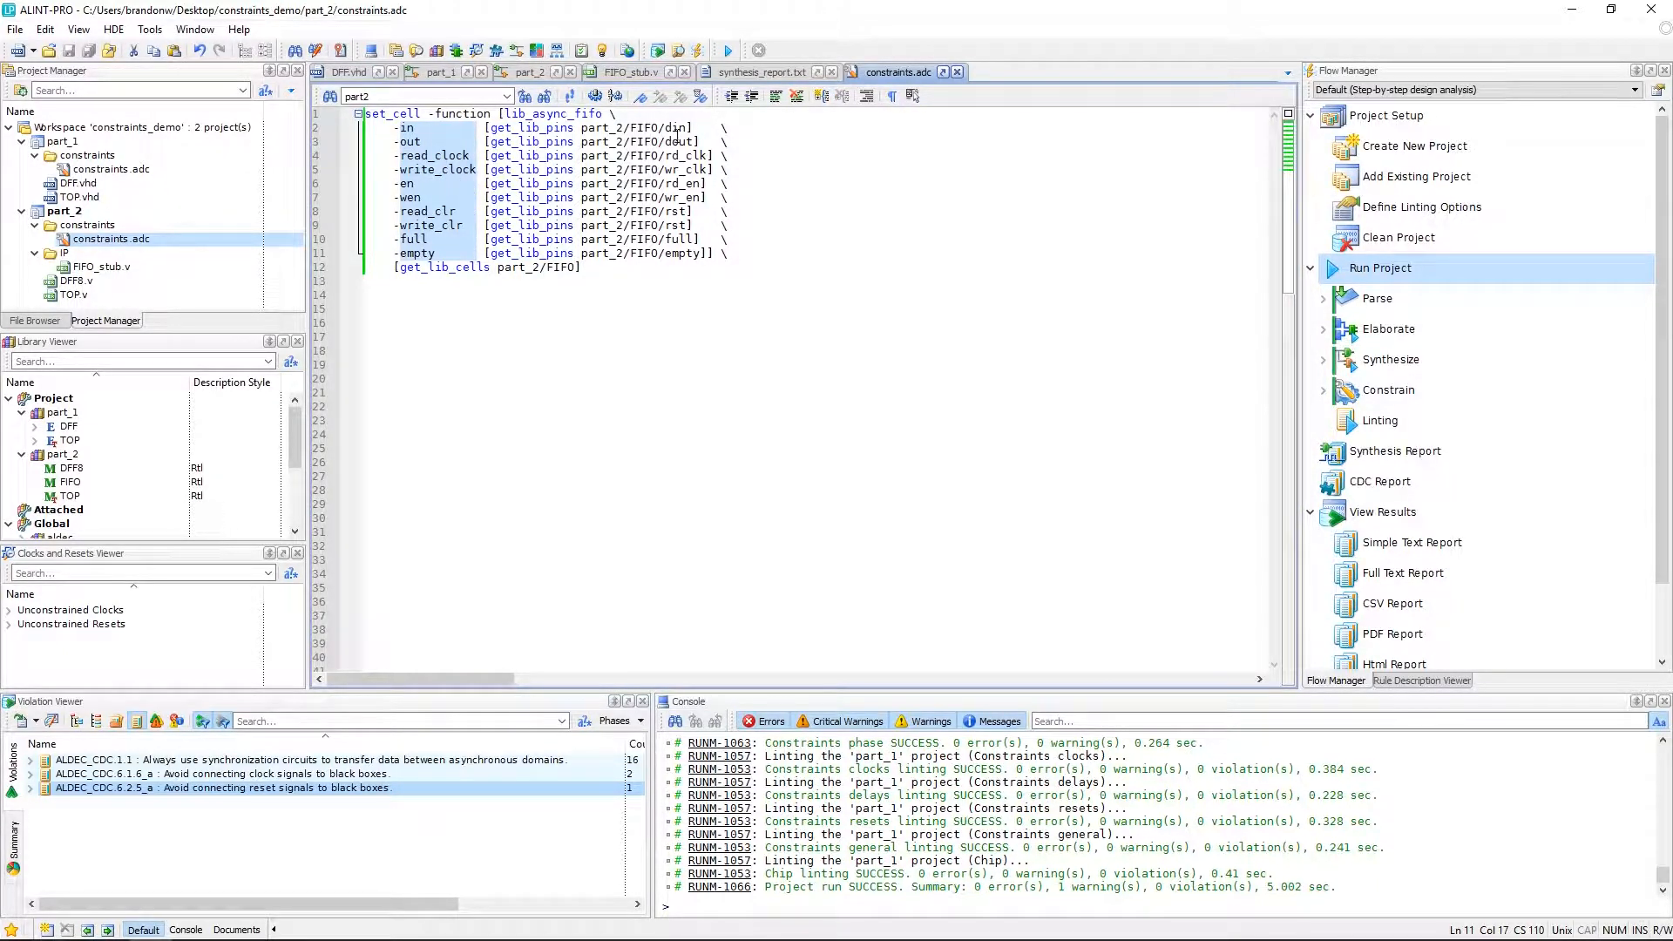
alt+drag(664, 128, 712, 258)
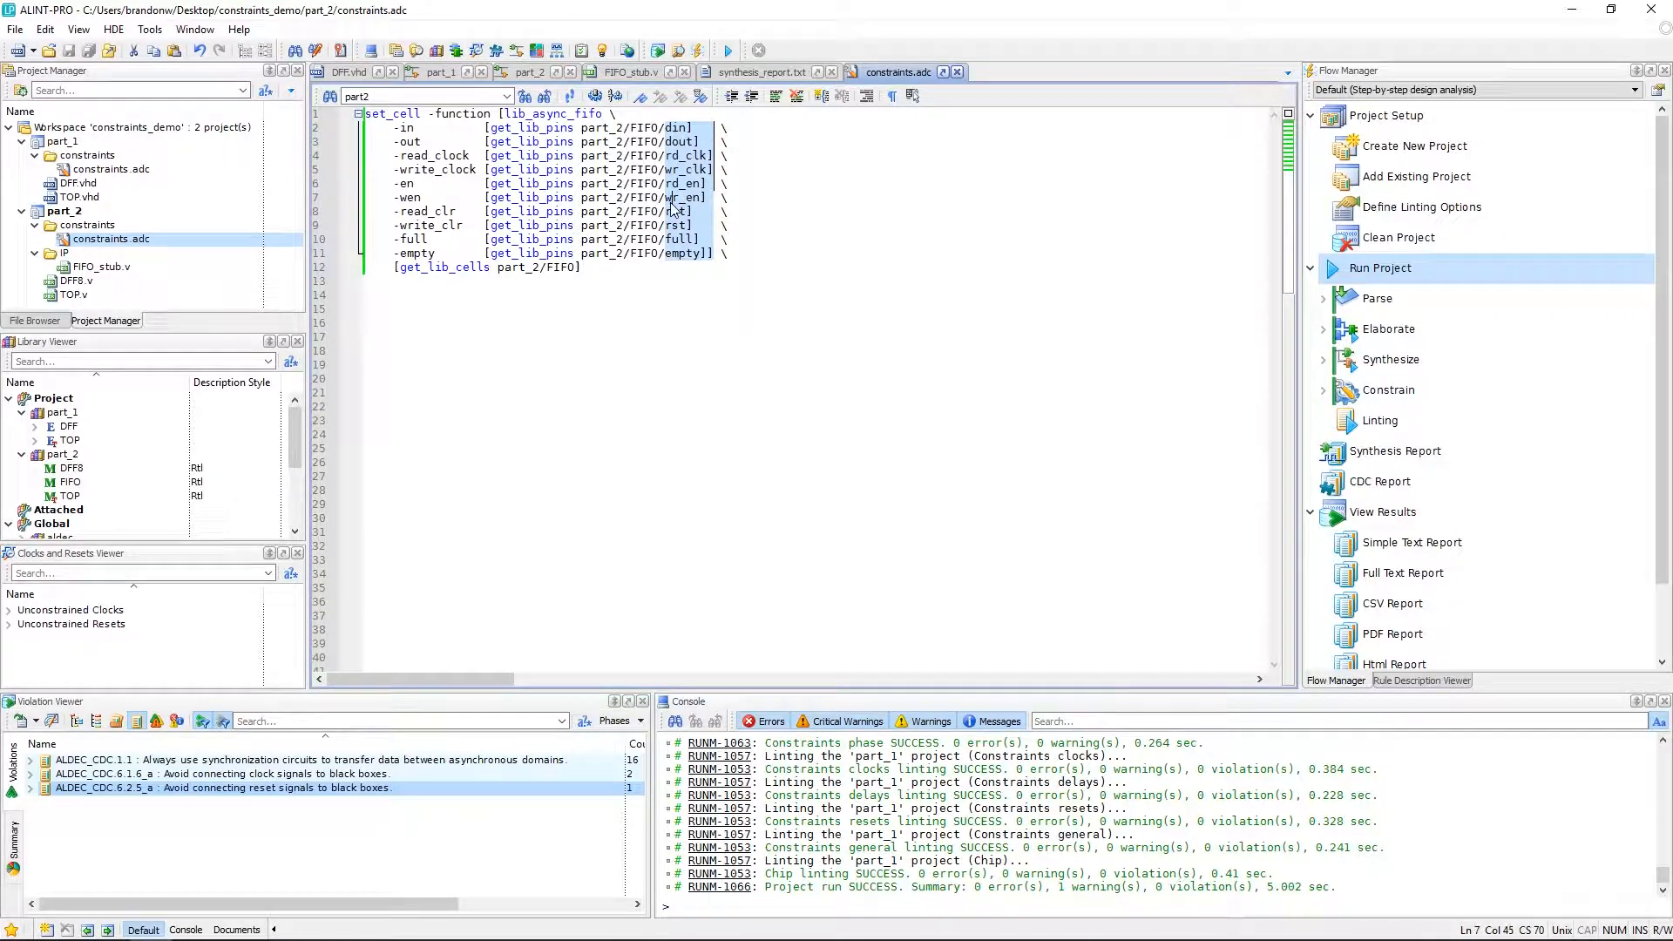
click(669, 200)
Open the Command Reference and browse the lib_dff command and the Aldec Design Constraints section.
click(238, 29)
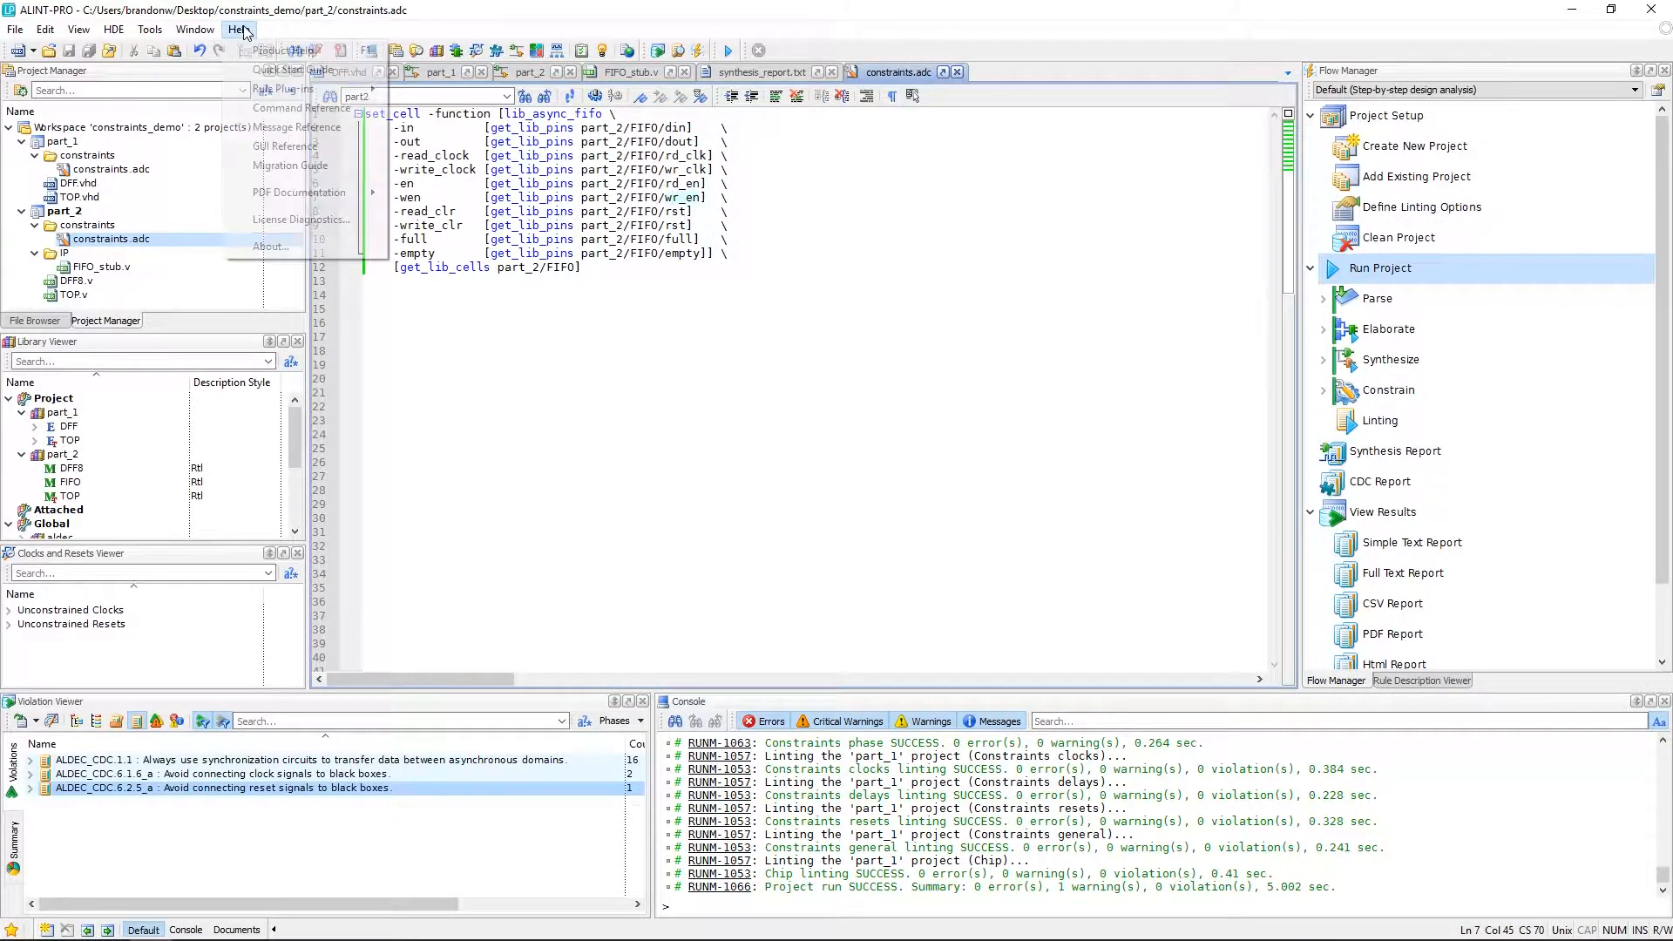
click(305, 109)
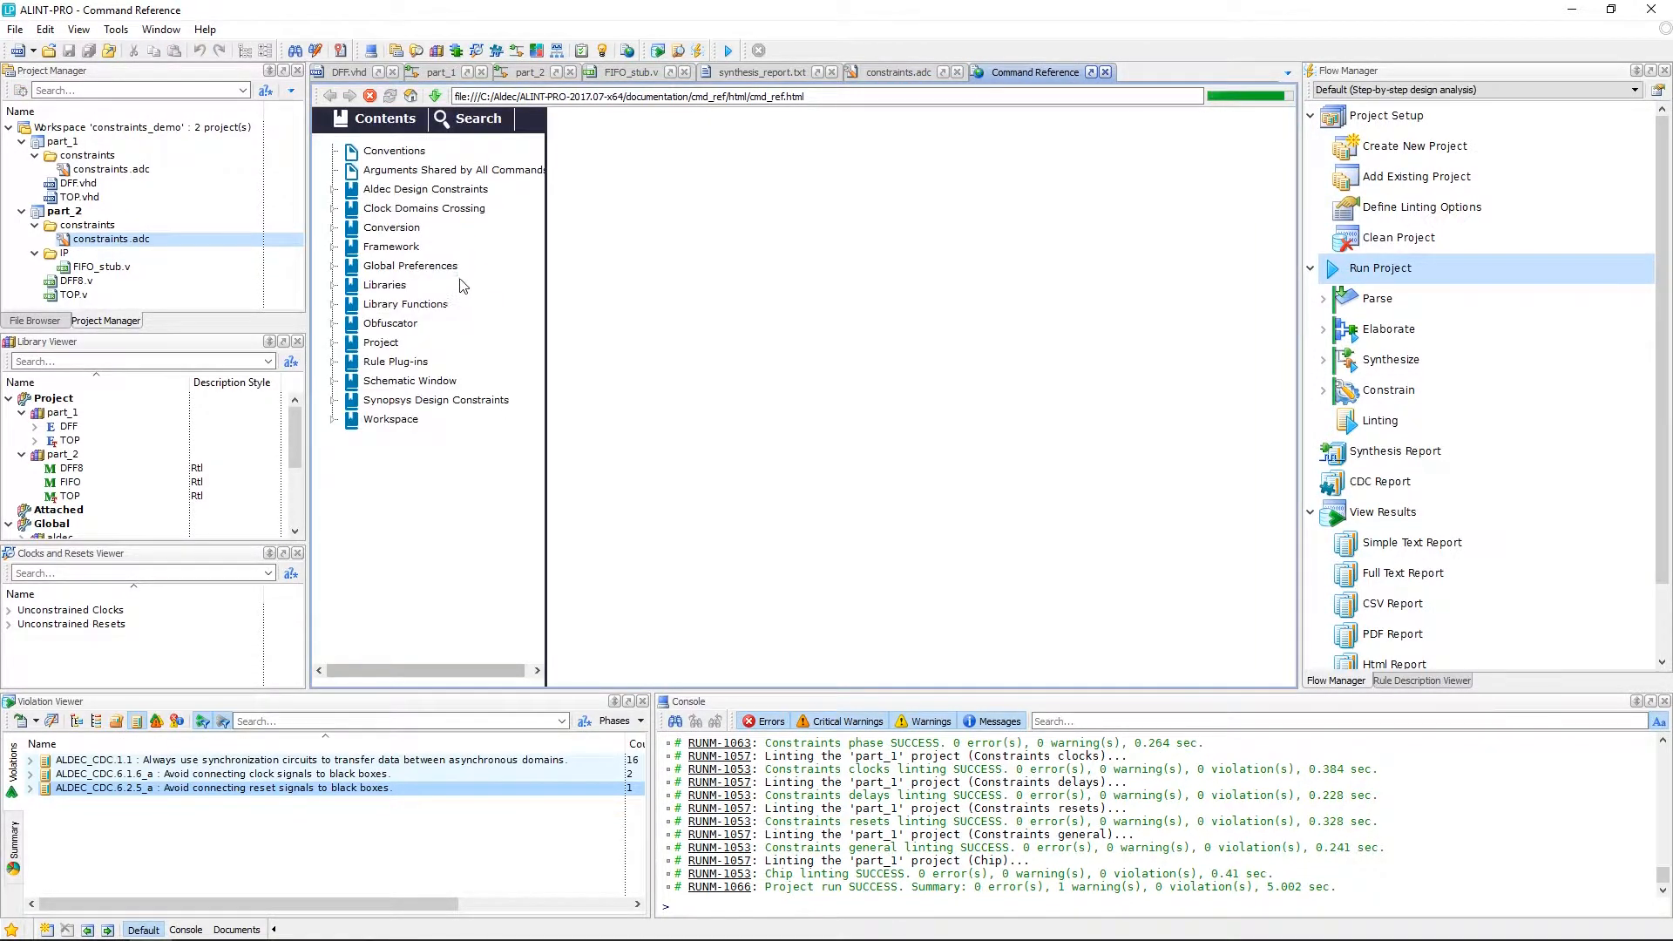
click(334, 306)
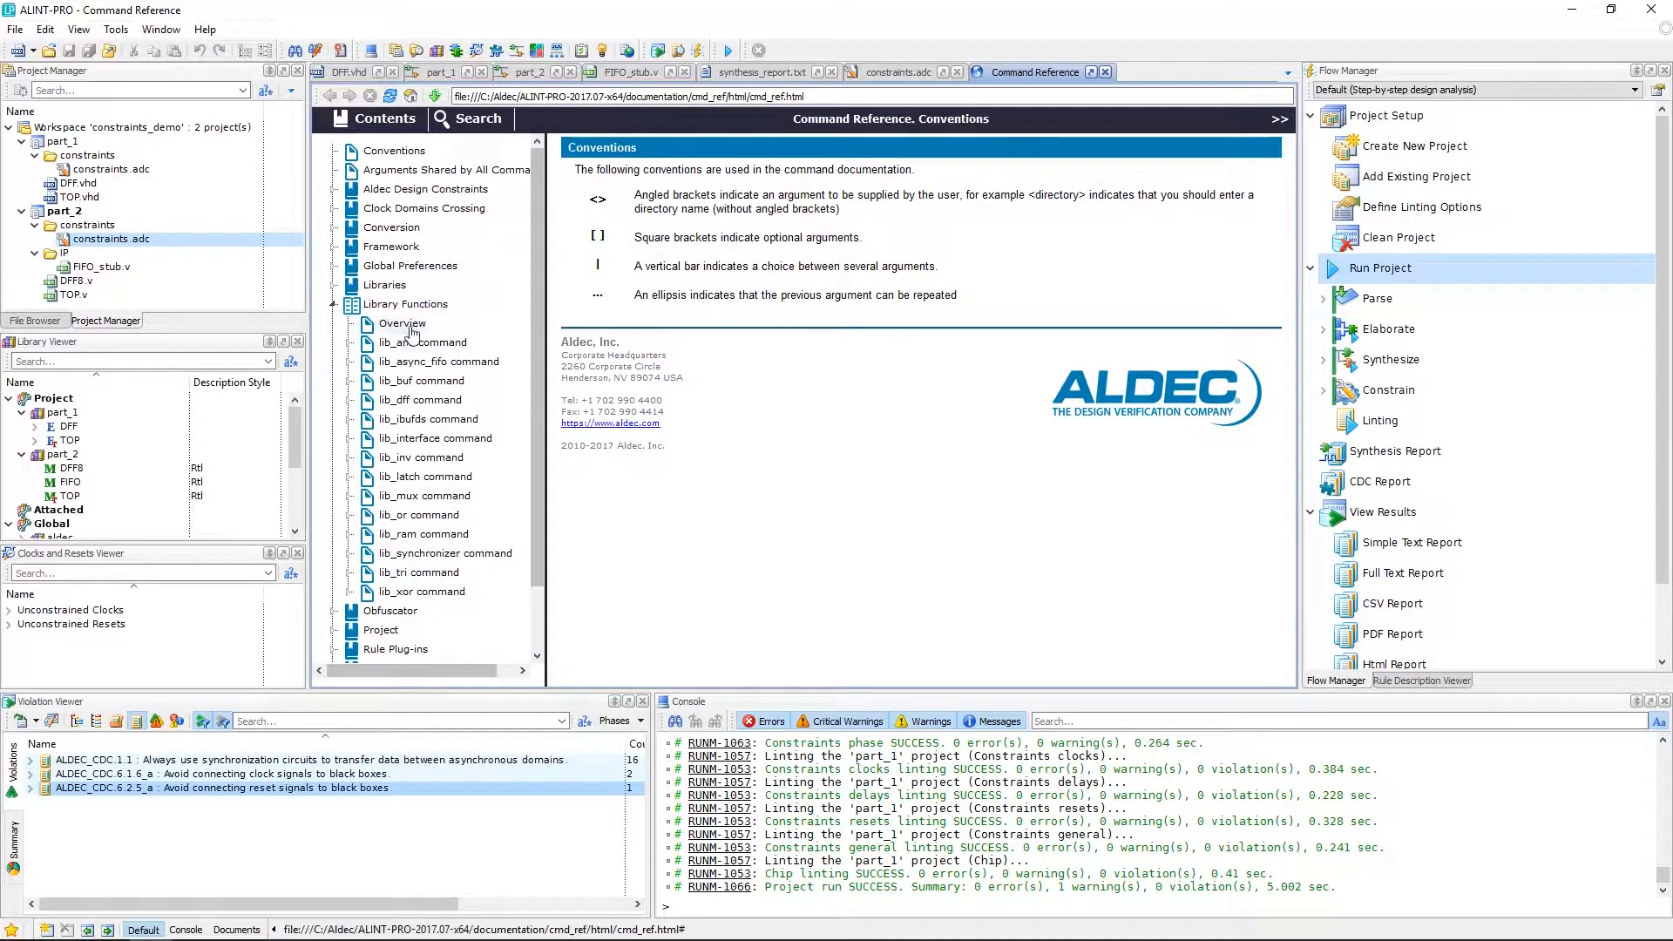
click(423, 403)
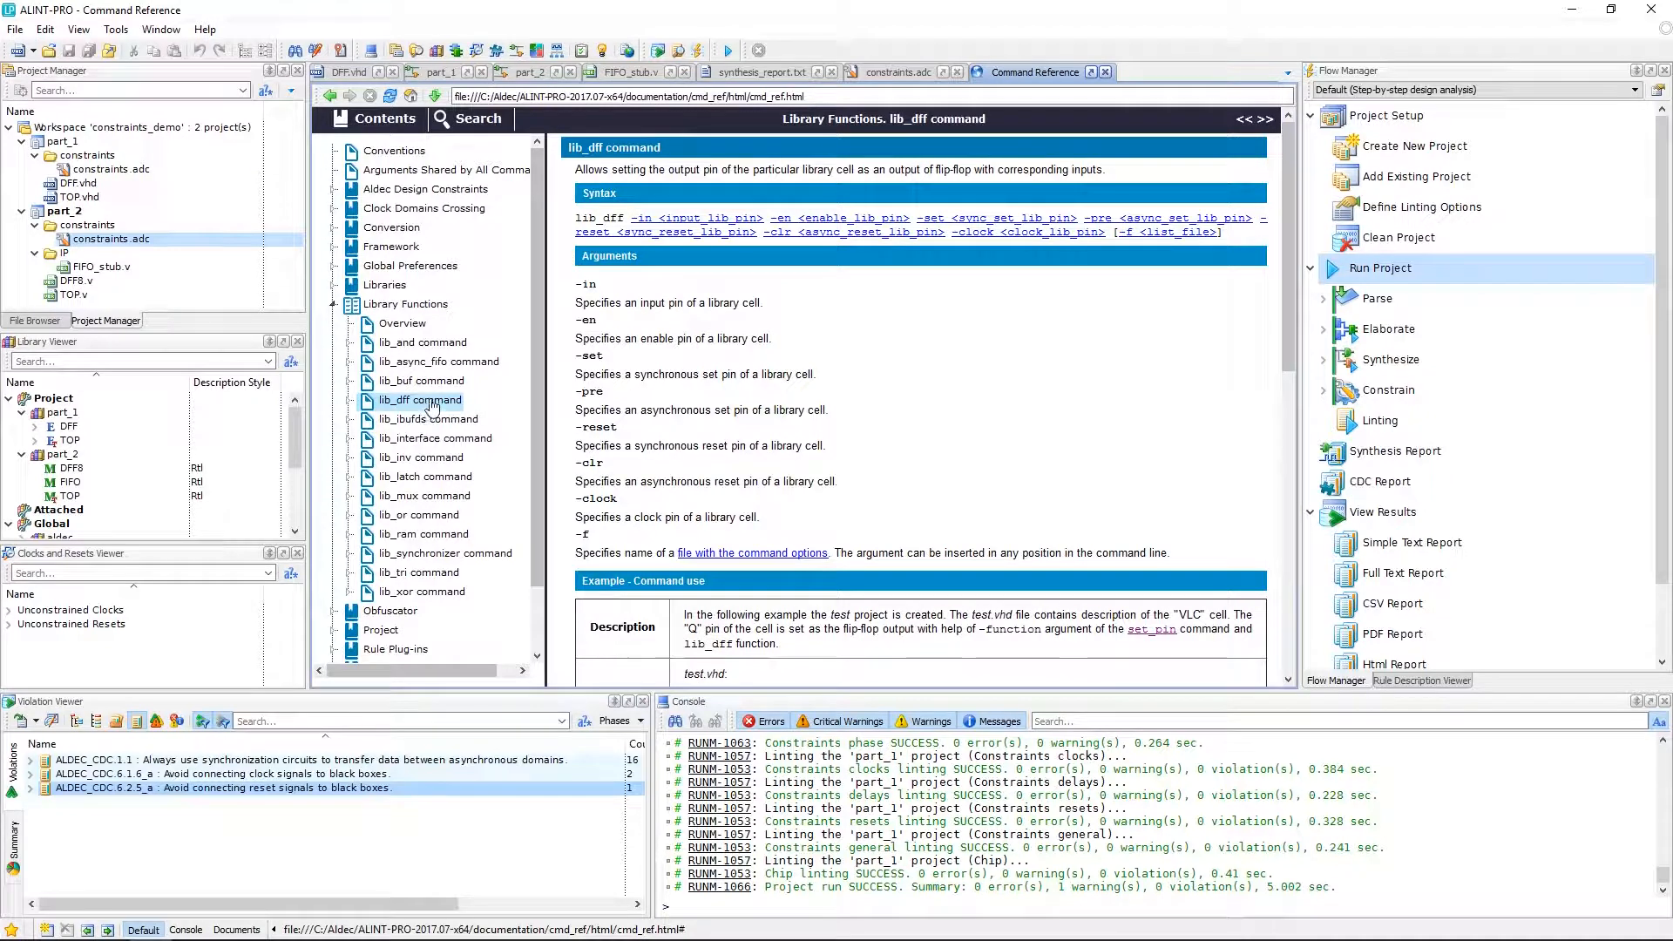
click(334, 306)
click(334, 305)
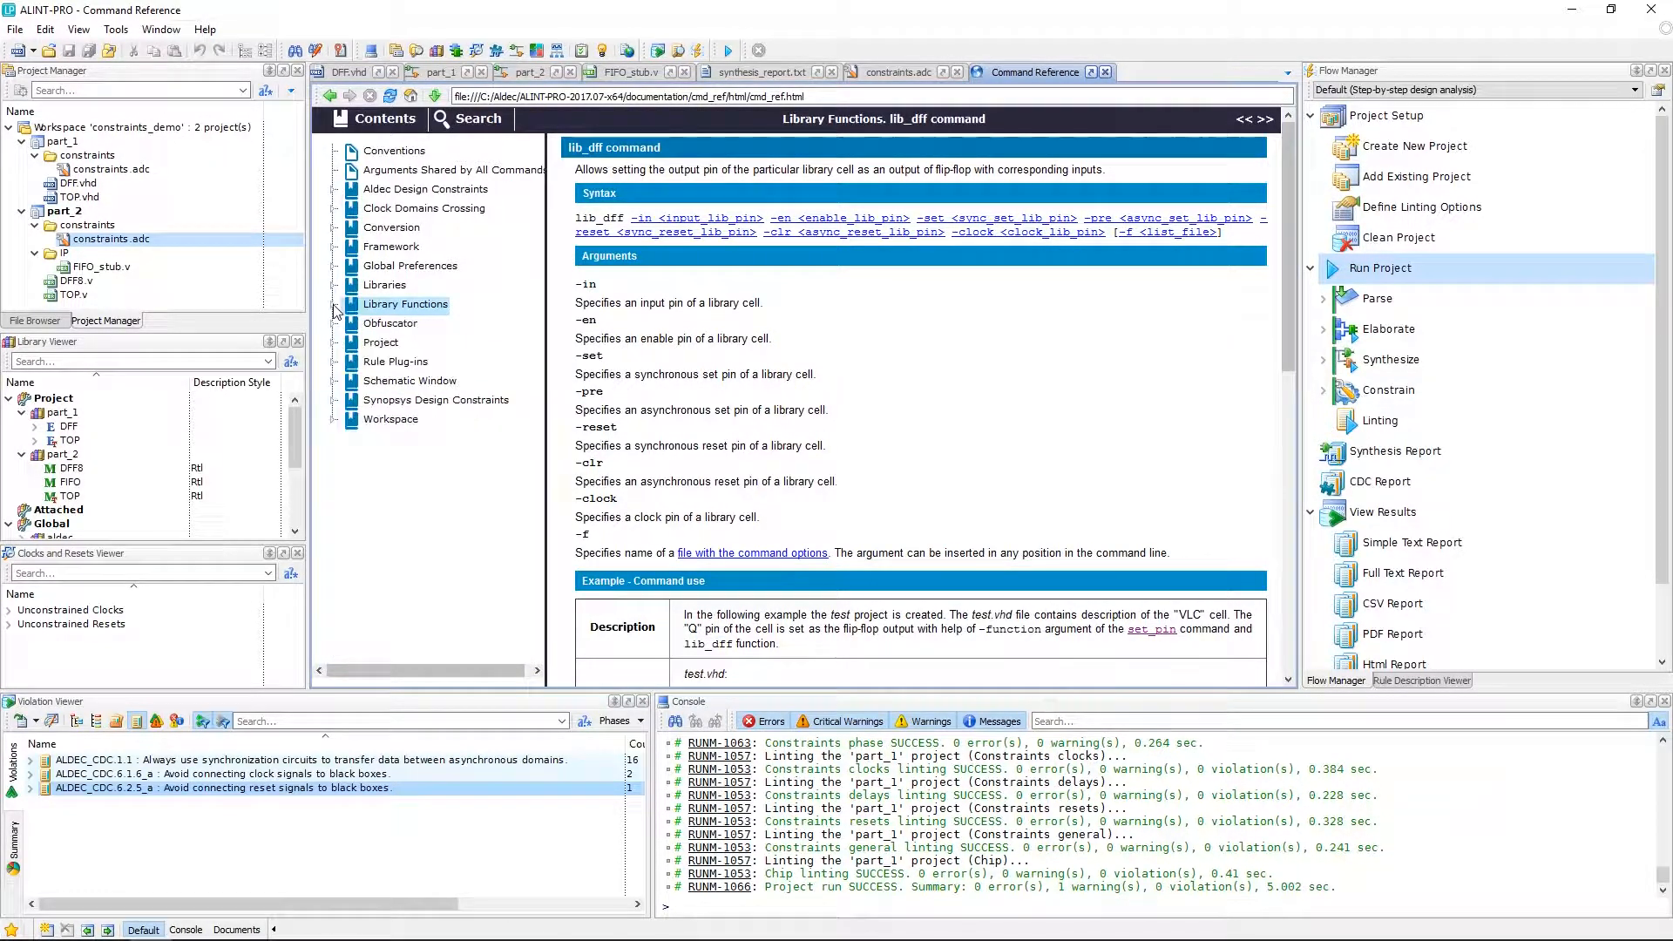
click(333, 190)
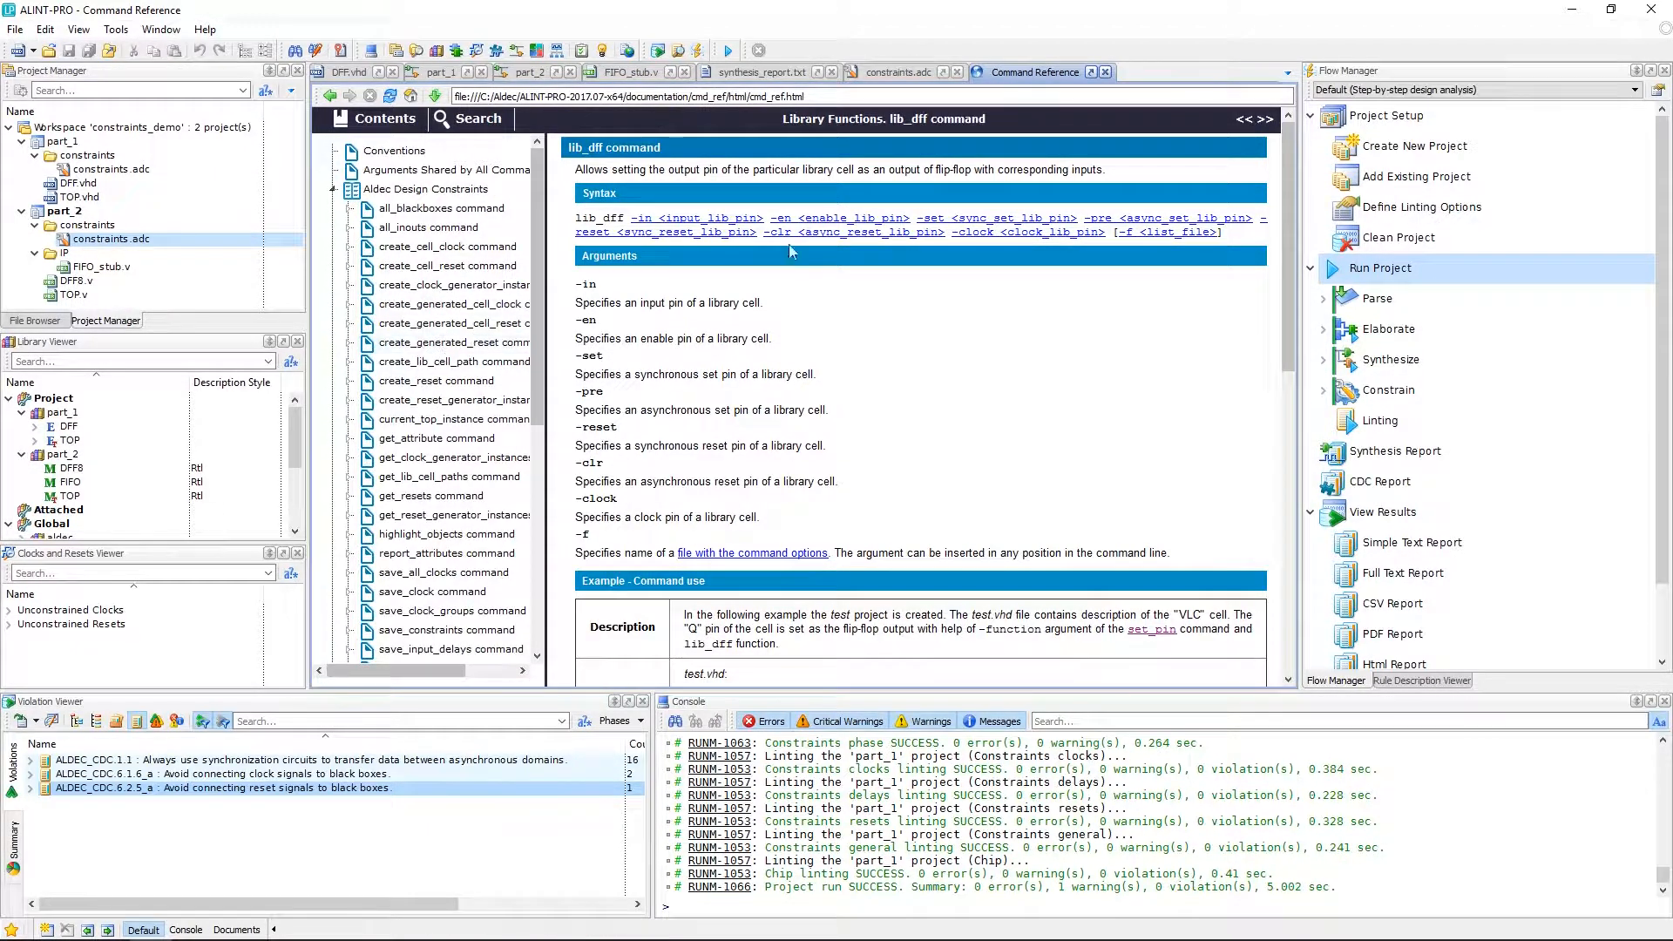
click(1106, 72)
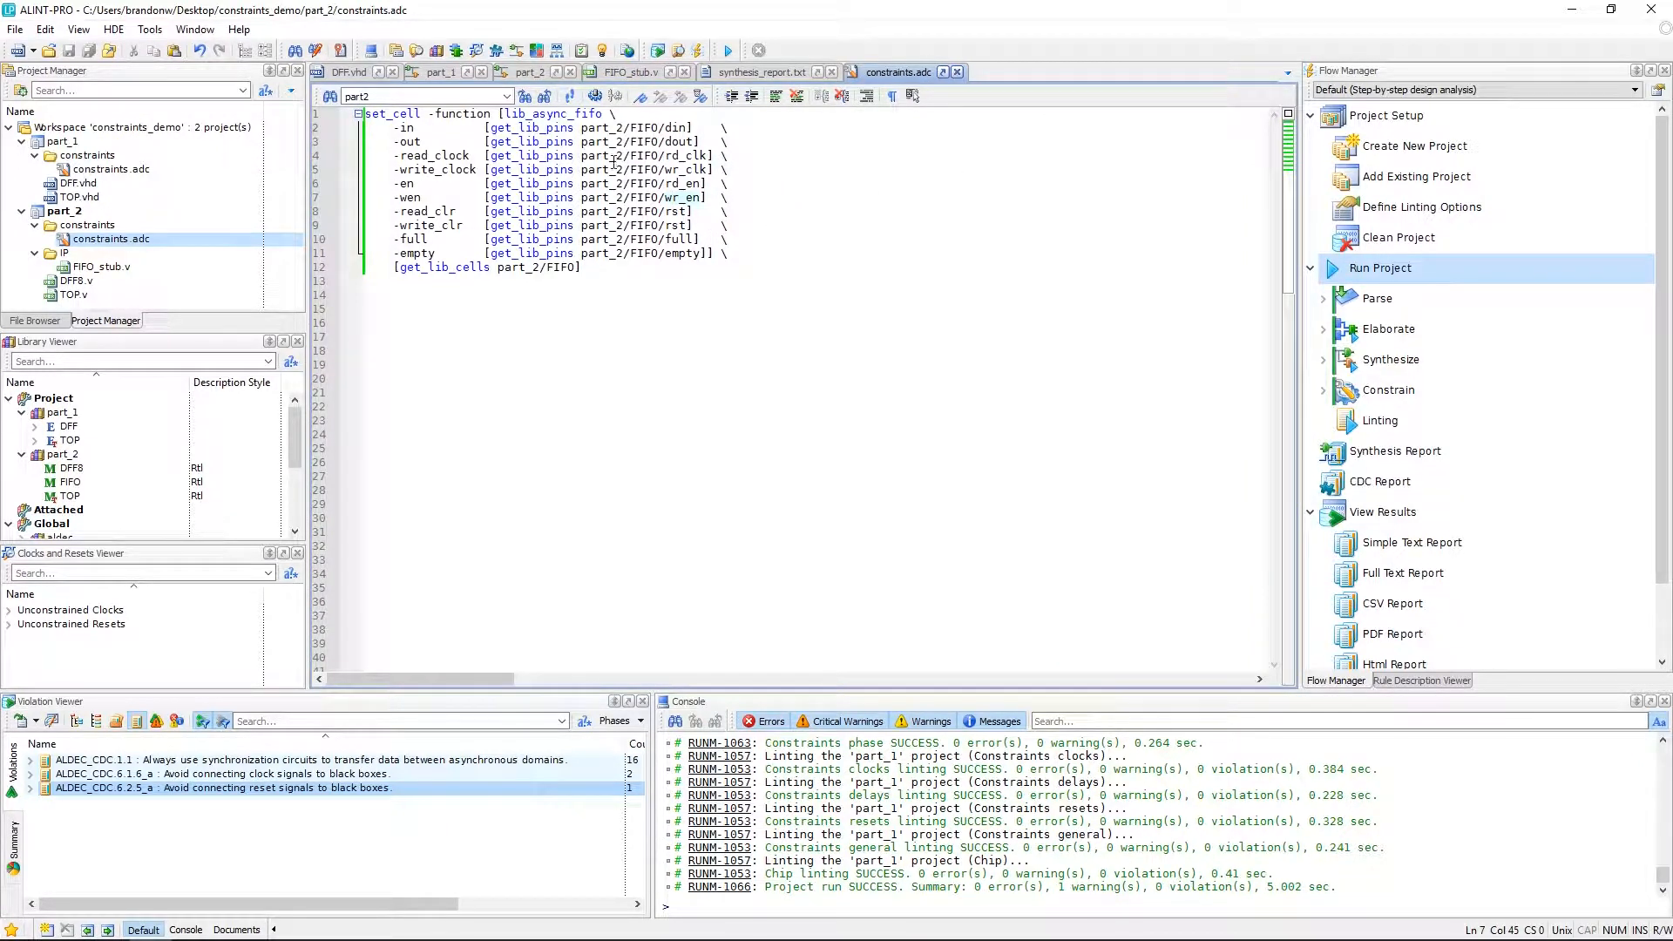
Run the part_2 project and expand the remaining synchronization-circuit violation group.
double_click(1378, 270)
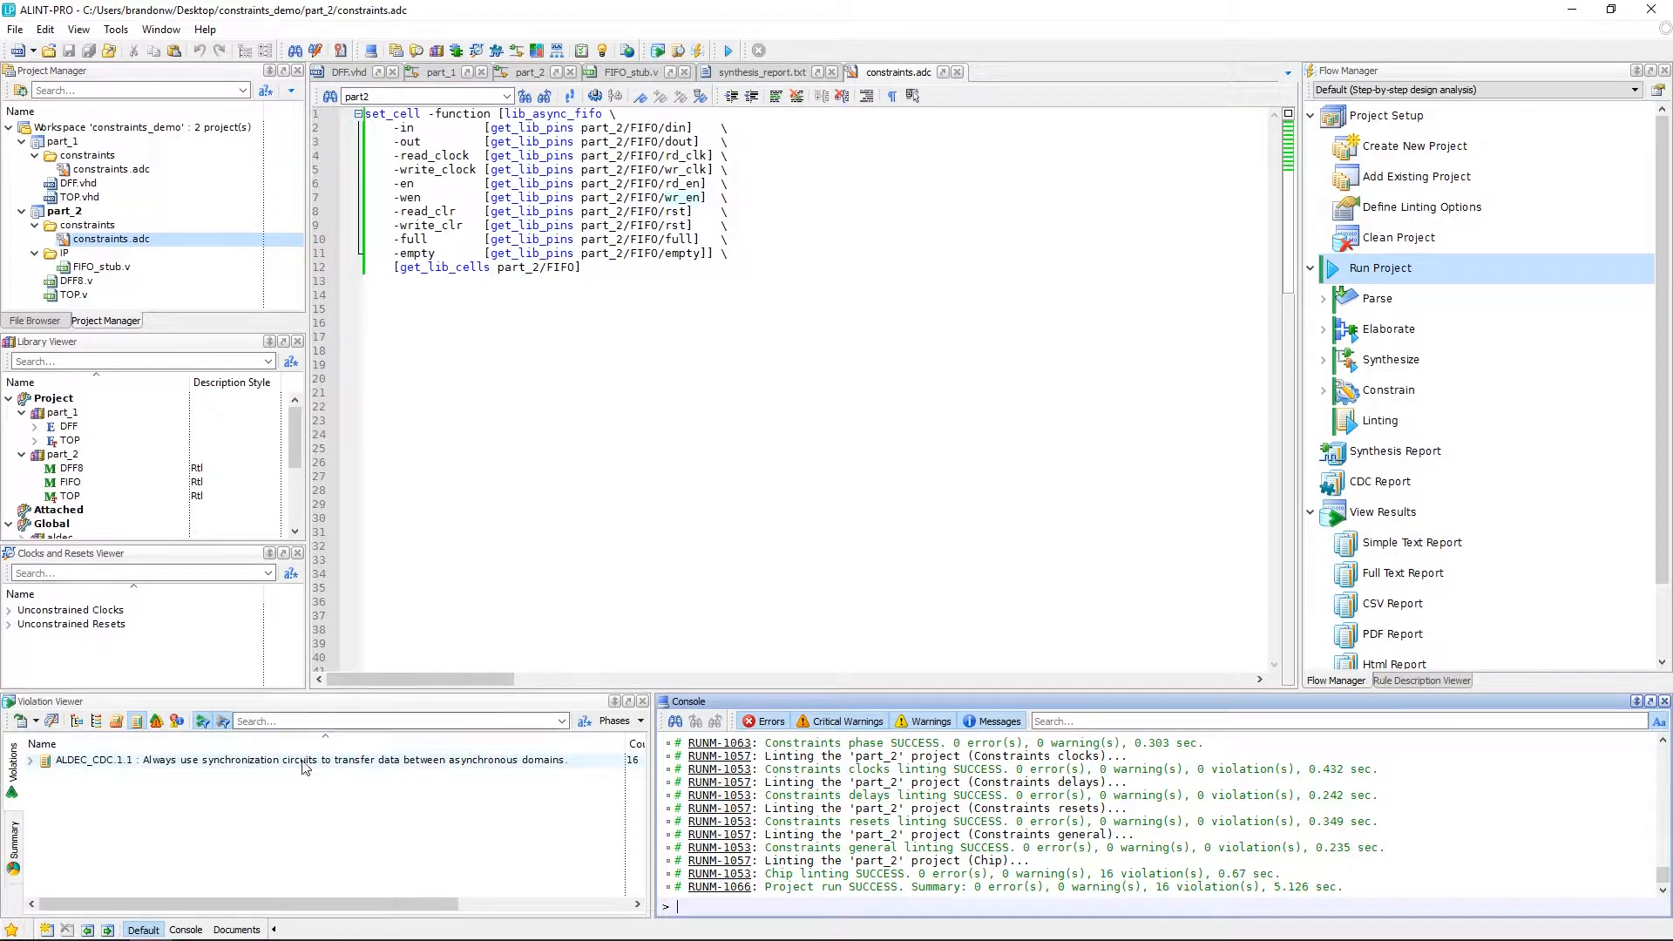
click(292, 794)
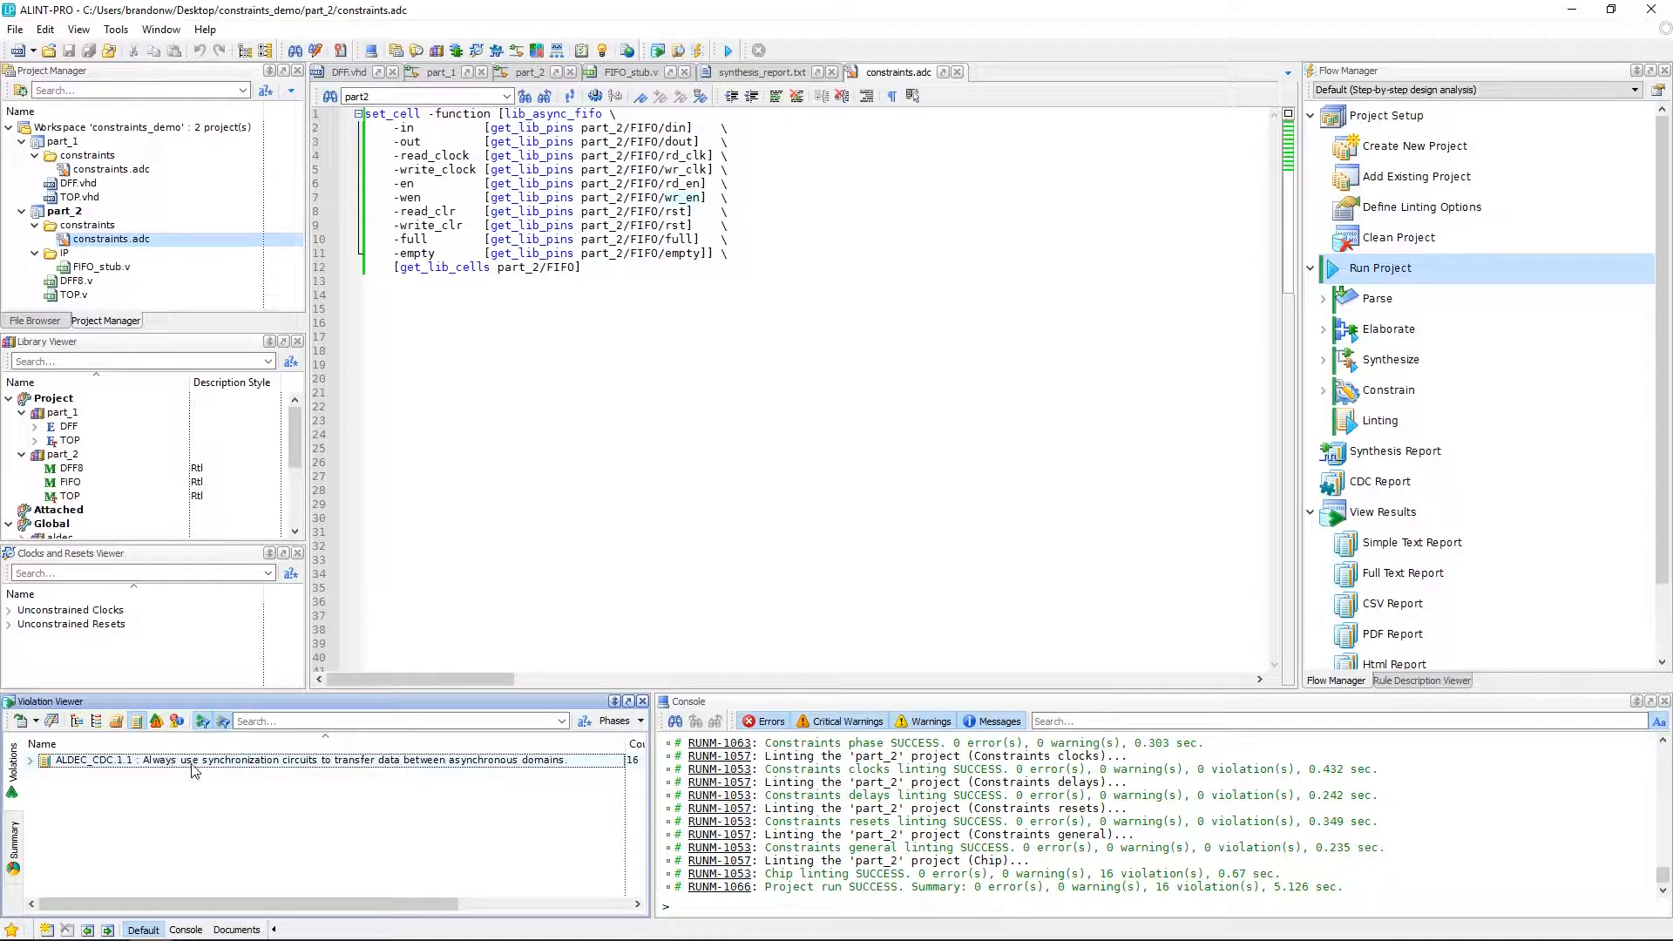
click(28, 760)
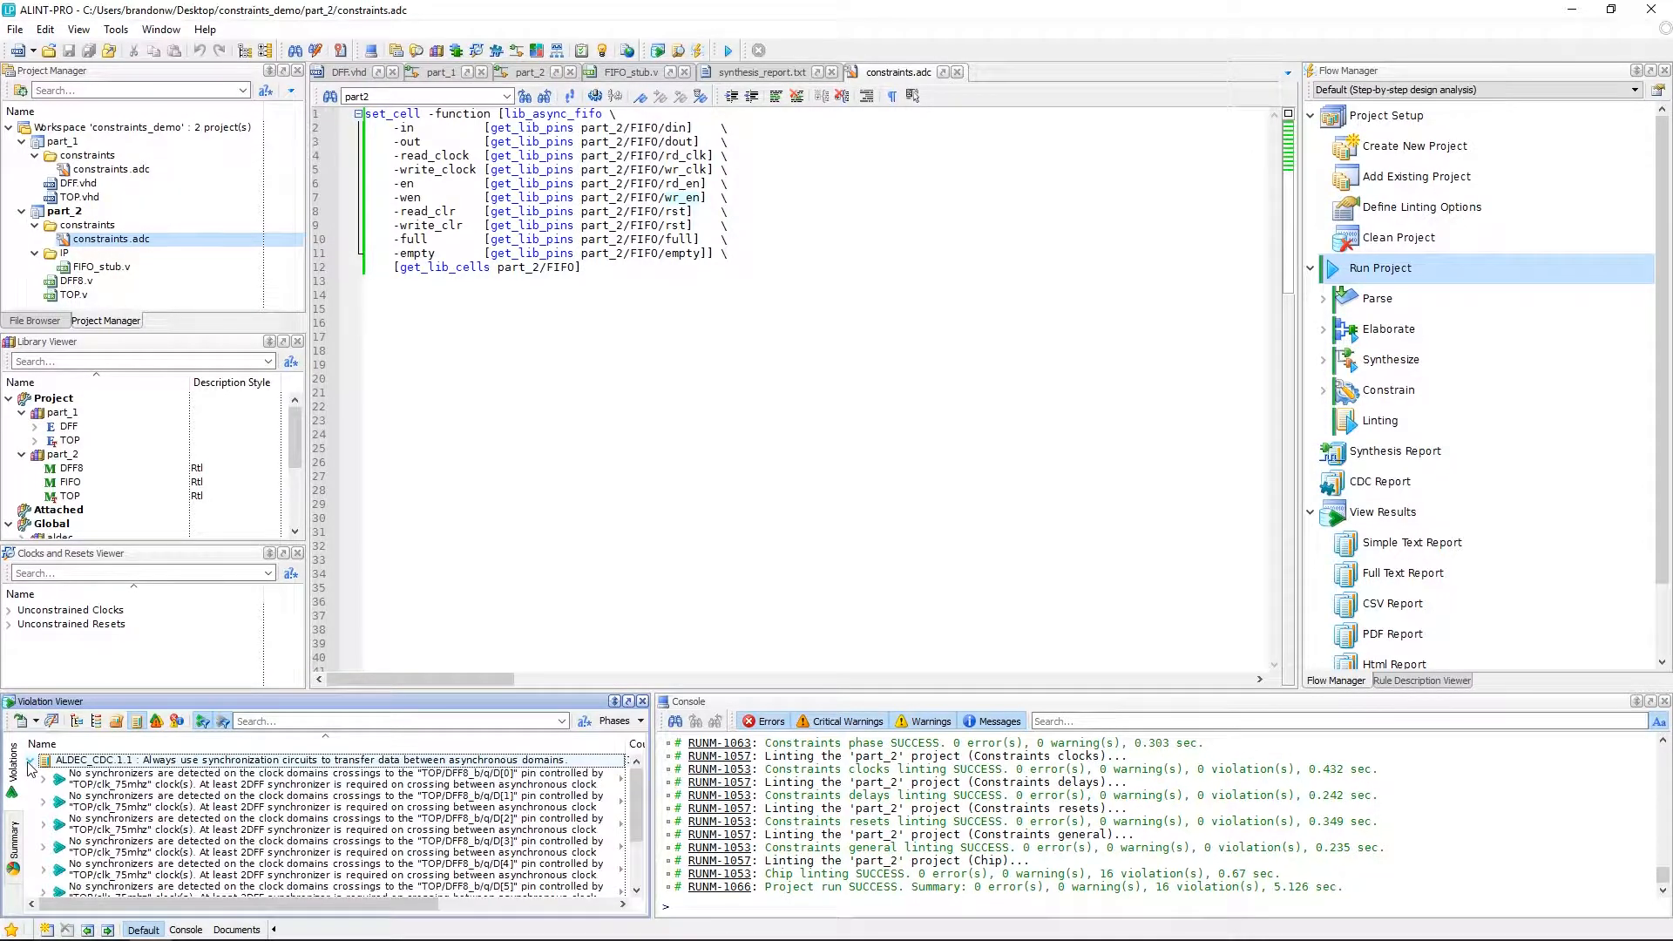
Show the FIFO_inst din[1] clock-crossing violation in the RTL schematic and fit the view.
scroll(233, 826, down, 3)
click(272, 851)
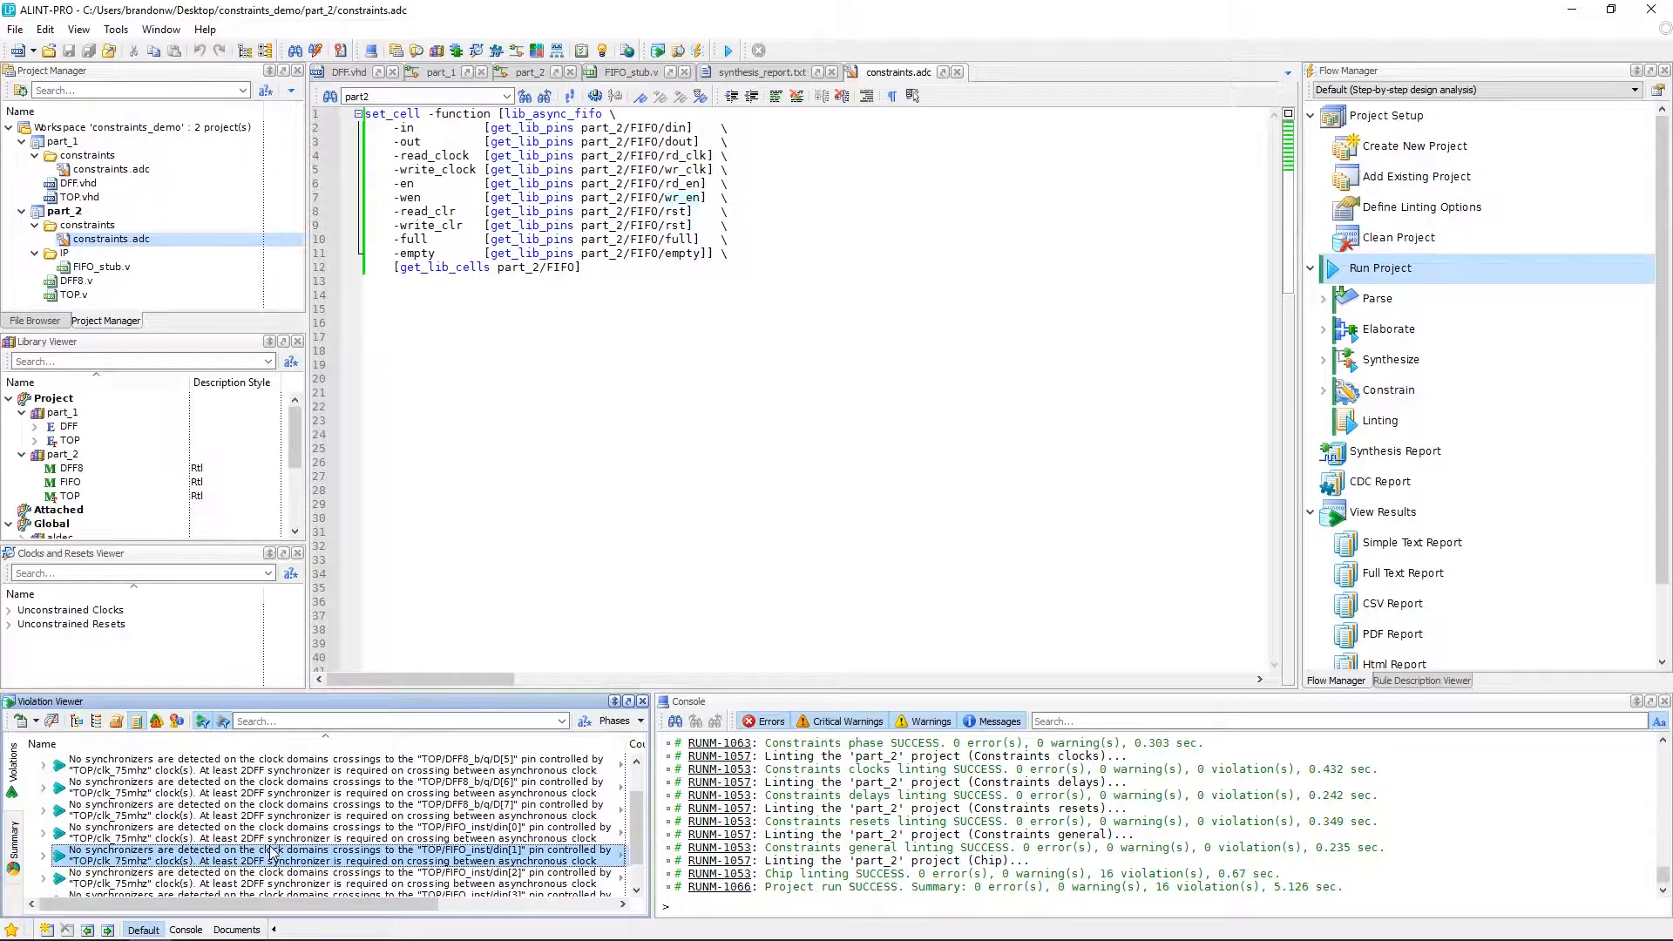
right_click(270, 858)
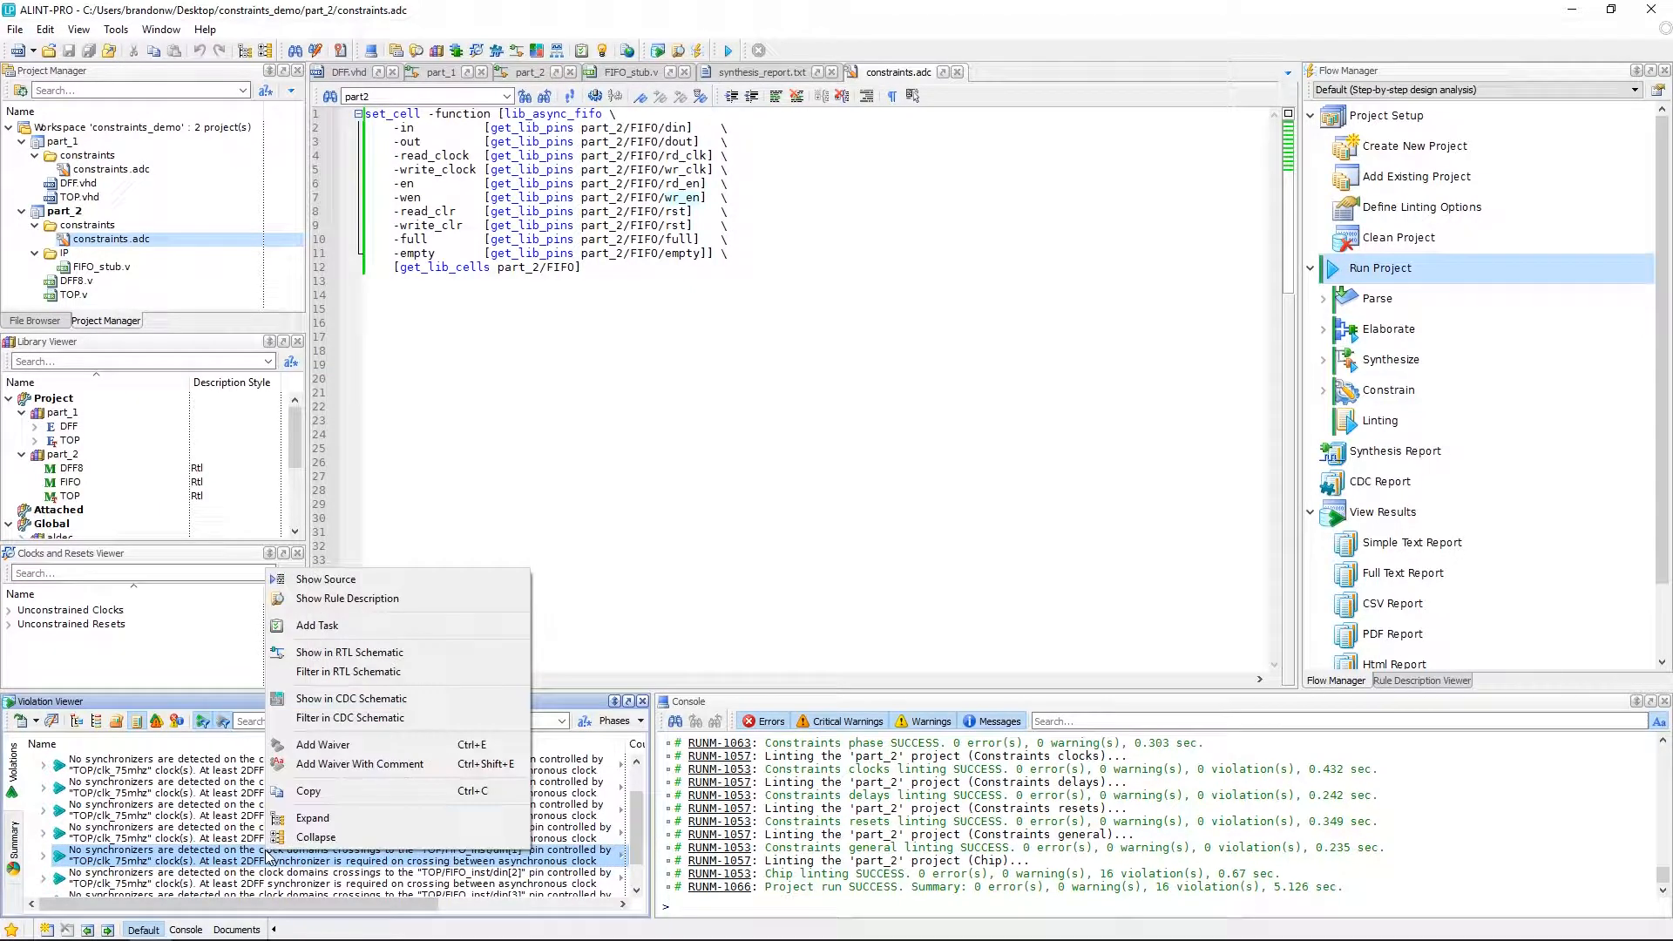
click(336, 657)
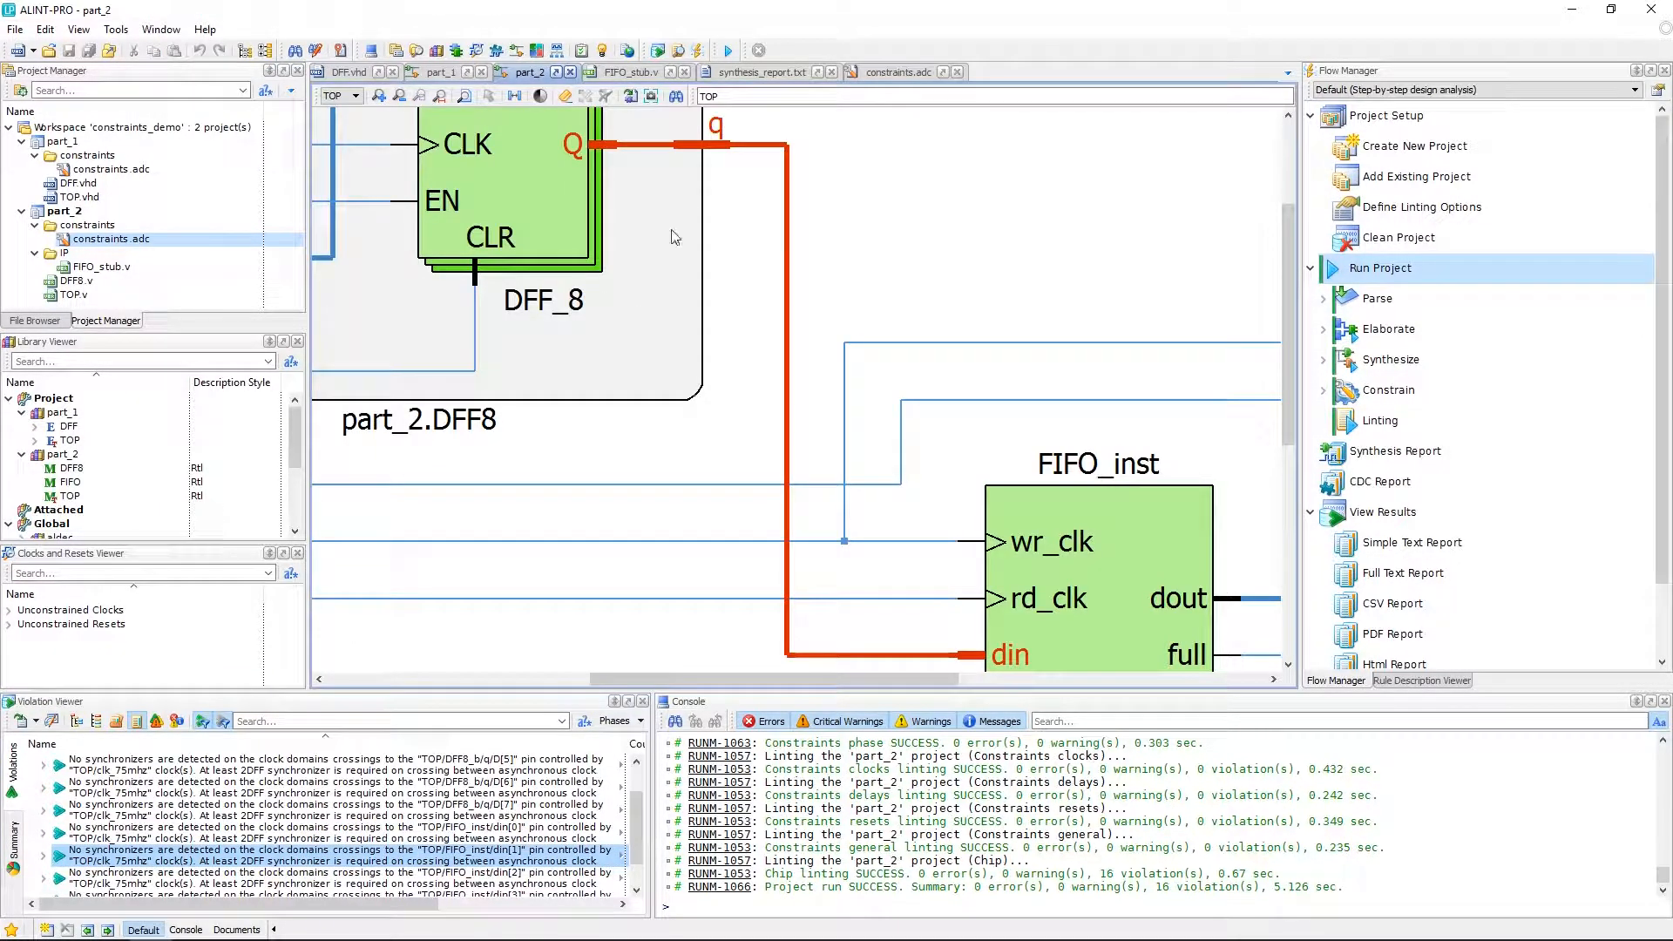
click(490, 97)
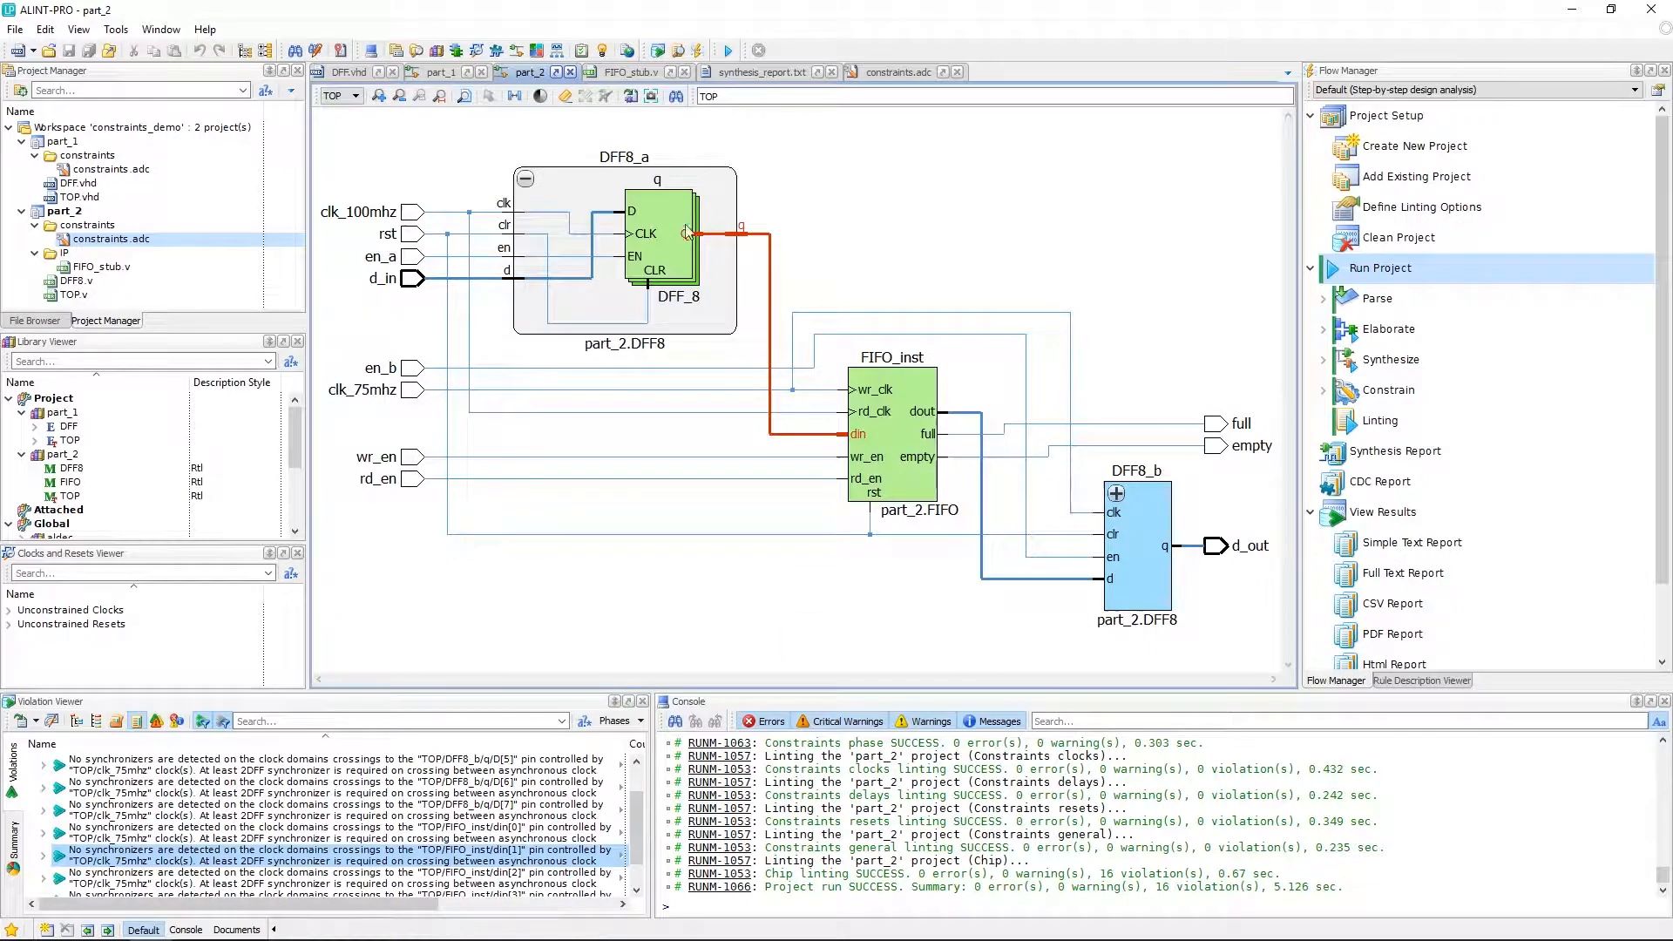
Trace the FIFO_inst clock nets in the schematic and open the FIFO_inst instantiation in the TOP.v source.
click(897, 438)
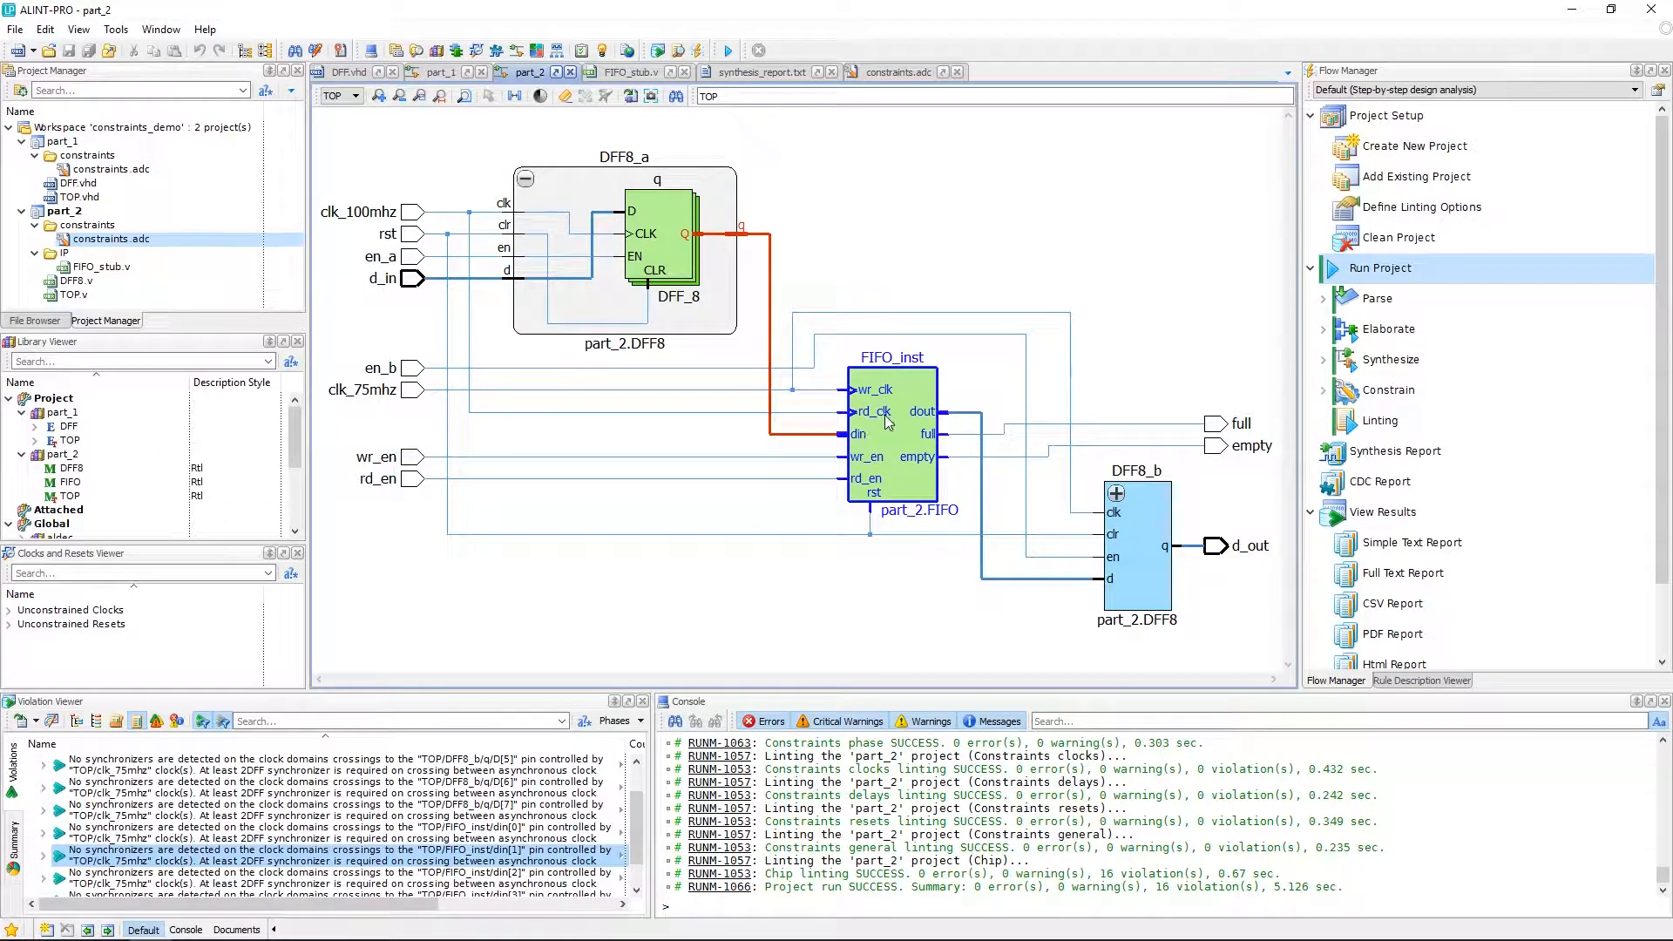
click(771, 262)
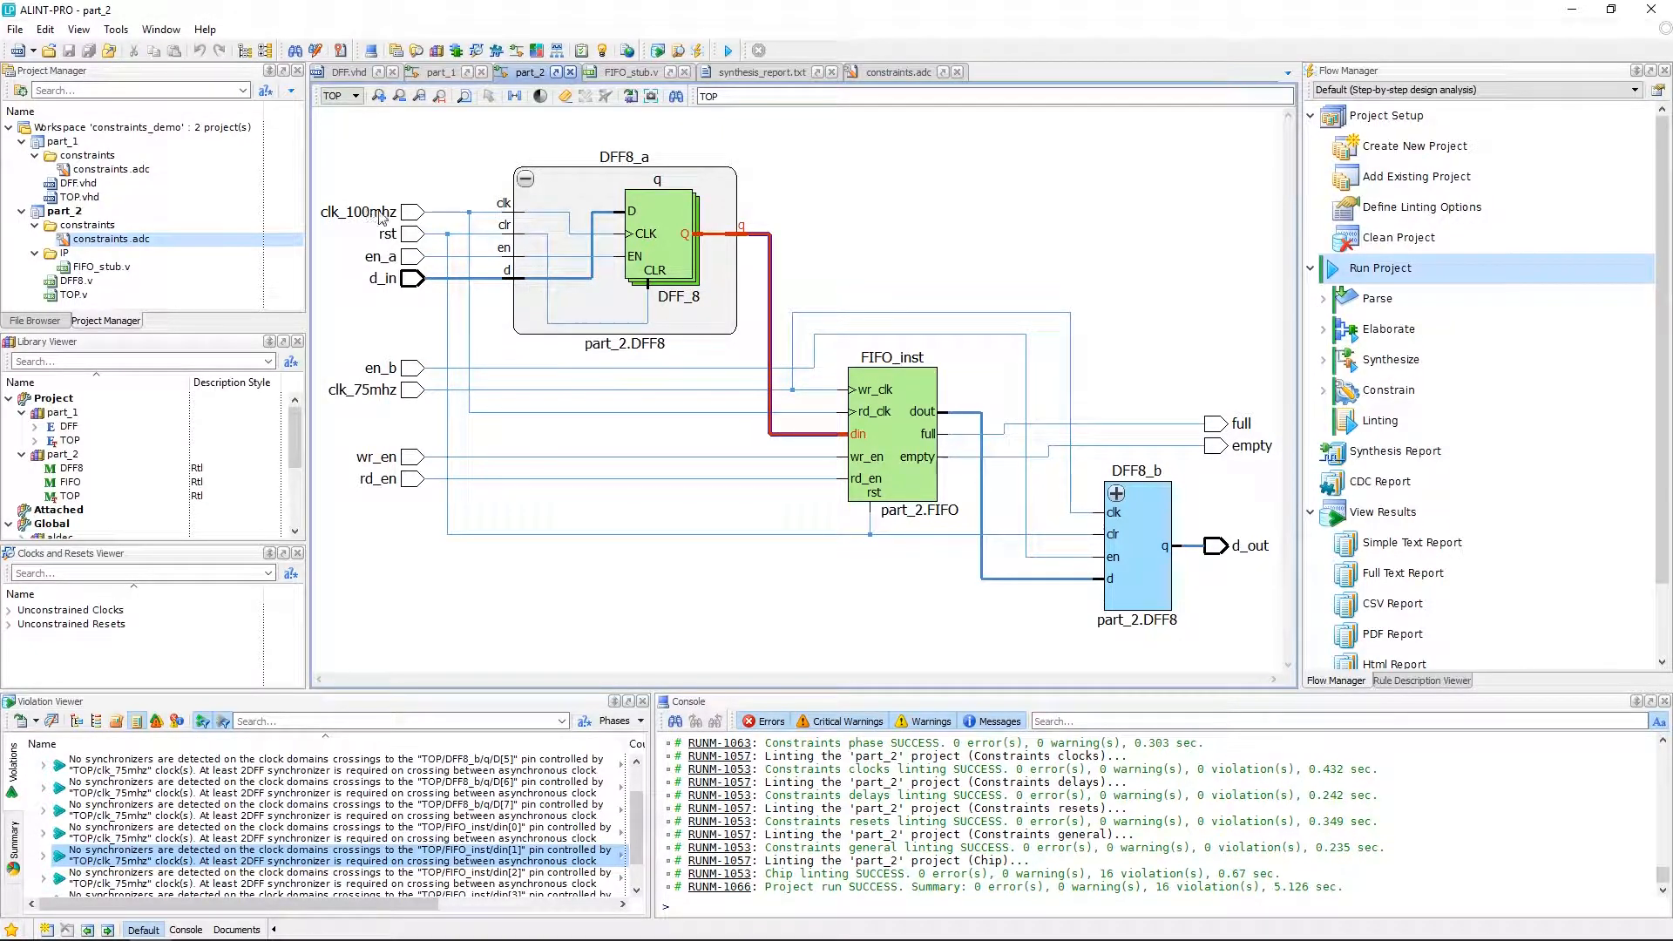
click(823, 389)
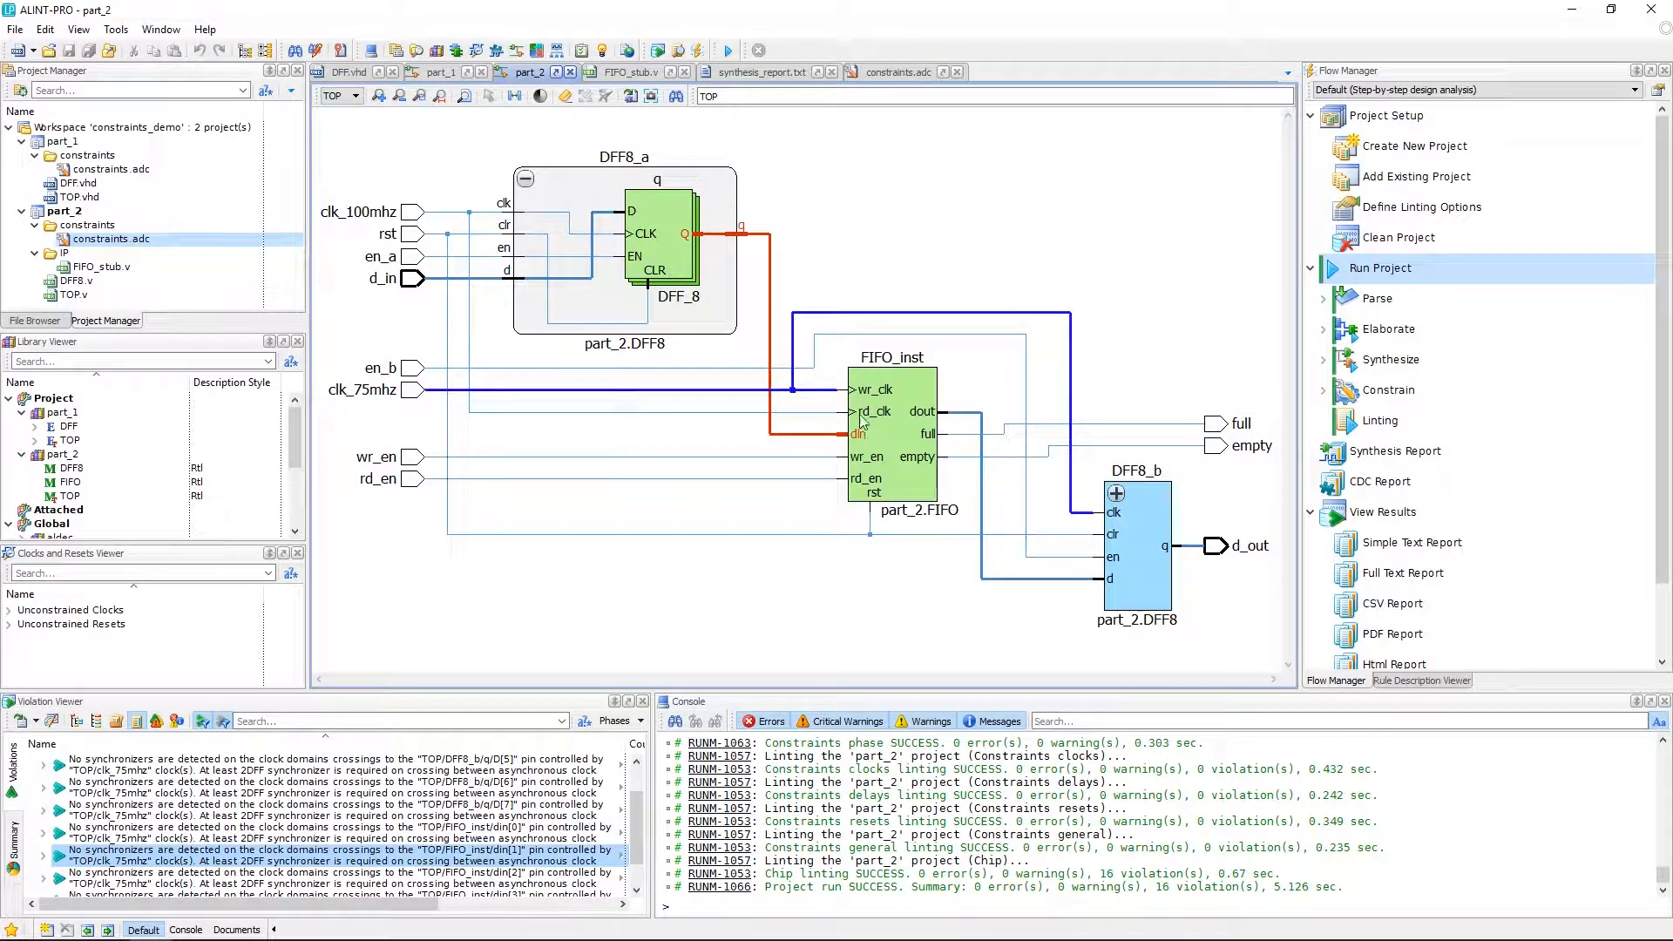
right_click(917, 393)
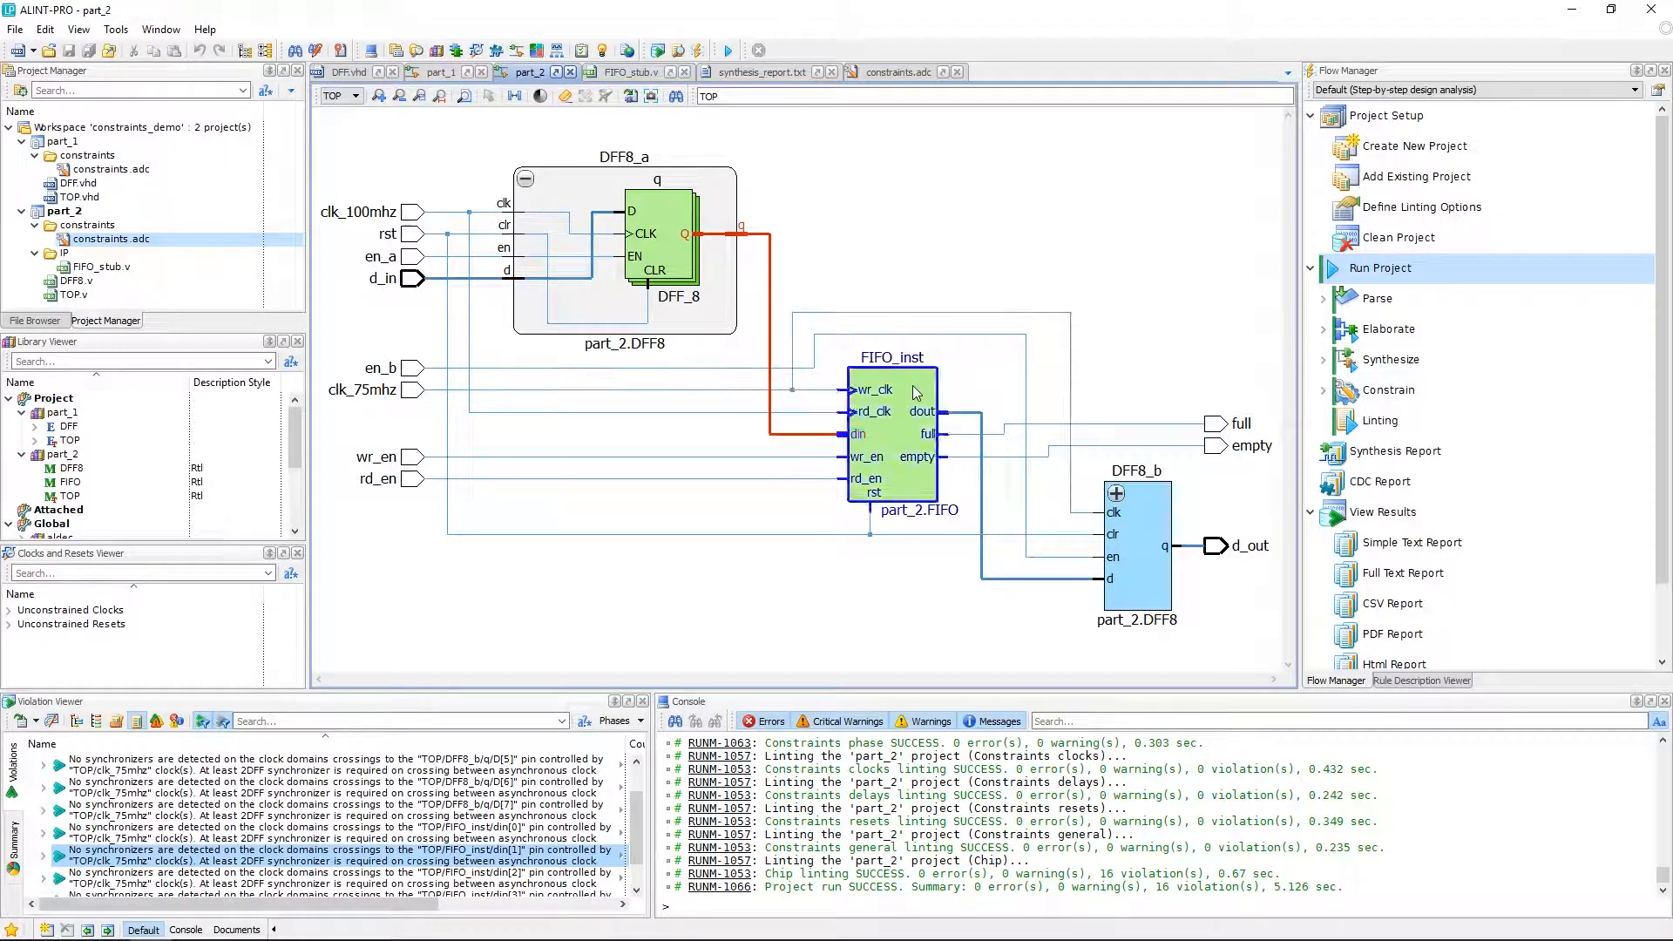
click(961, 398)
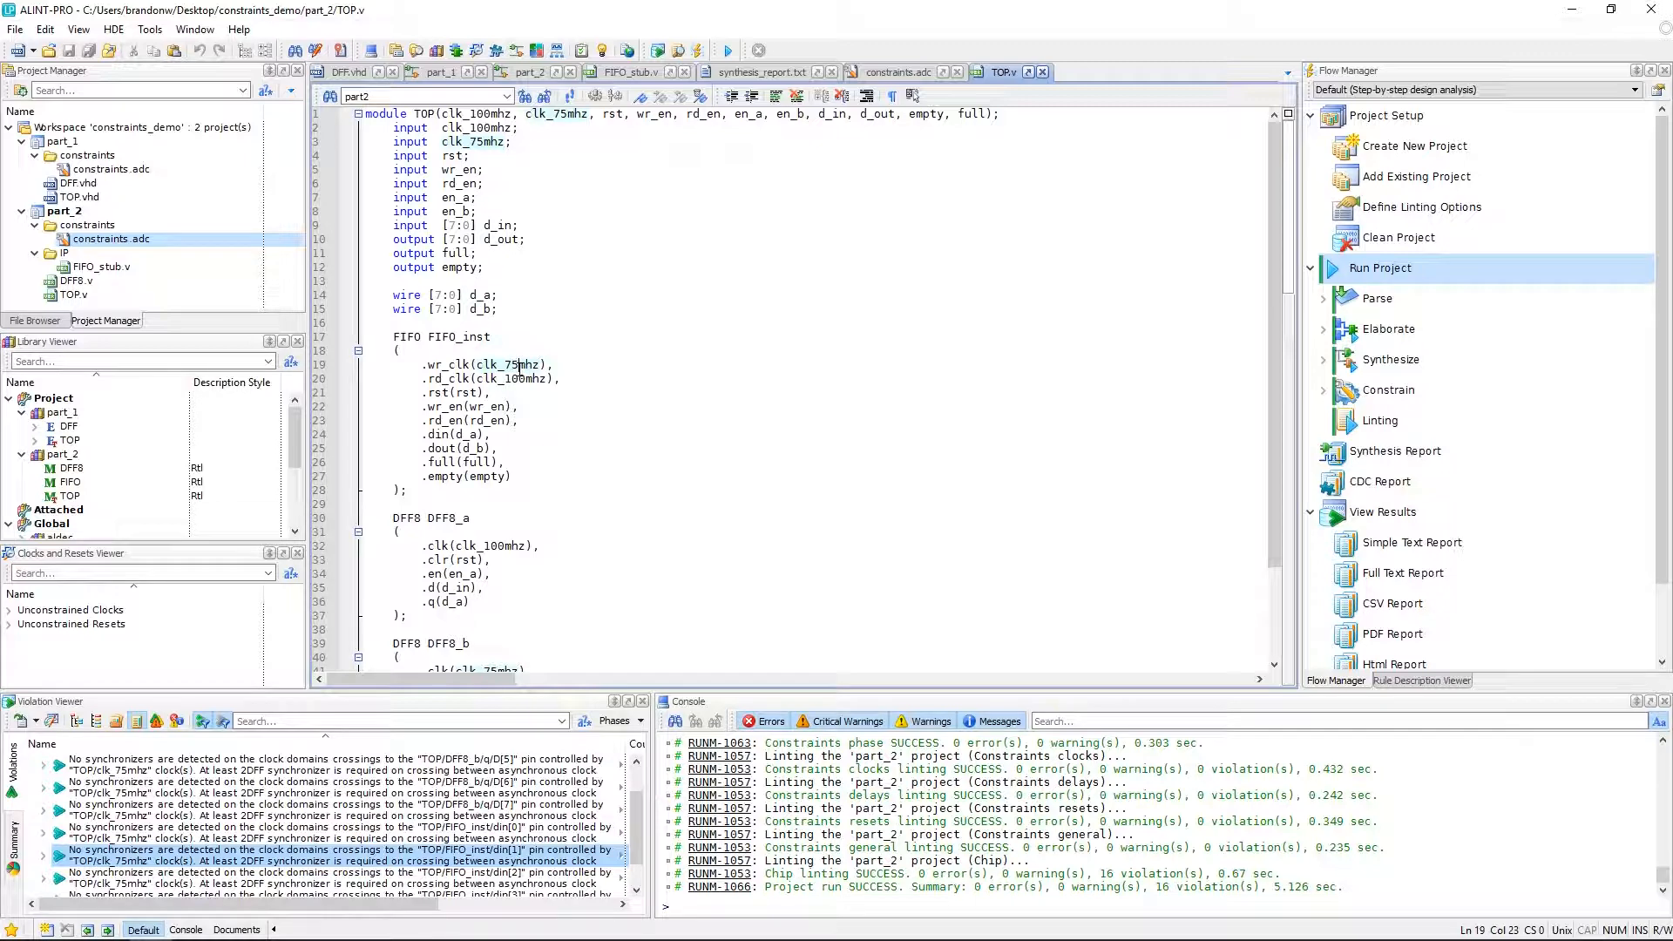
Reconnect FIFO_inst so wr_clk uses clk_100mhz and rd_clk uses clk_75mhz.
key(BackSpace)
key(BackSpace)
text(100)
key(Down)
key(BackSpace)
key(BackSpace)
key(BackSpace)
text(75)
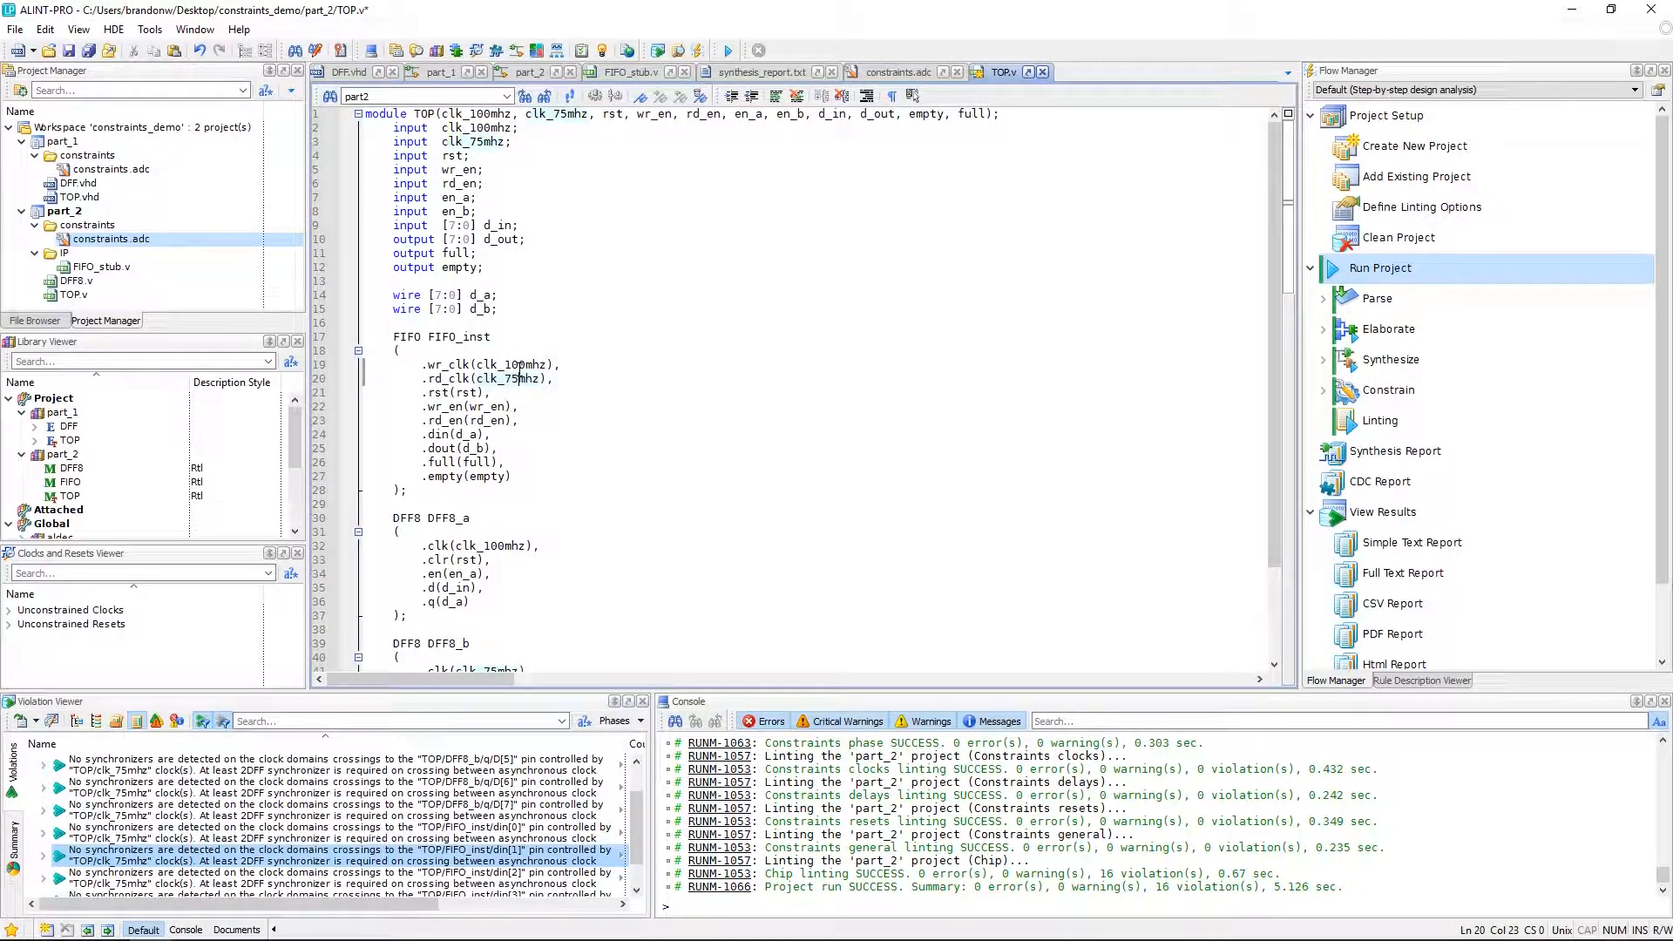
Save TOP.v and rerun the part_2 project.
key(ctrl+s)
click(1380, 272)
double_click(1380, 270)
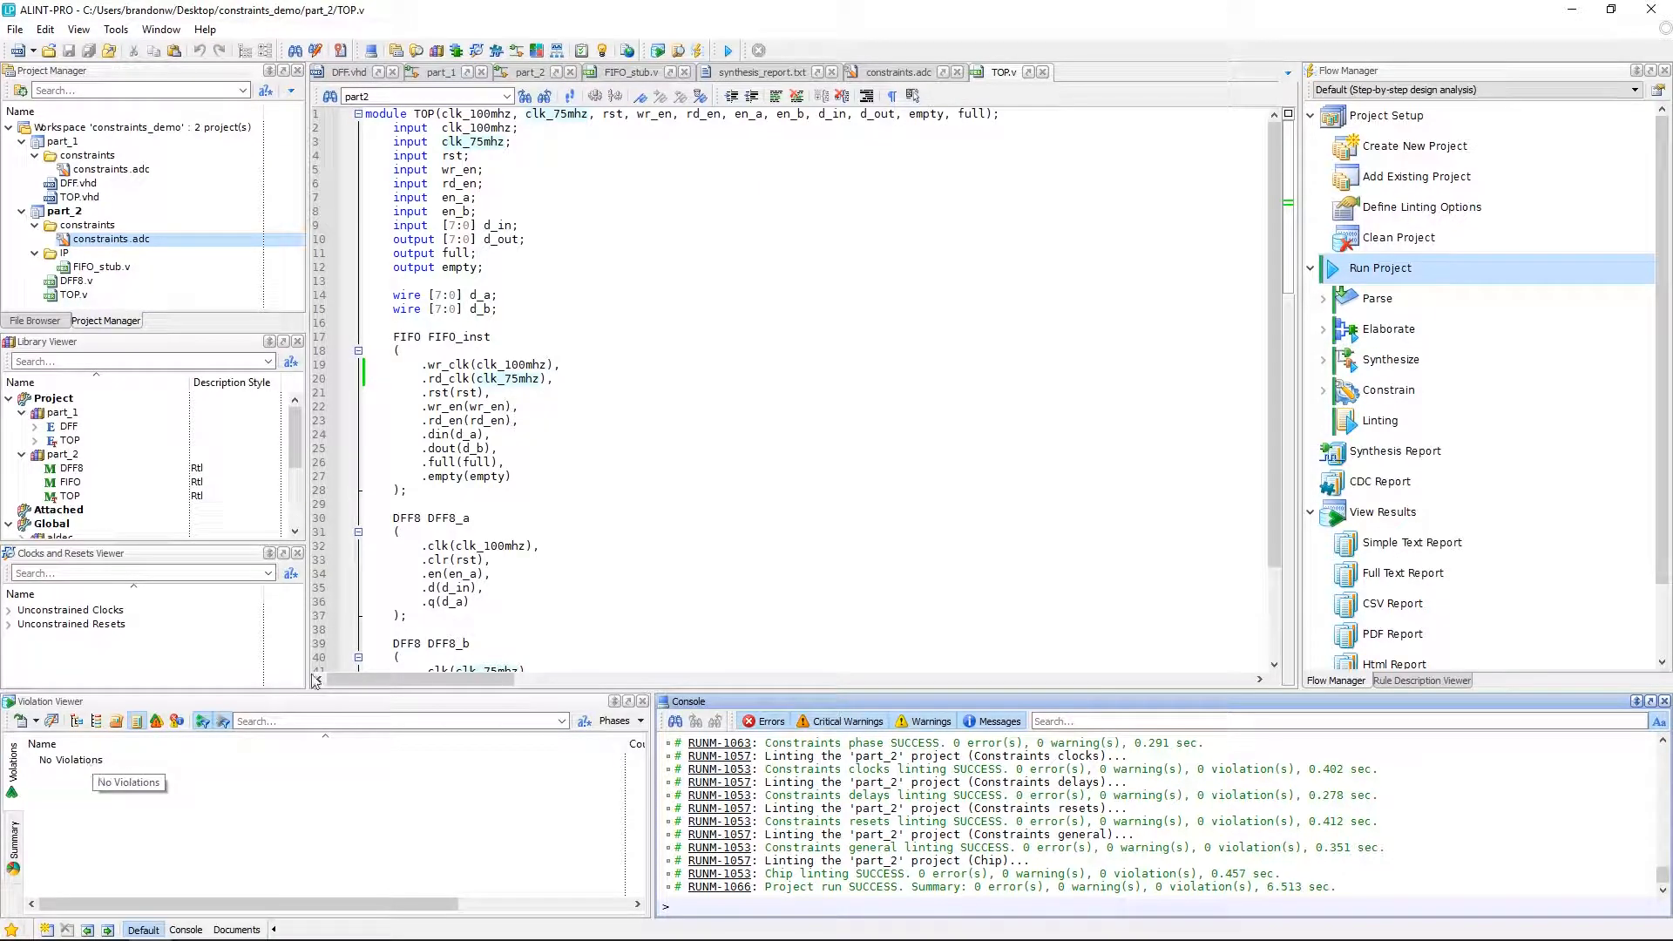
Generate the part_2 synthesis report and review its port connections and gray box units sections.
click(529, 72)
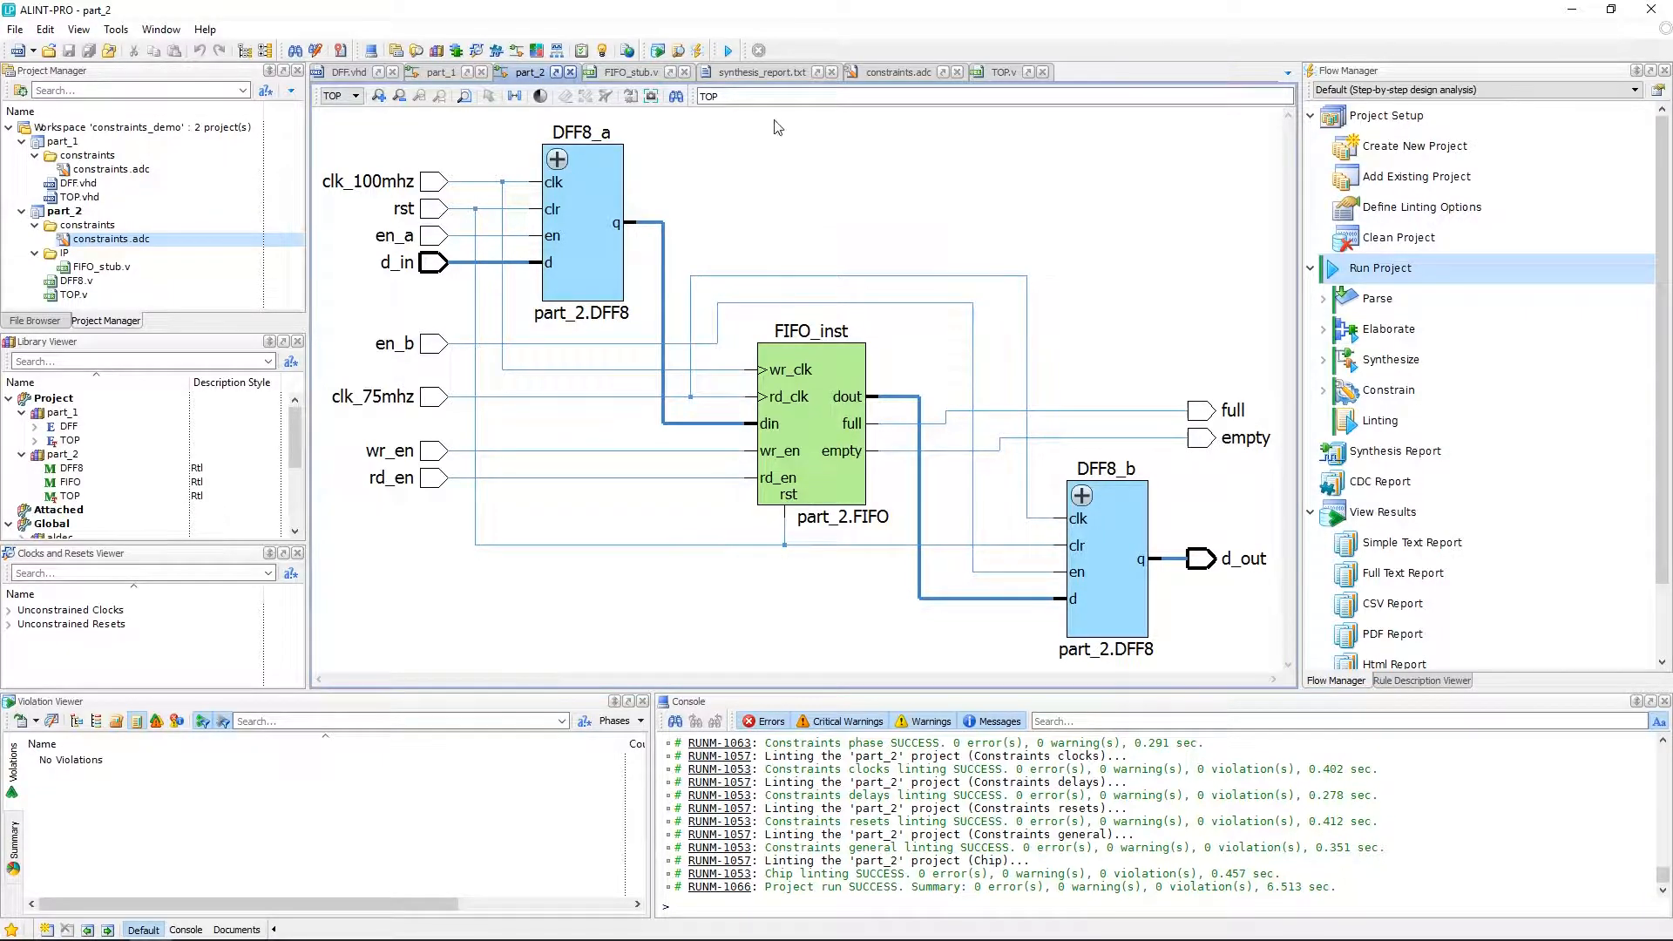
double_click(1392, 455)
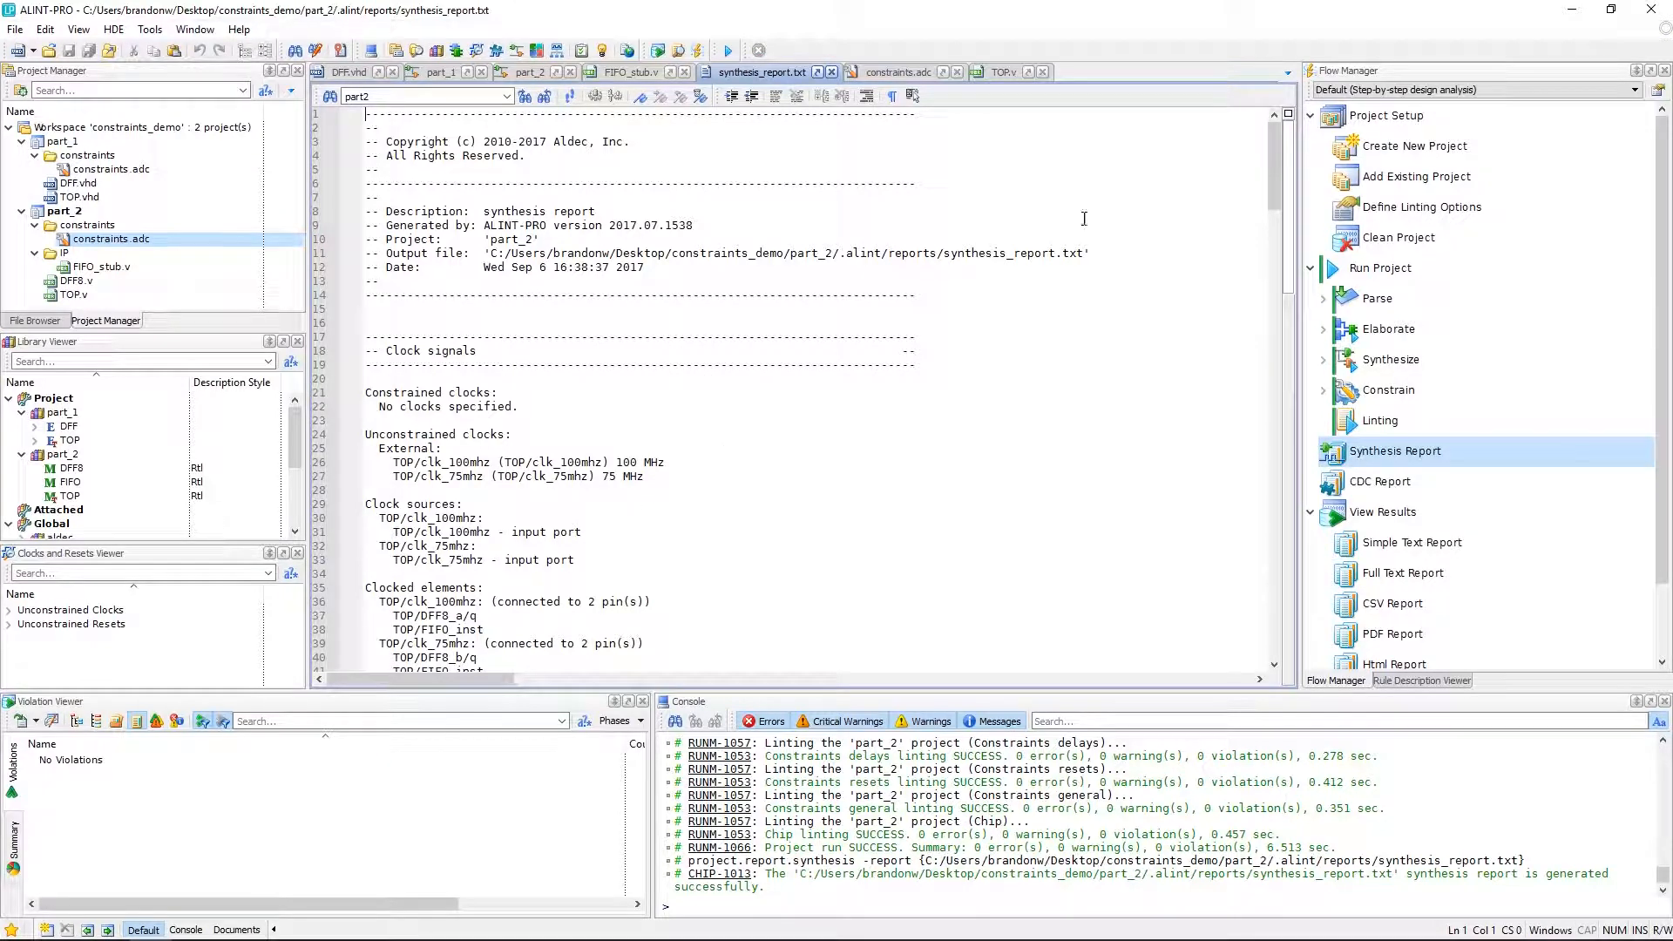
drag(1274, 180, 1274, 427)
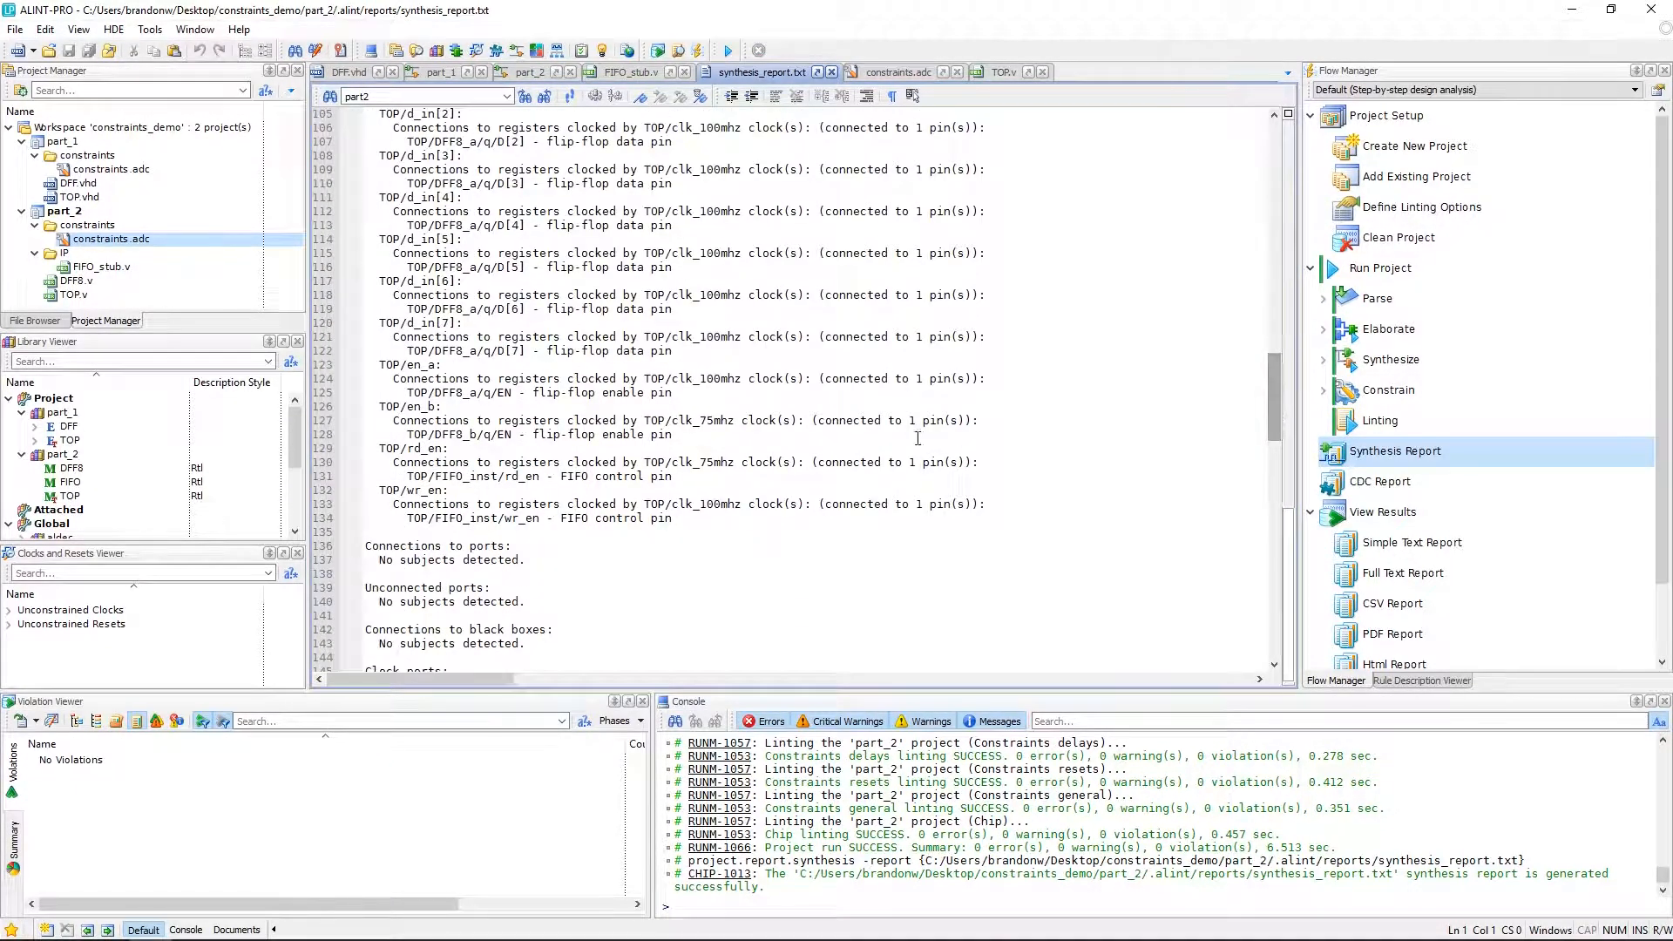
double_click(521, 477)
double_click(521, 520)
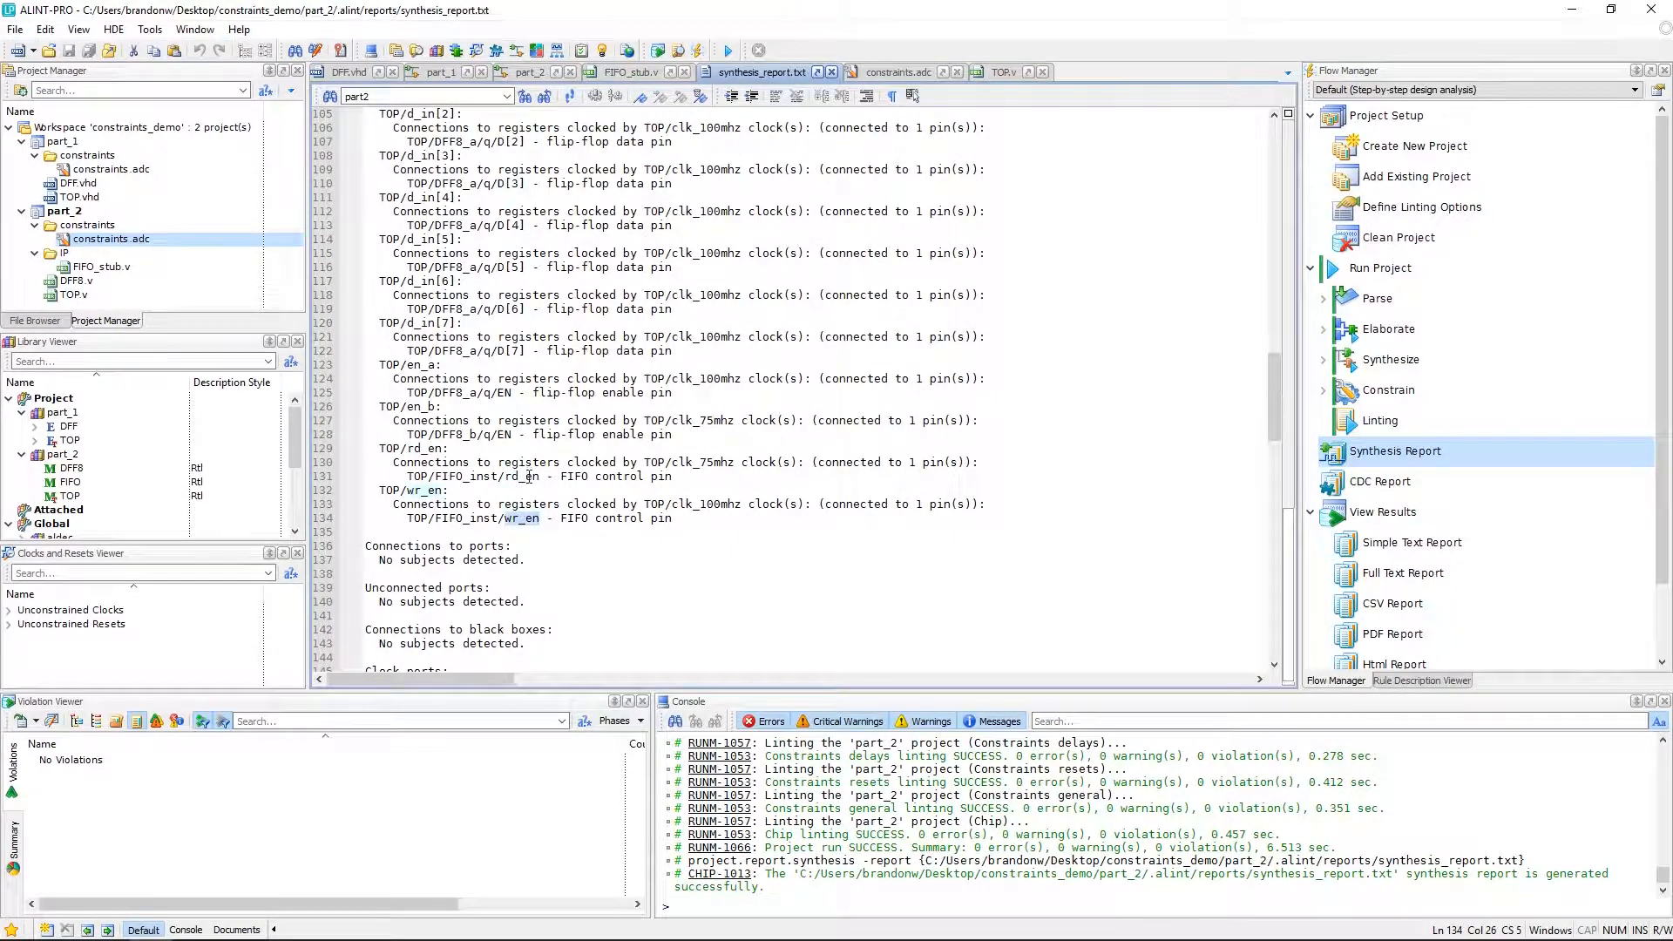
drag(1268, 399, 1275, 630)
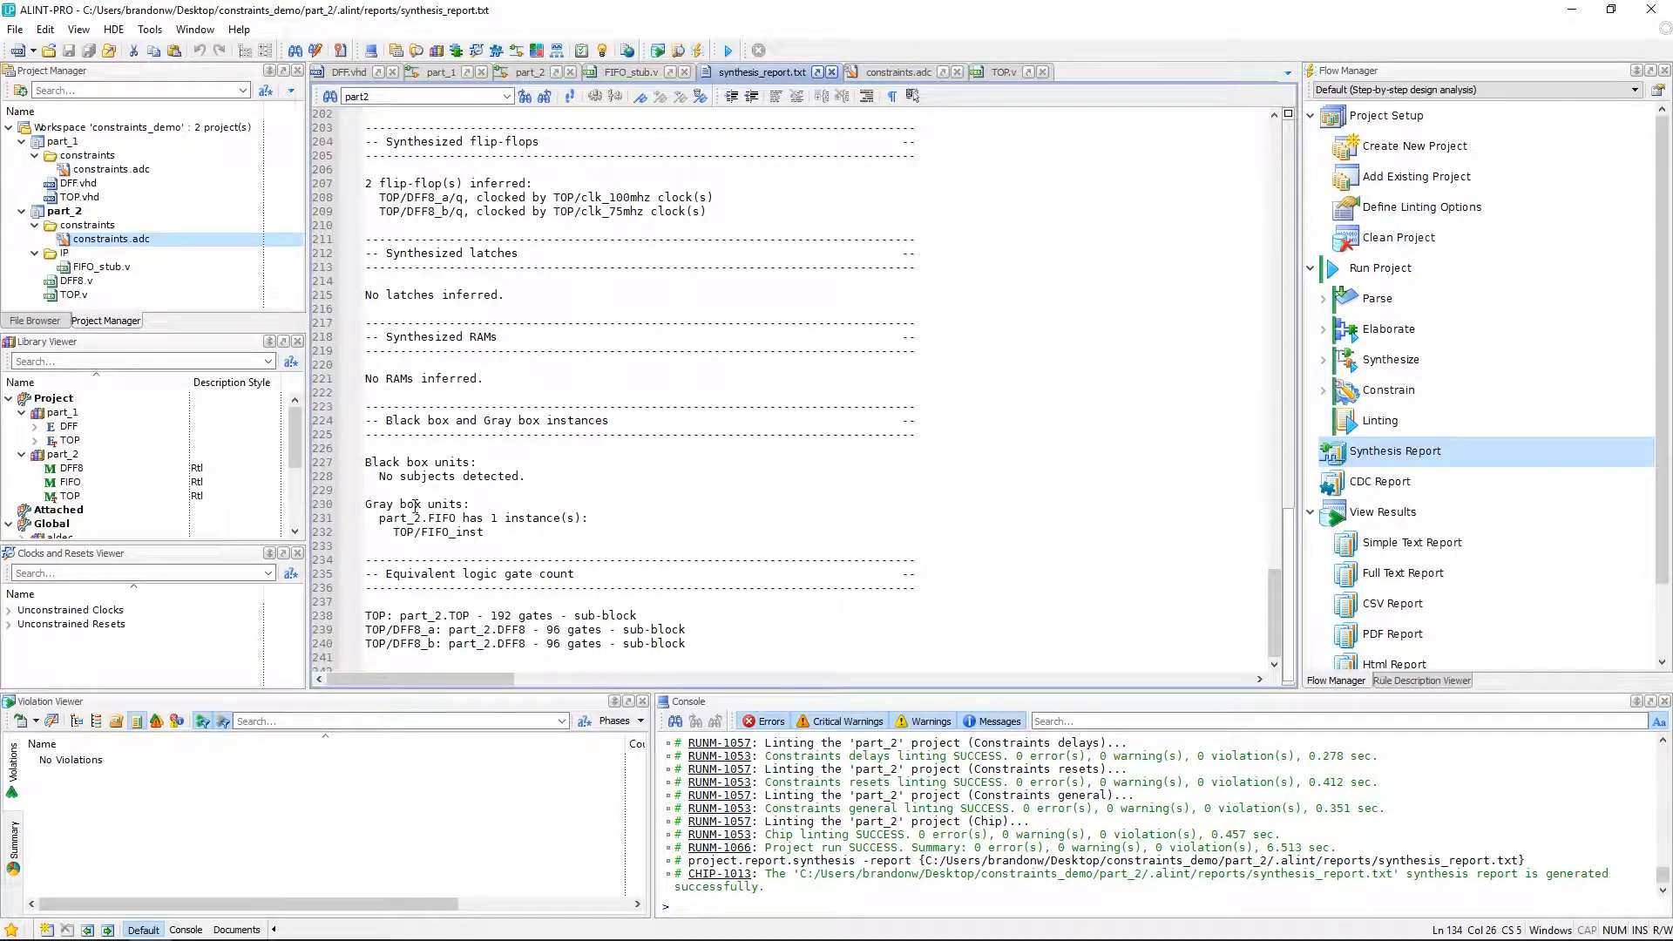
double_click(442, 518)
click(545, 97)
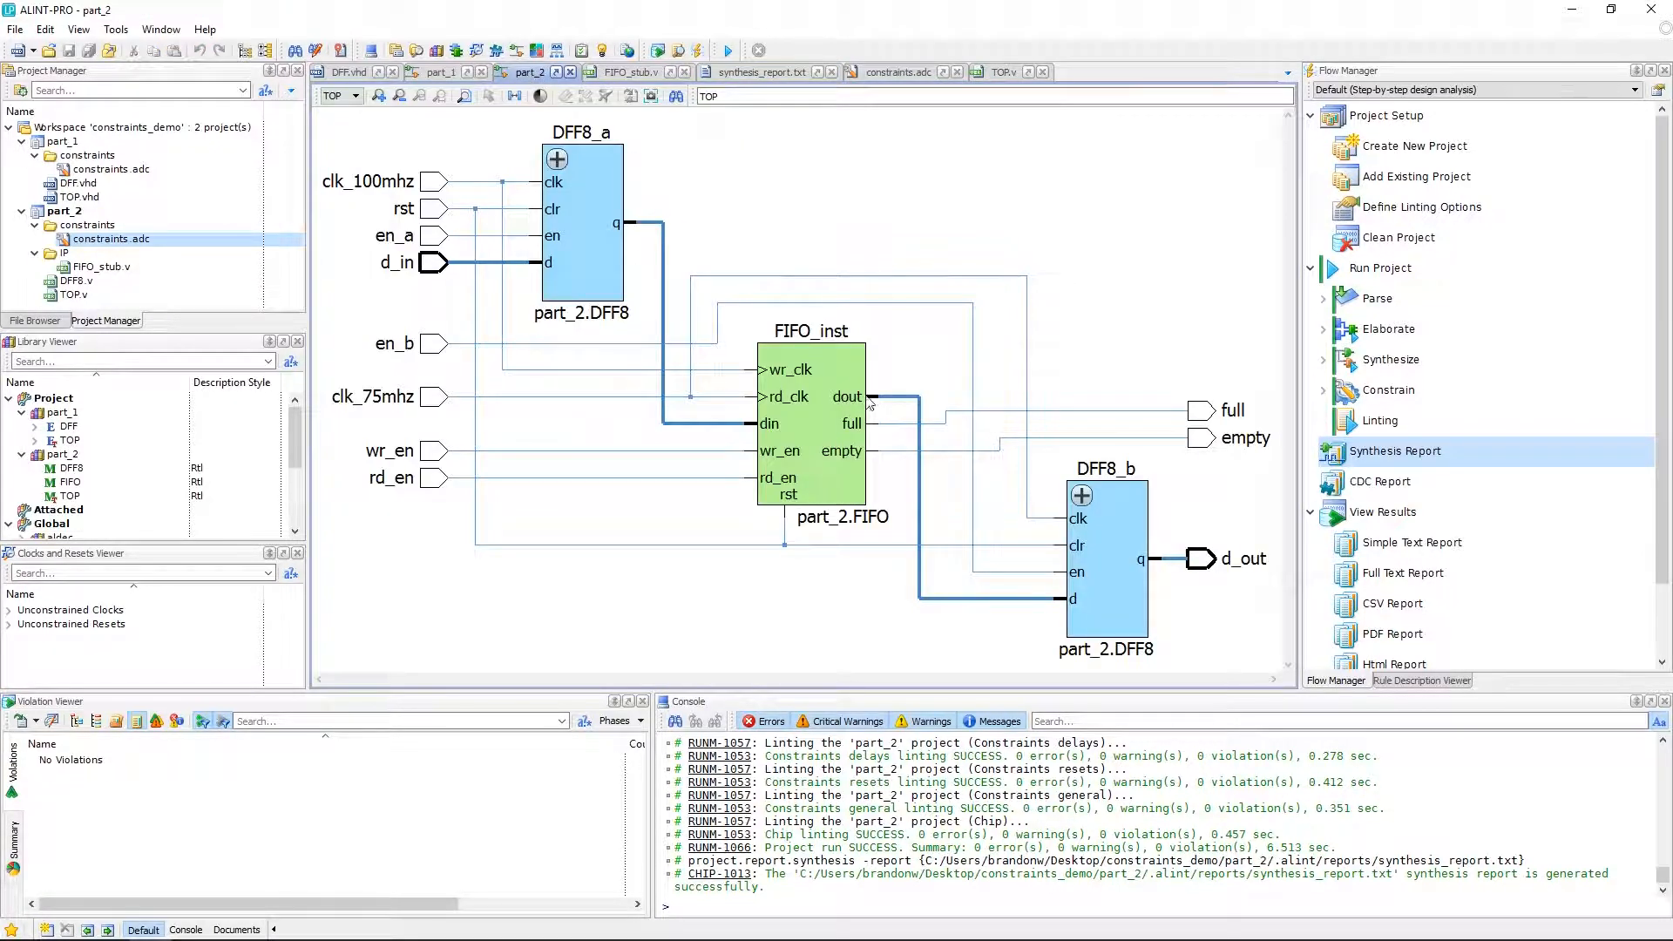